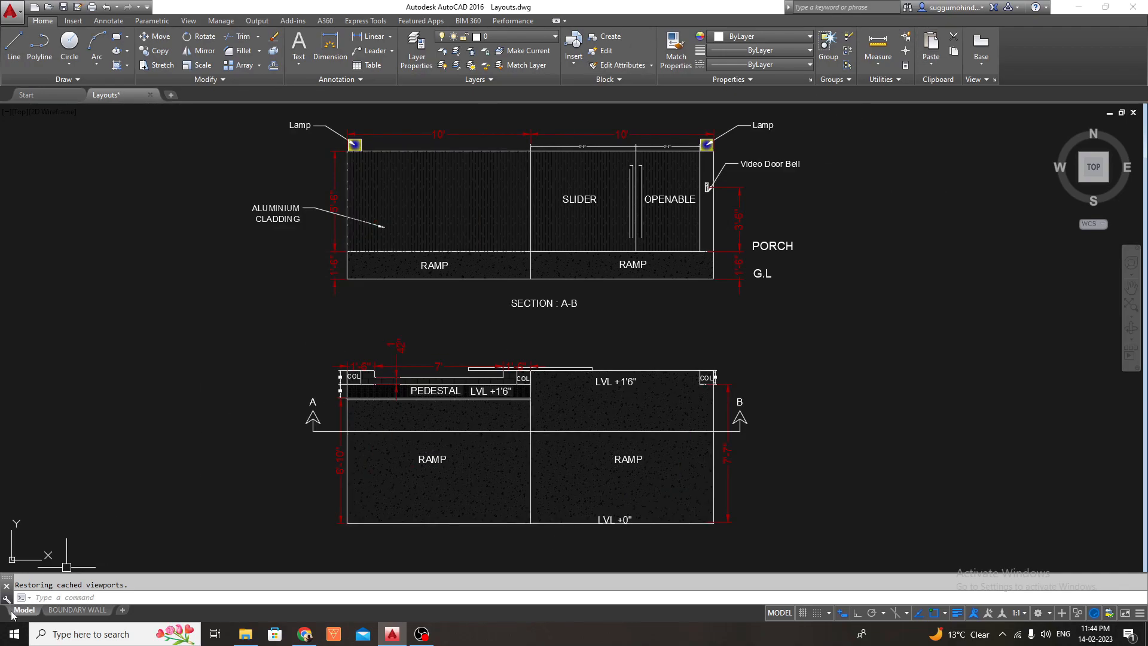
- Add a new layout to the drawing, view its sheet and return to model space
click(123, 611)
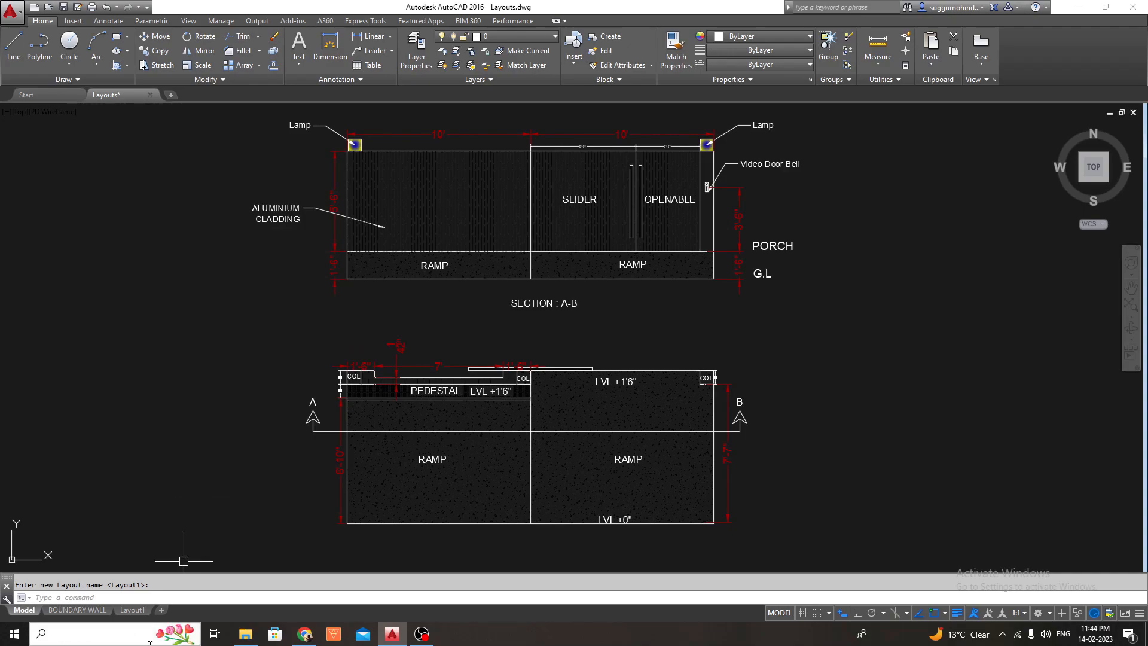
click(132, 610)
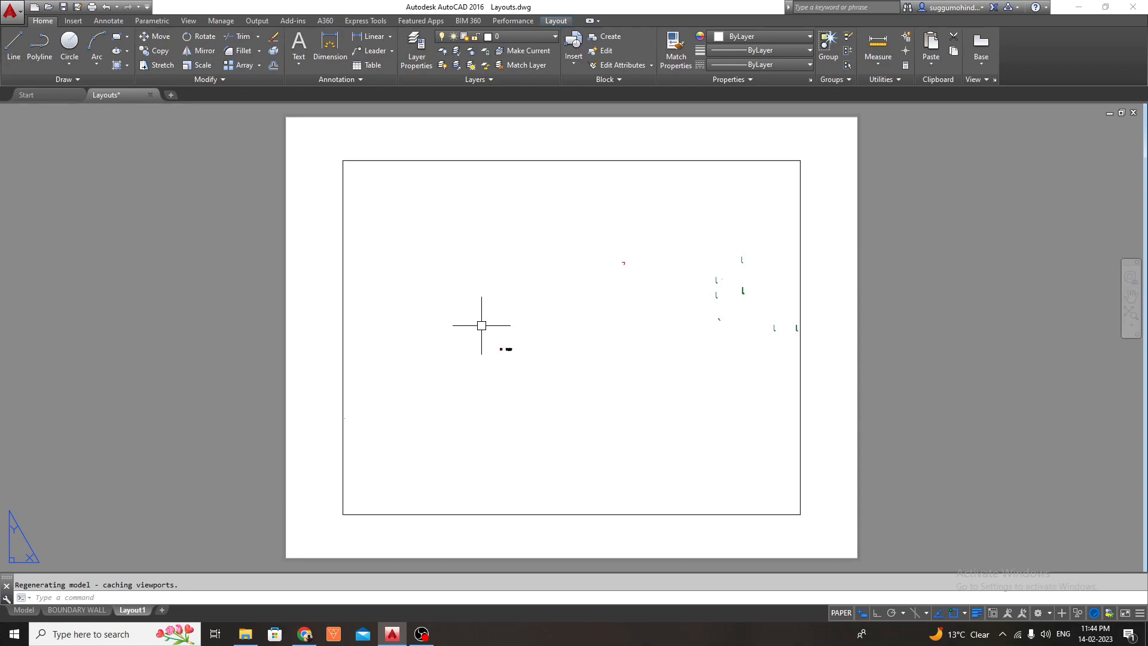
click(24, 610)
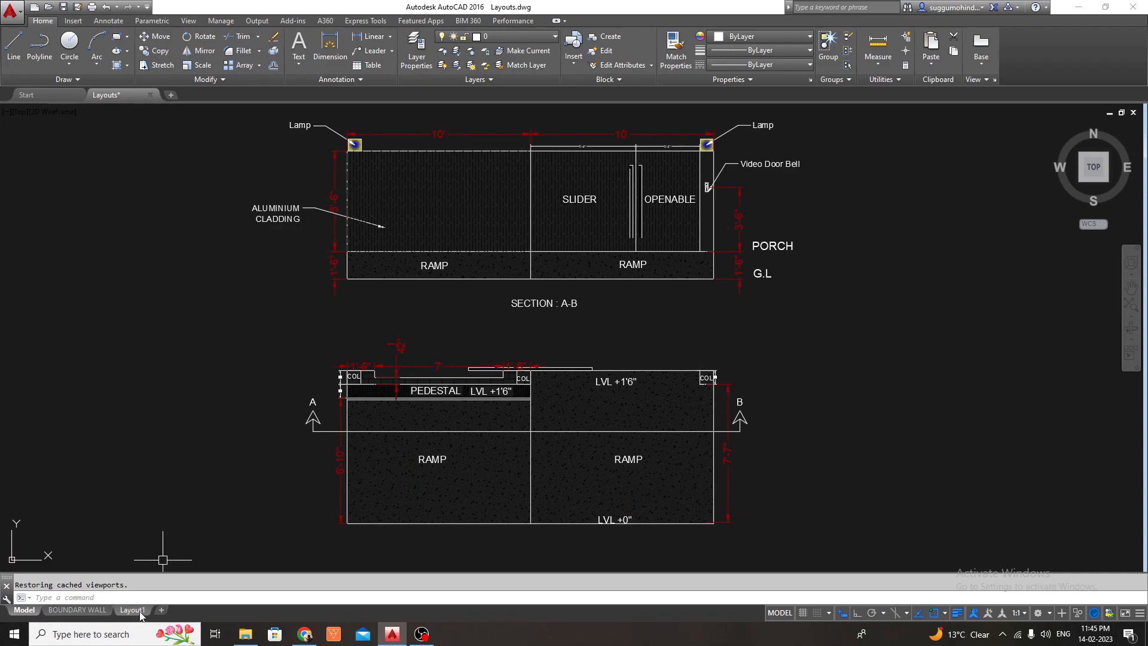
- View the finished BOUNDARY WALL layout sheet as a reference and return to model space
mouse_move(135, 612)
click(63, 610)
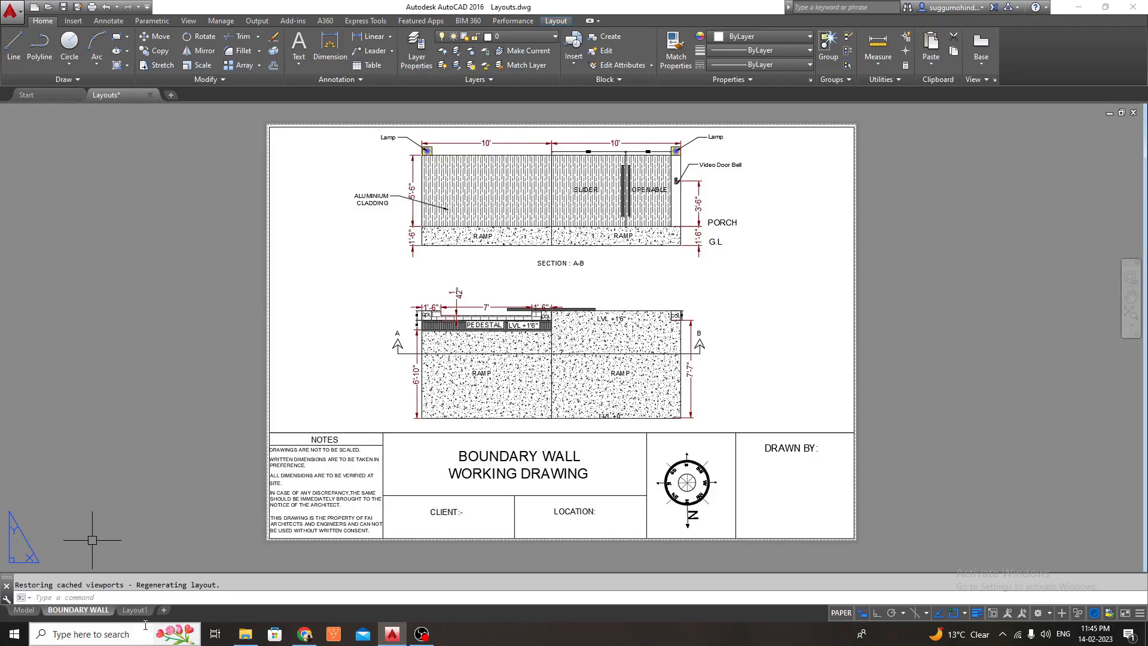
mouse_move(97, 616)
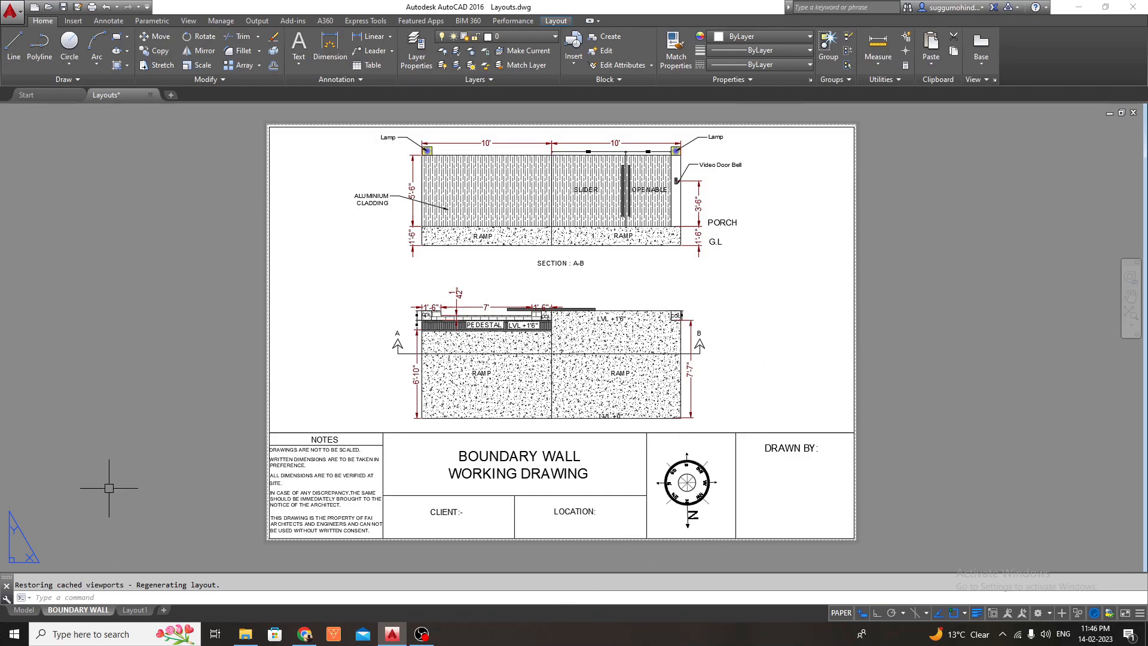
click(24, 610)
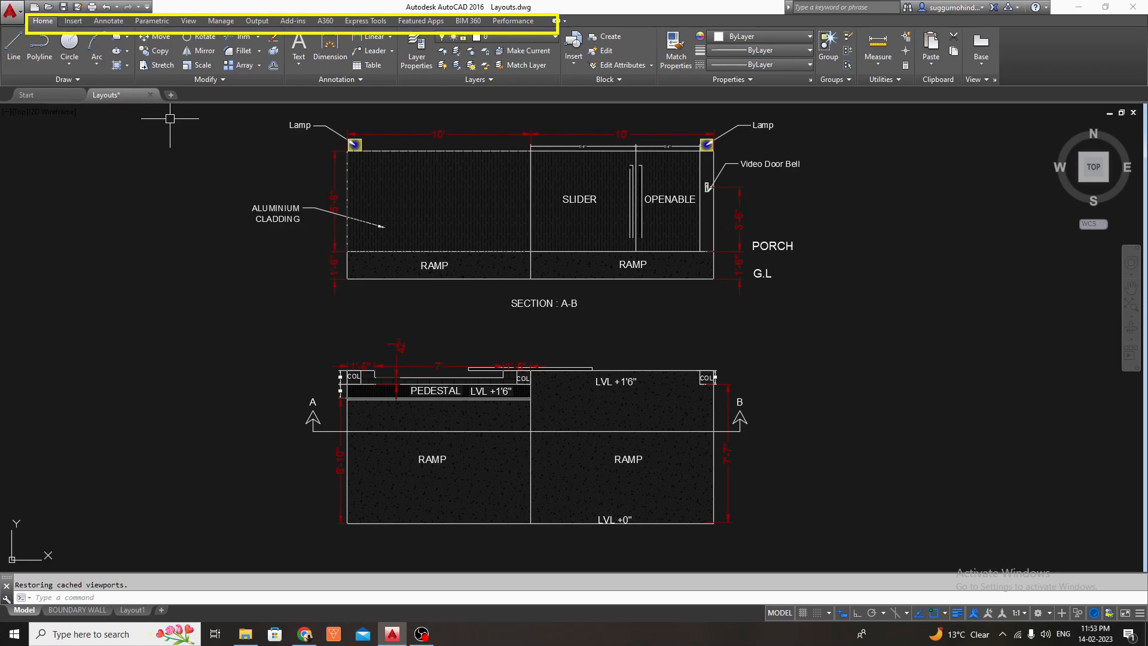
- Switch to Layout1 and open the Page Setup Manager for it
mouse_move(133, 612)
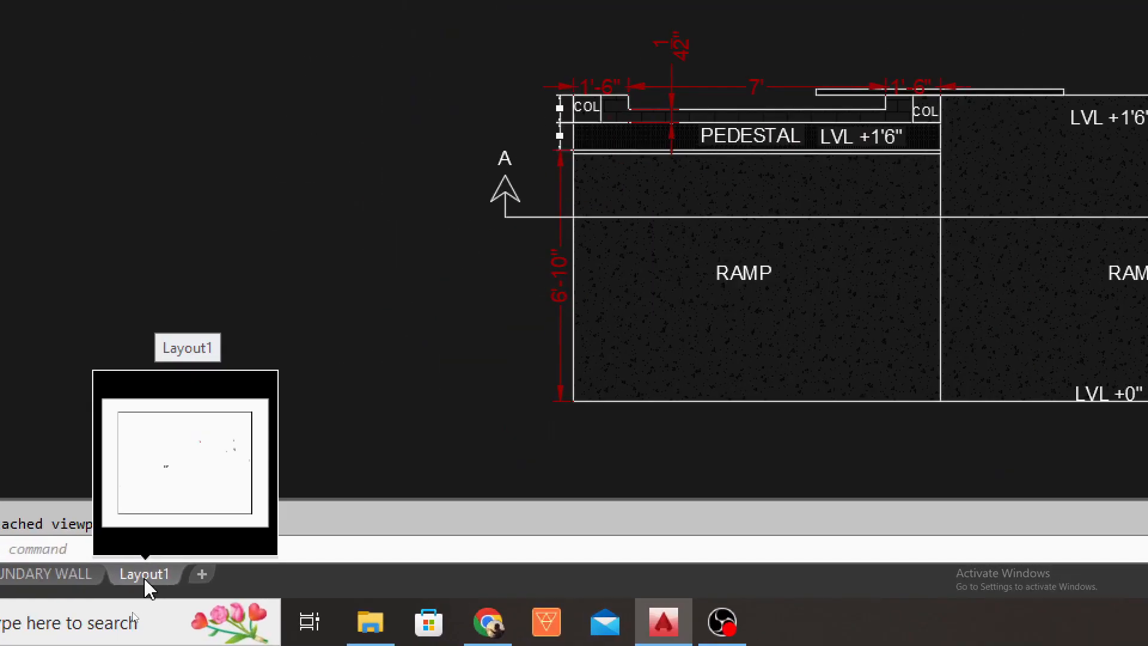
click(133, 613)
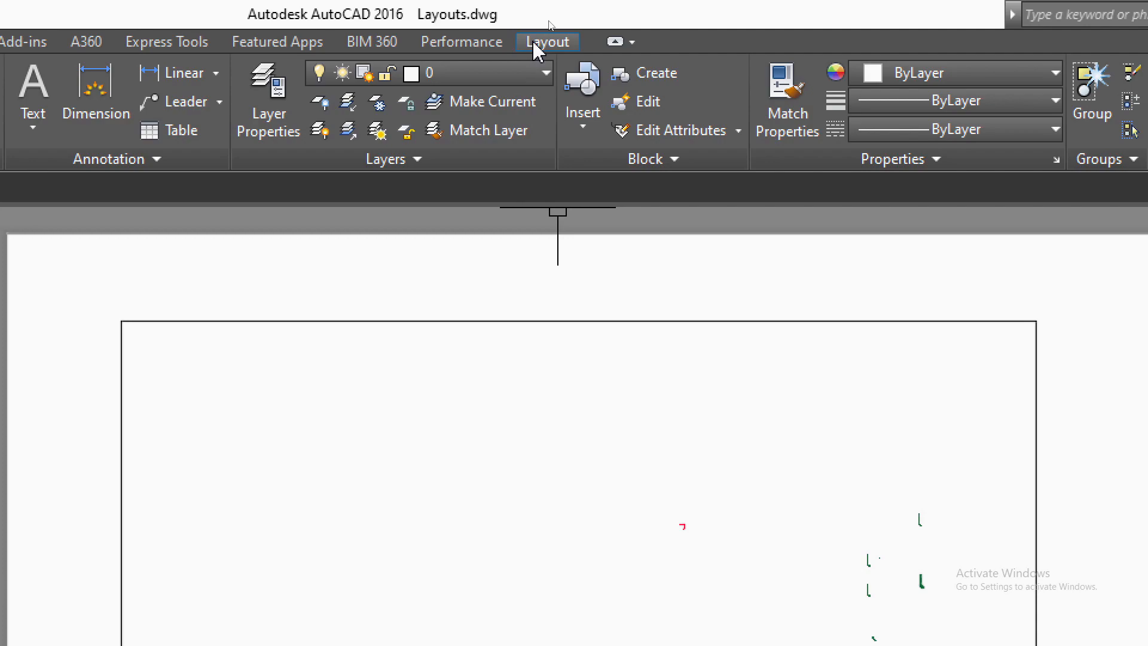
click(546, 44)
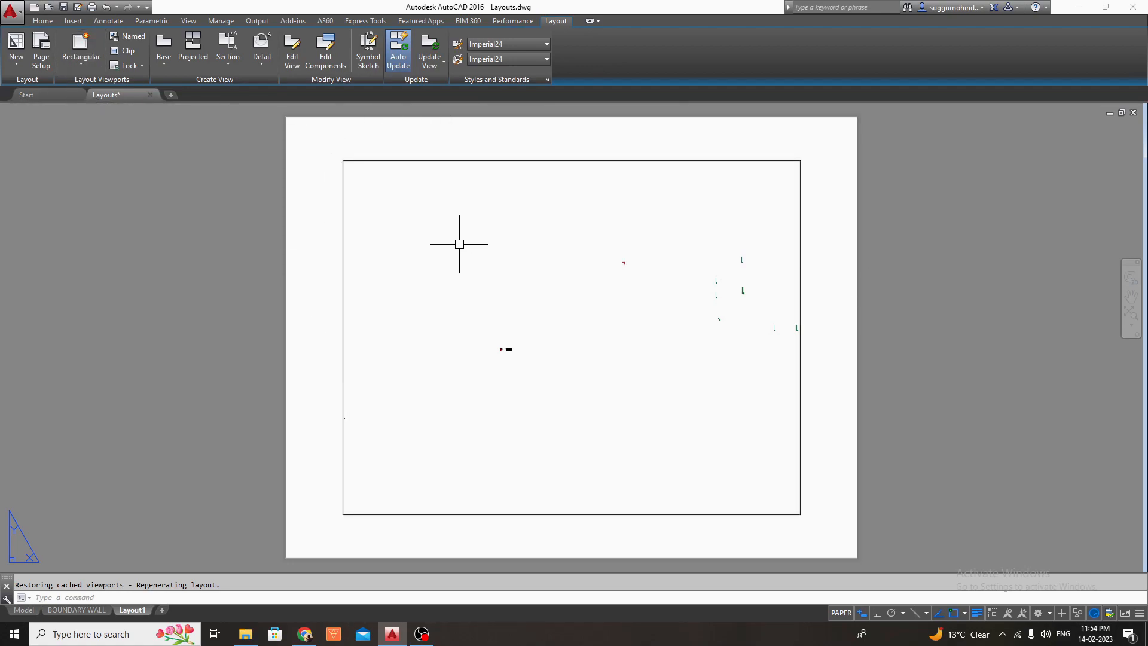
middle_drag(494, 294, 456, 292)
mouse_move(138, 616)
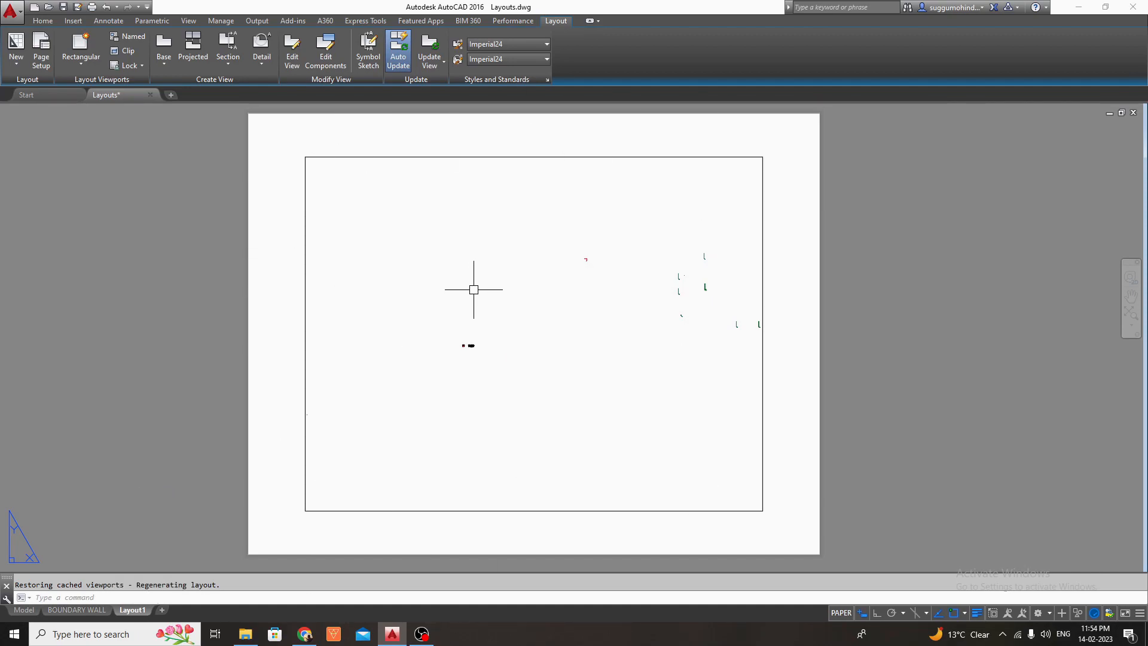
scroll(472, 281, down, 2)
scroll(465, 213, up, 2)
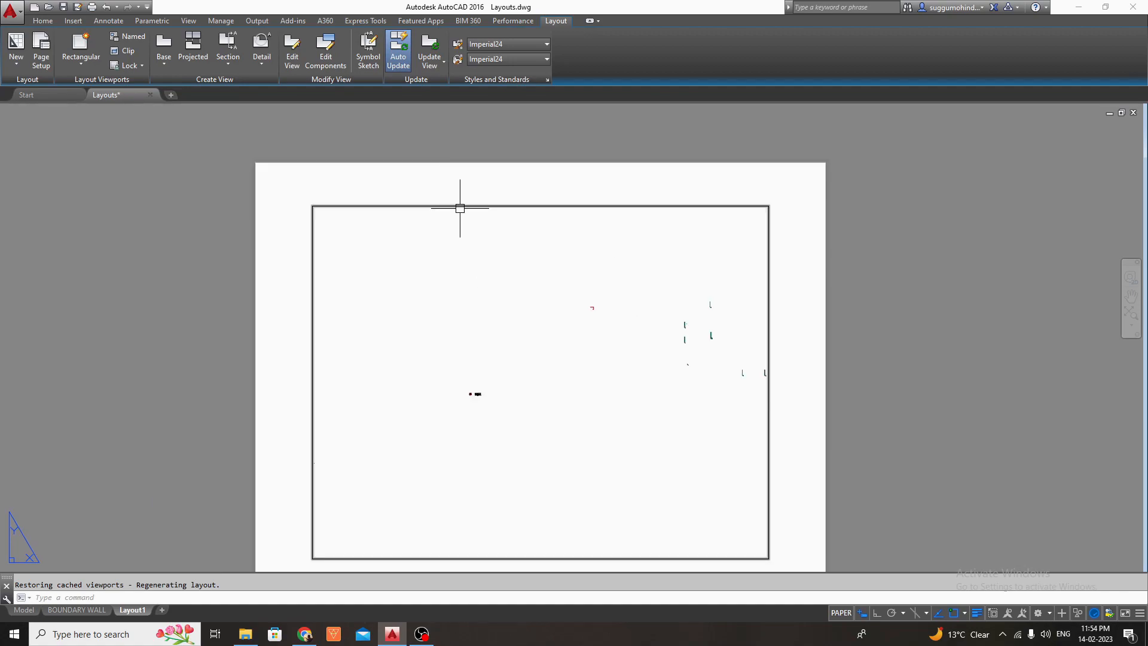
middle_drag(464, 351, 455, 310)
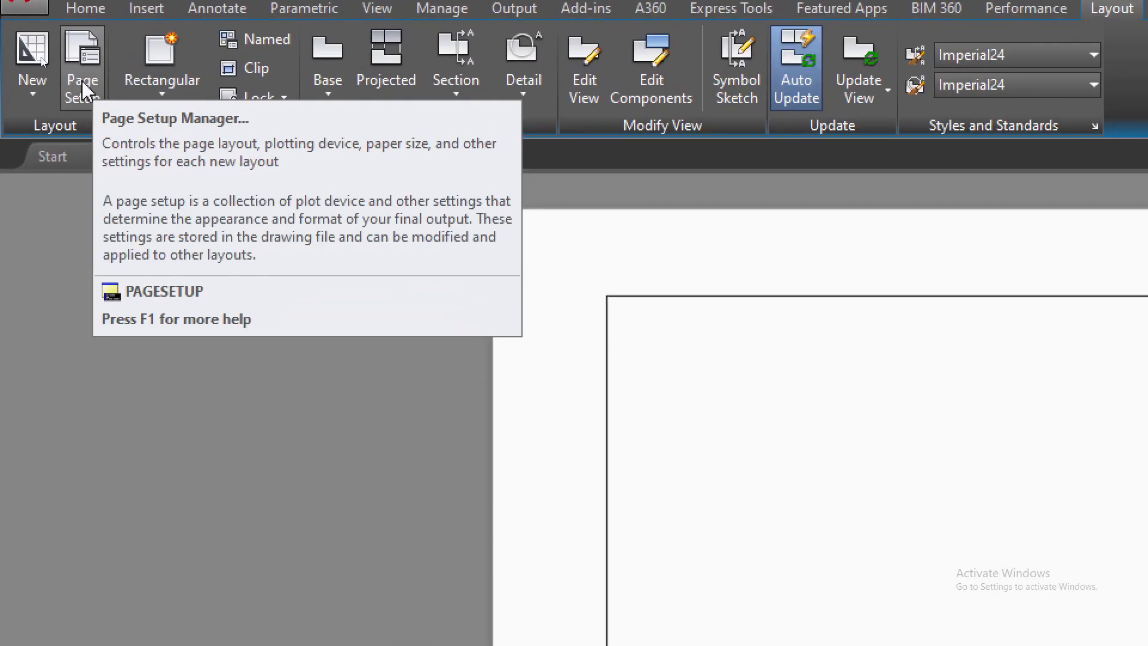
click(85, 91)
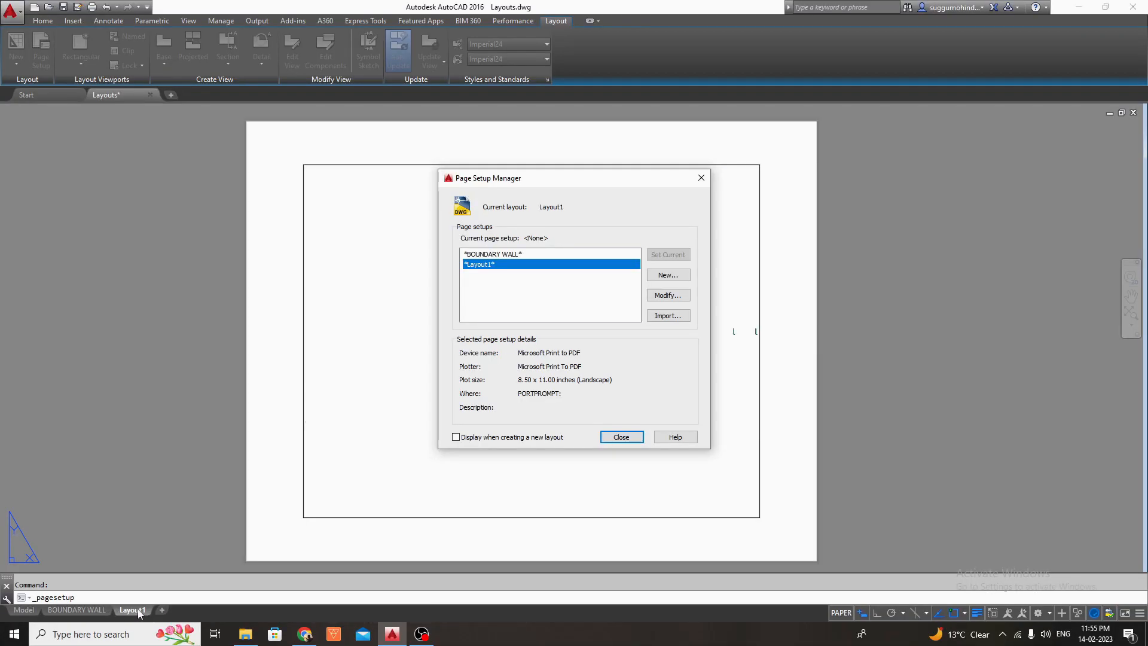
- Compare the page setup details of BOUNDARY WALL and Layout1
click(497, 254)
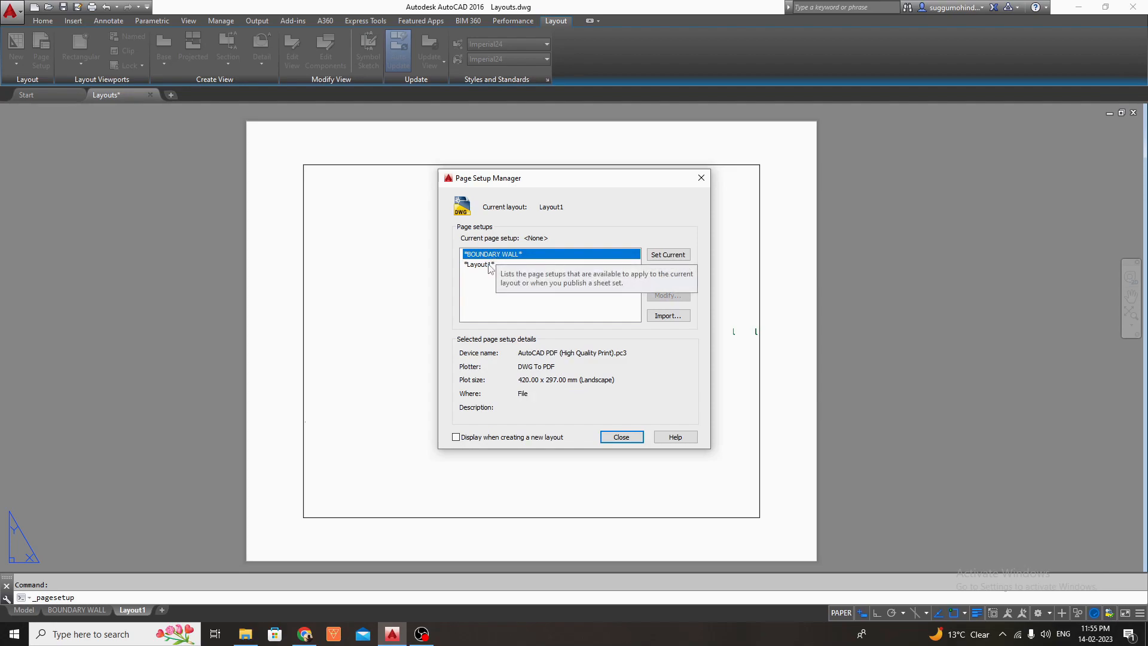
click(490, 264)
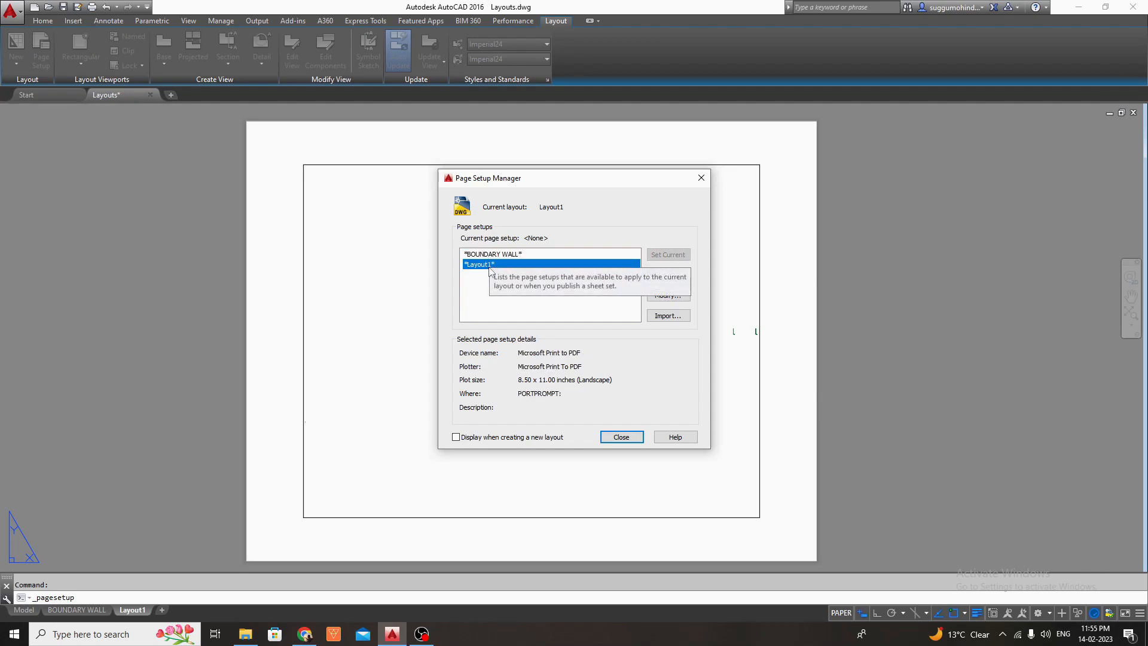
click(483, 256)
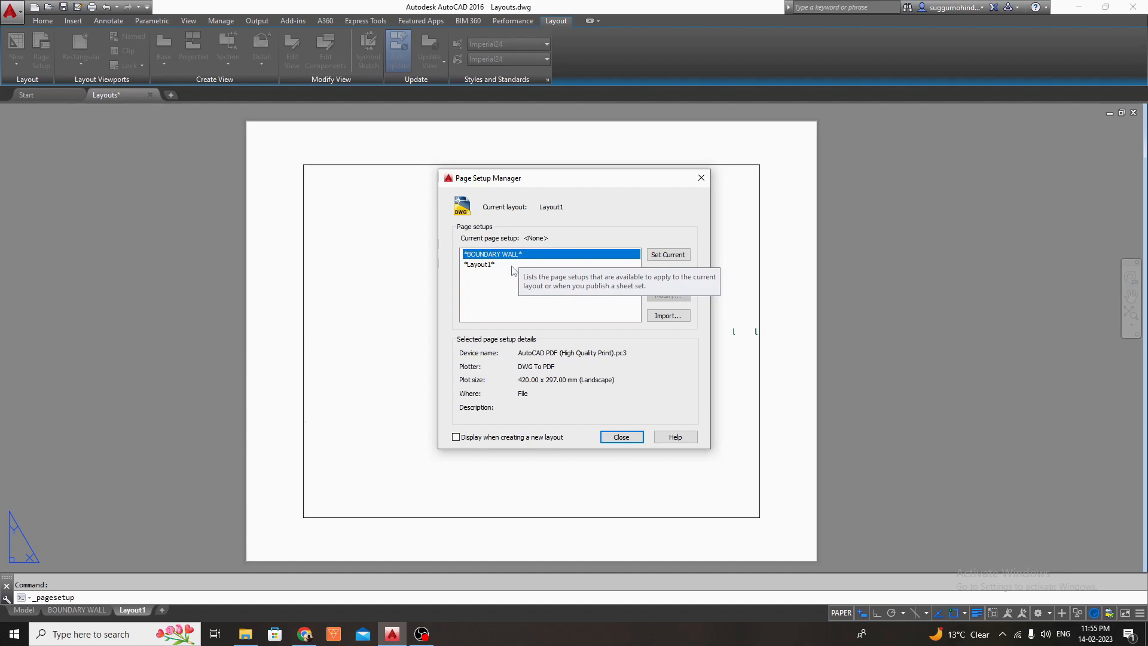
click(478, 265)
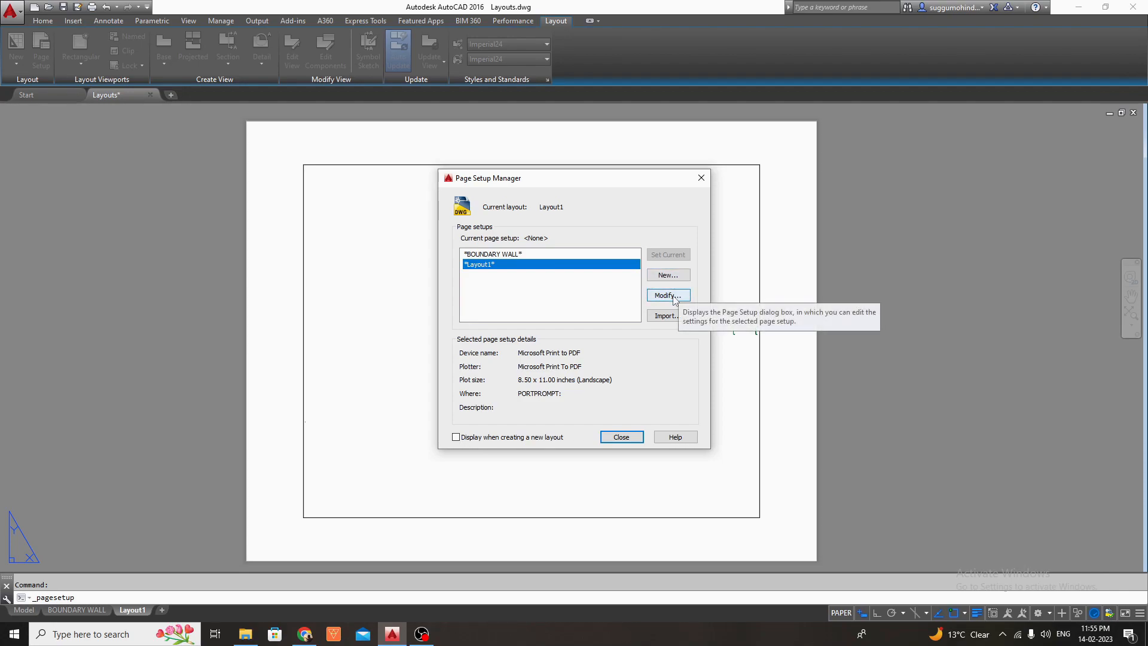
- Modify the Layout1 page setup to use the AutoCAD PDF (High Quality Print).pc3 plotter
click(668, 295)
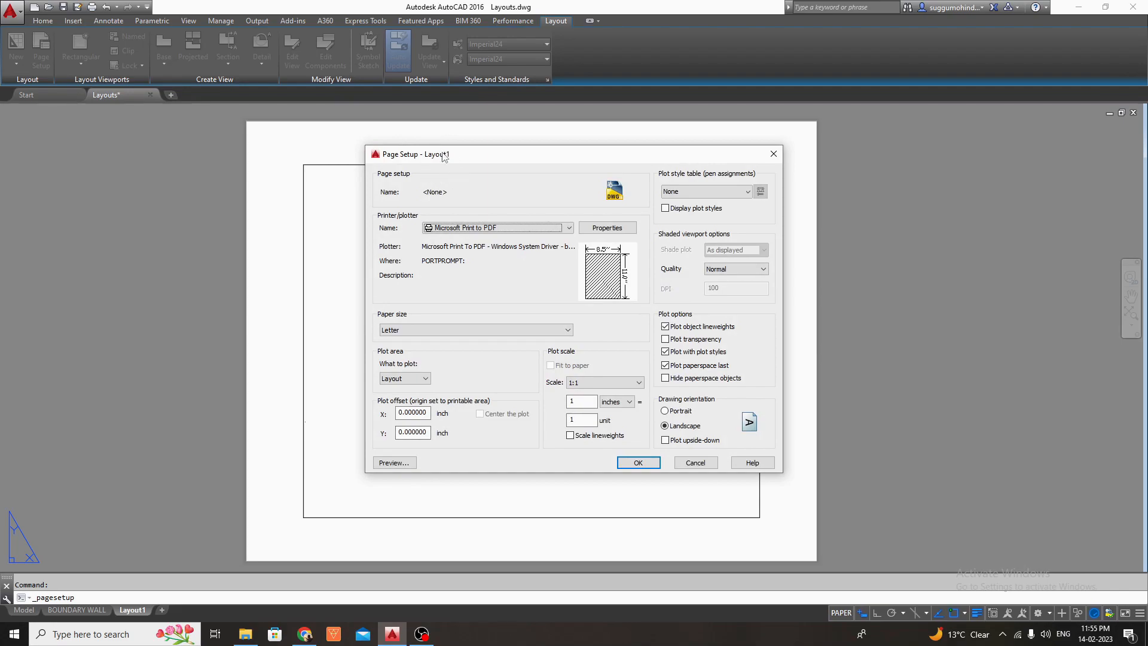
drag(488, 159, 494, 156)
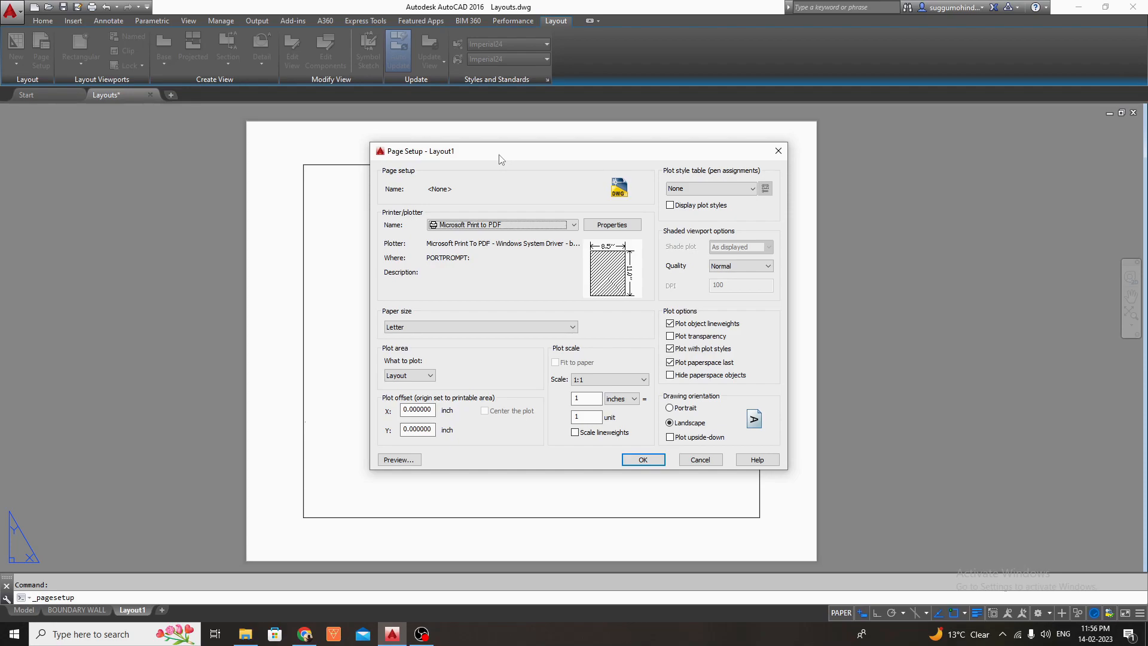
mouse_move(541, 153)
mouse_down()
mouse_move(513, 151)
mouse_move(545, 165)
mouse_up()
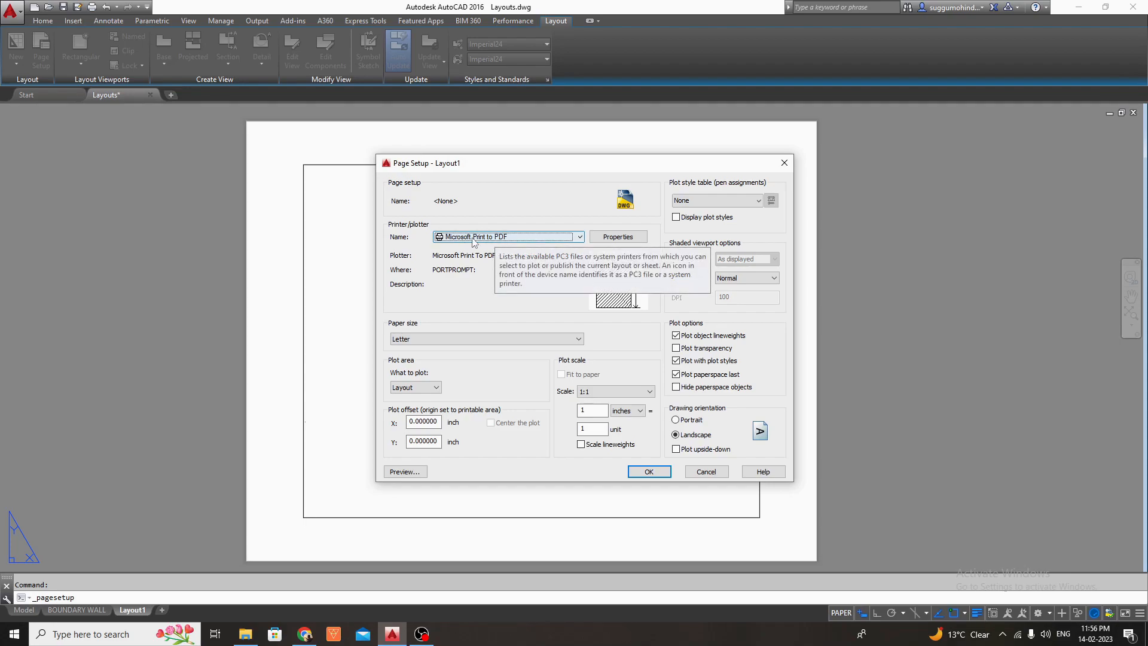
click(508, 239)
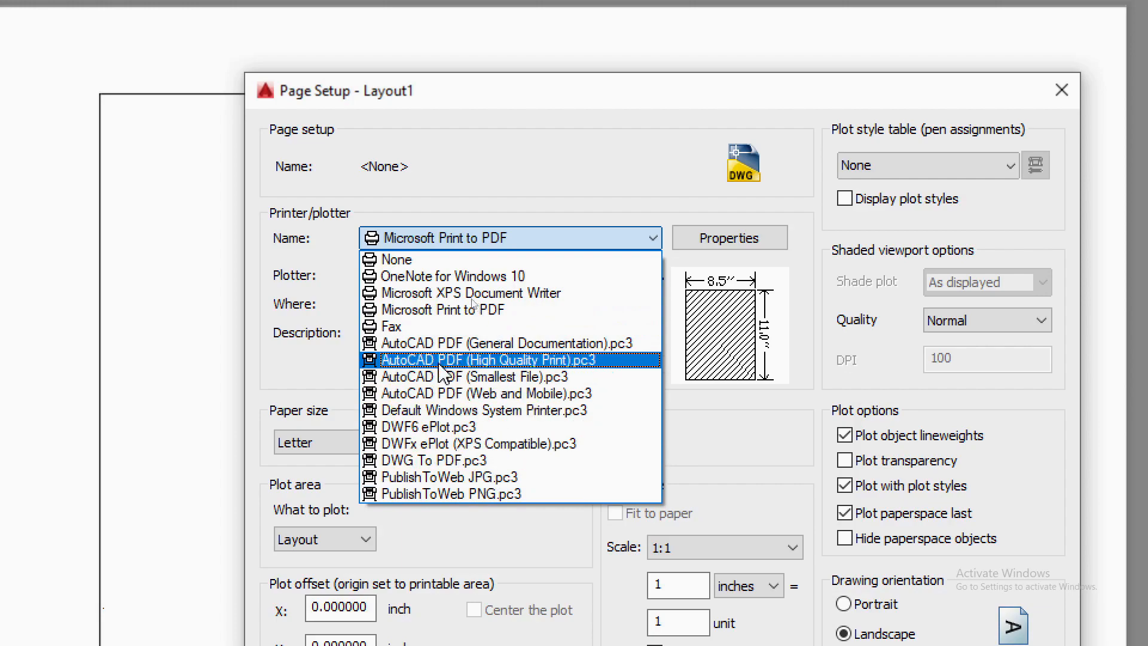
click(520, 360)
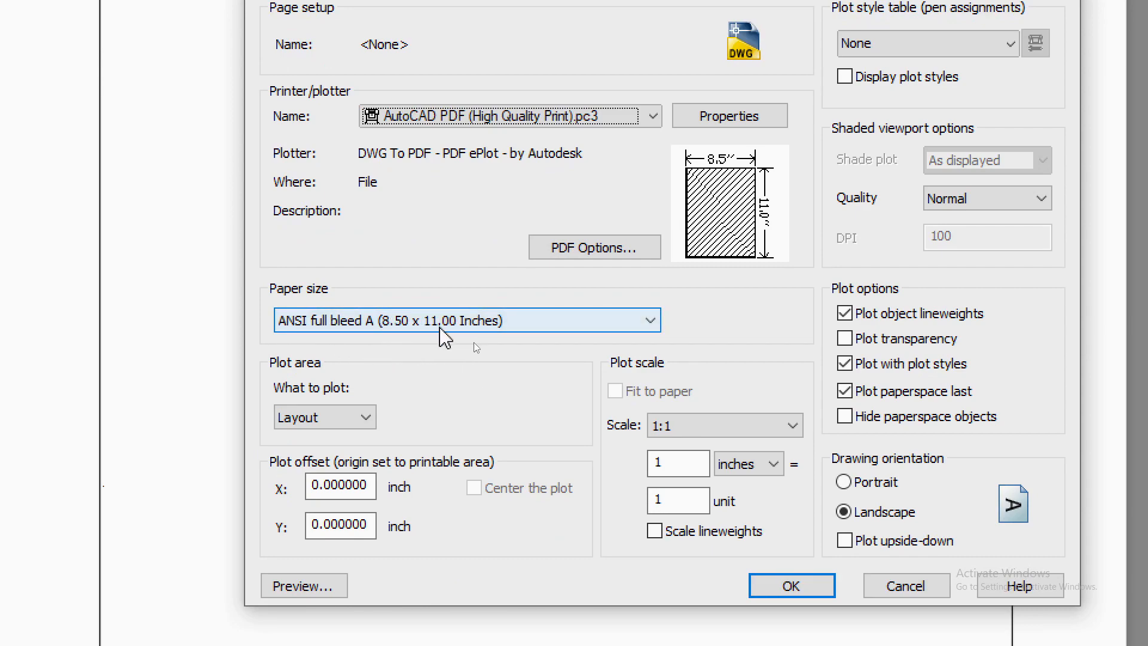
- Set the paper size to ISO full bleed A3 (420.00 x 297.00 MM)
click(523, 326)
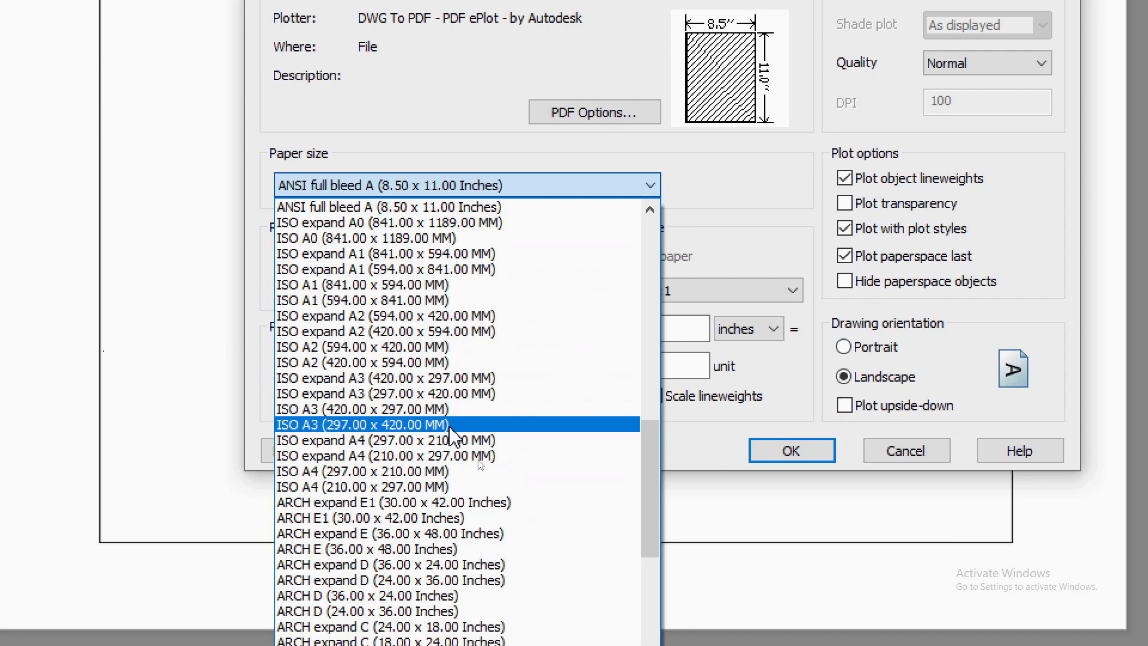
scroll(453, 434, down, 1)
scroll(453, 437, up, 3)
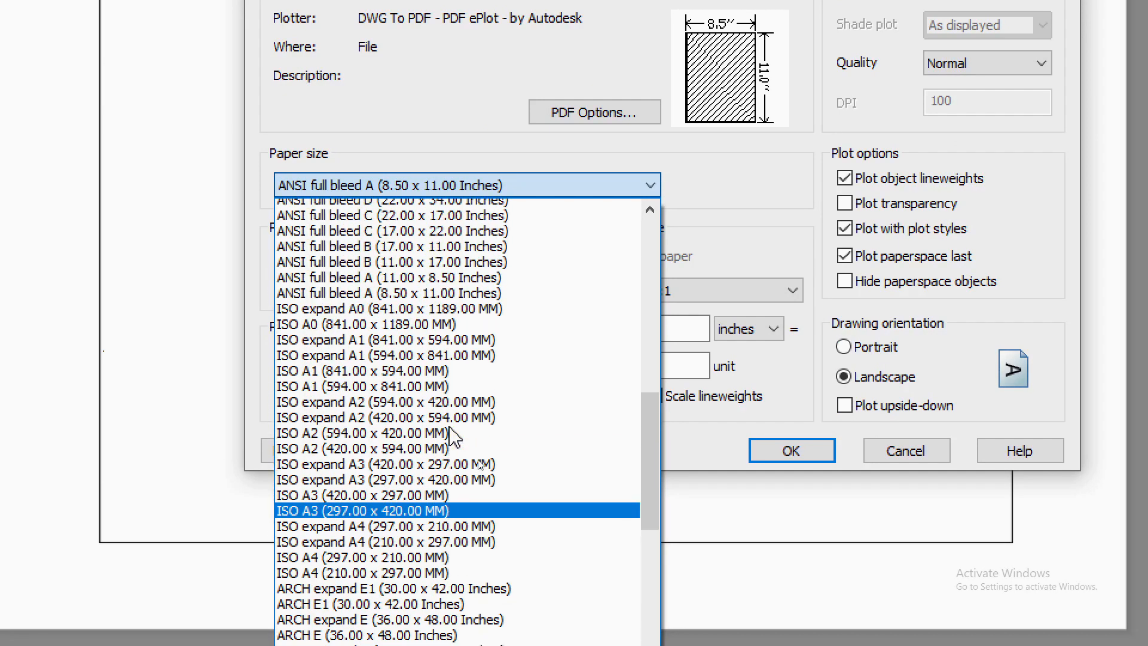
scroll(452, 432, up, 2)
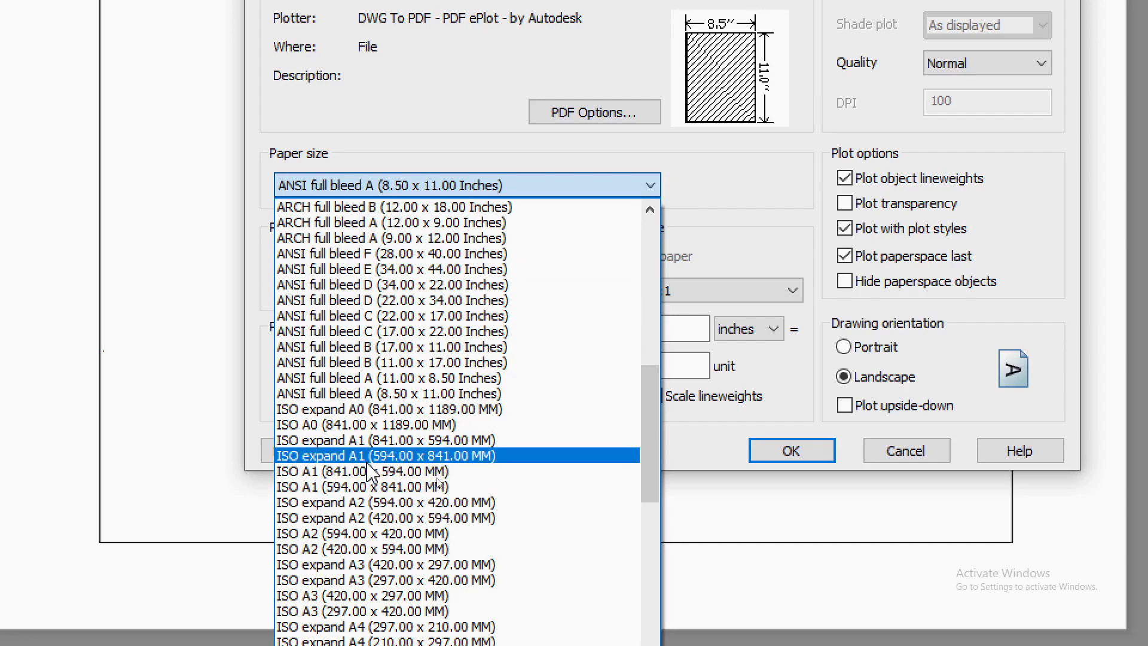
scroll(369, 467, up, 1)
scroll(369, 467, up, 6)
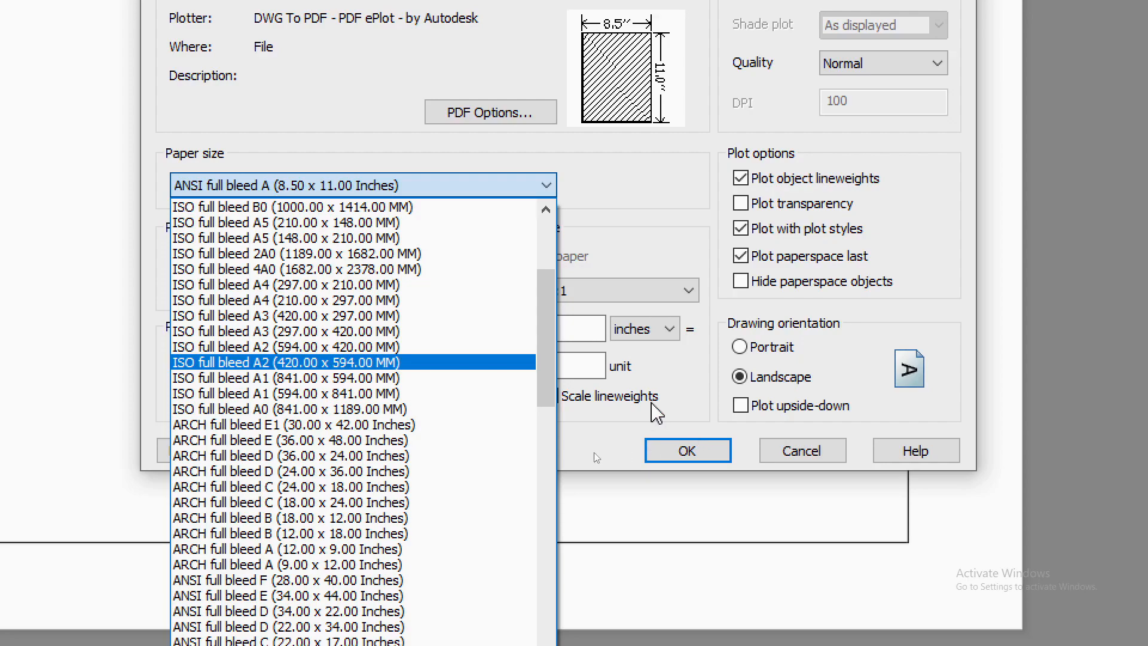
click(286, 317)
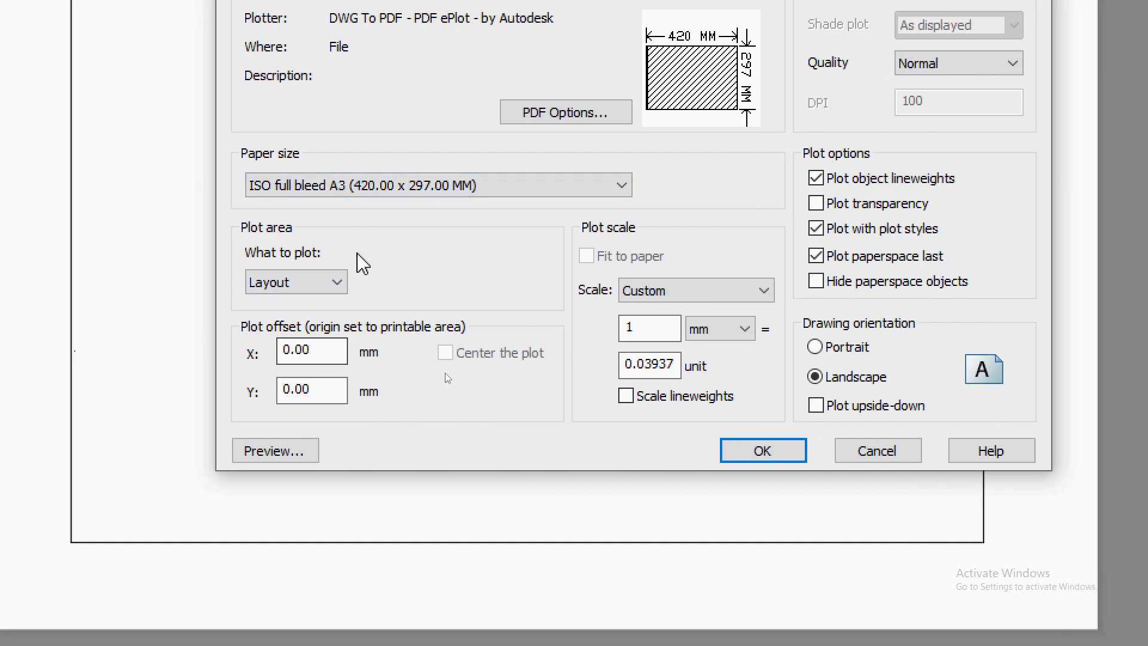
- Choose Layout as the plot area and check the X and Y plot offset values
click(312, 284)
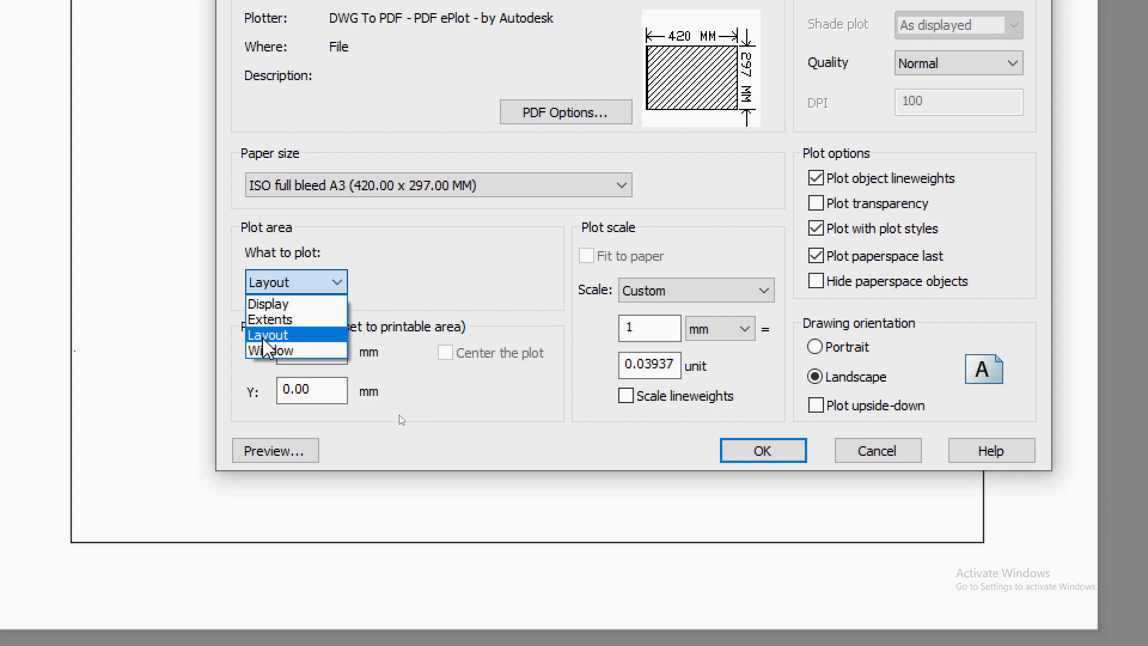
click(281, 336)
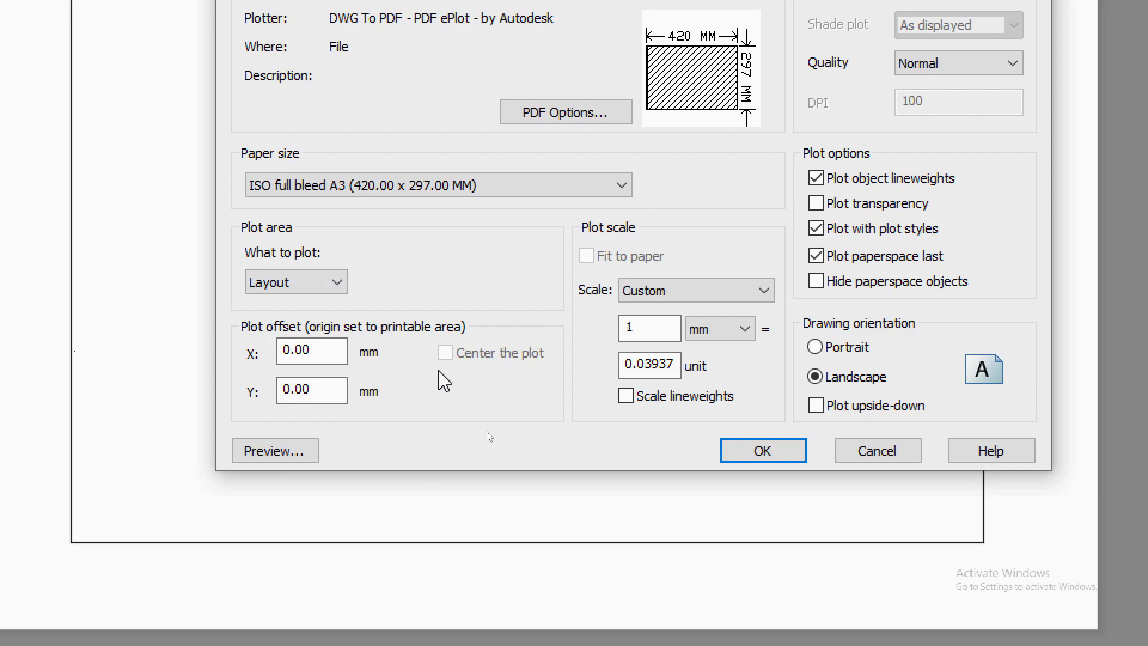
double_click(296, 349)
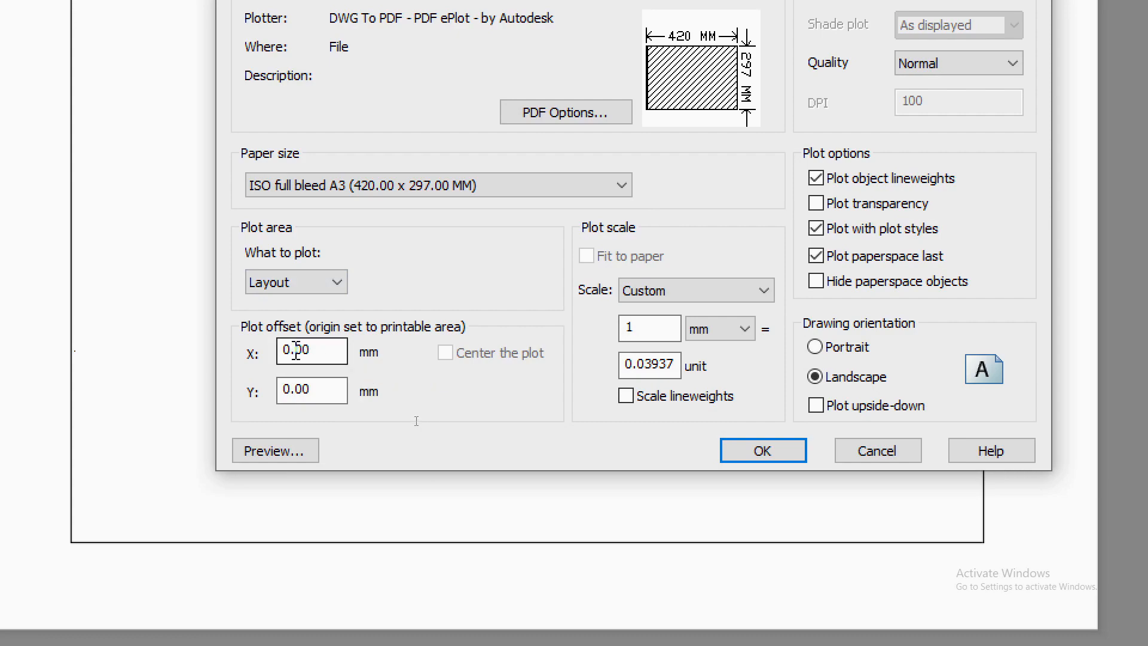
double_click(296, 390)
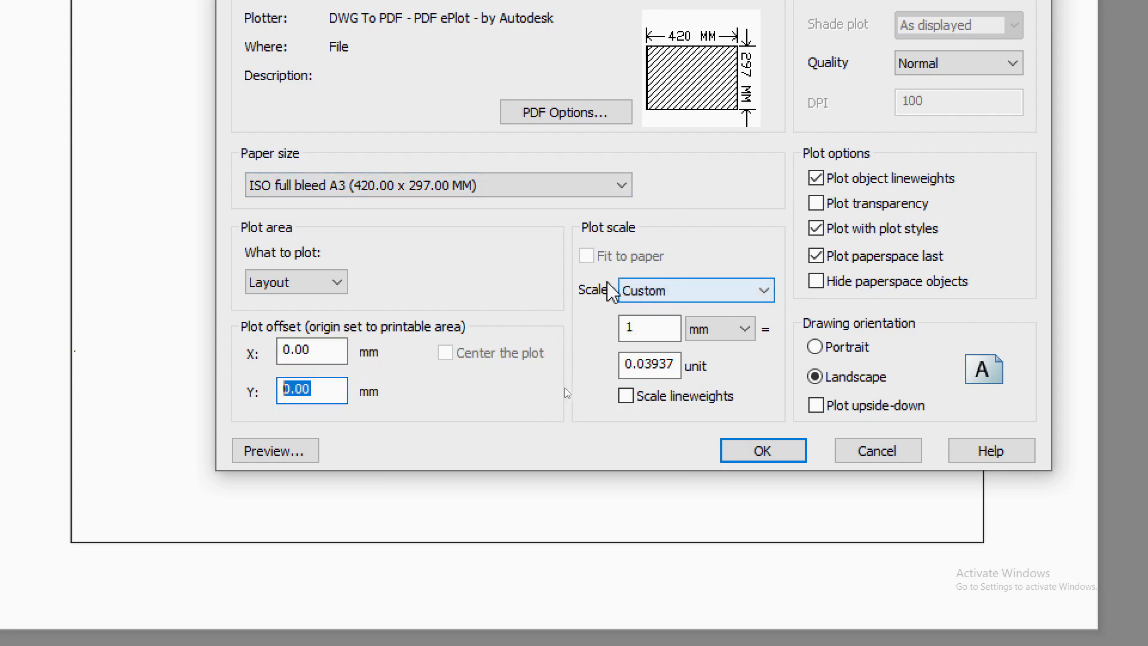
- Set the plot scale to 1:1 and use inches as the plot scale unit
click(733, 292)
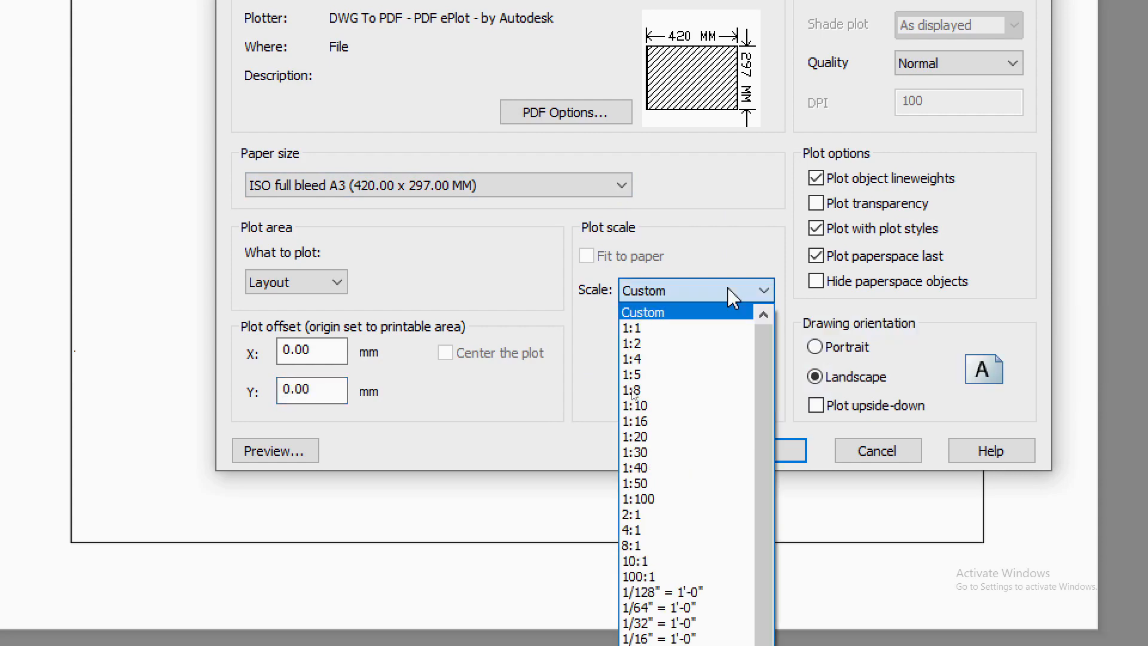
click(650, 332)
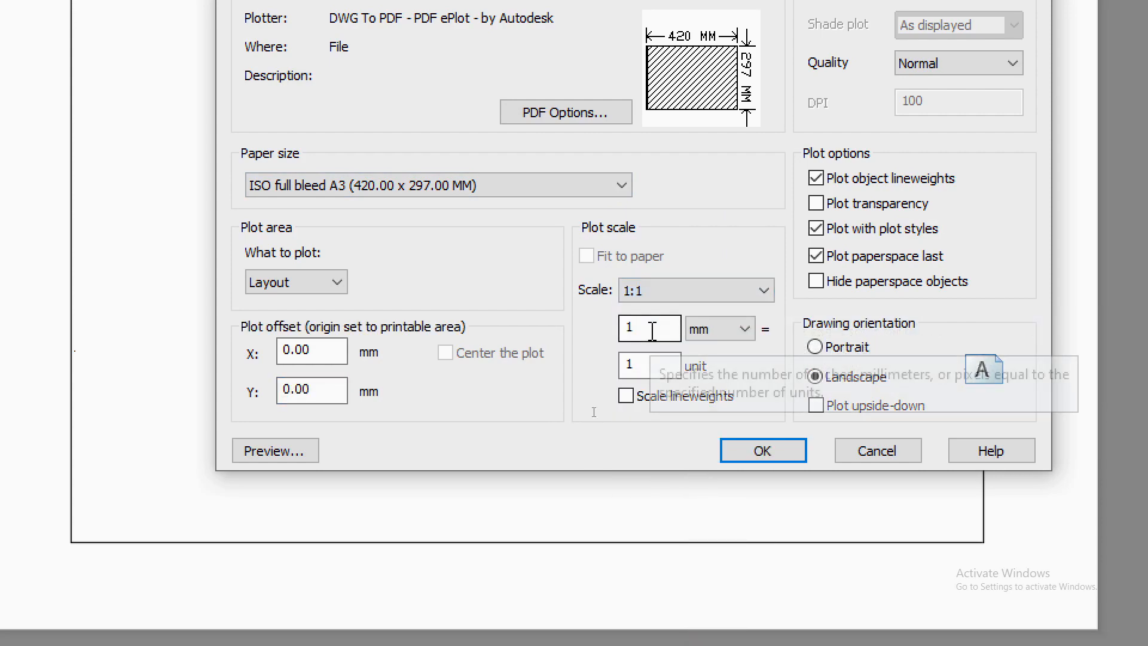
click(721, 331)
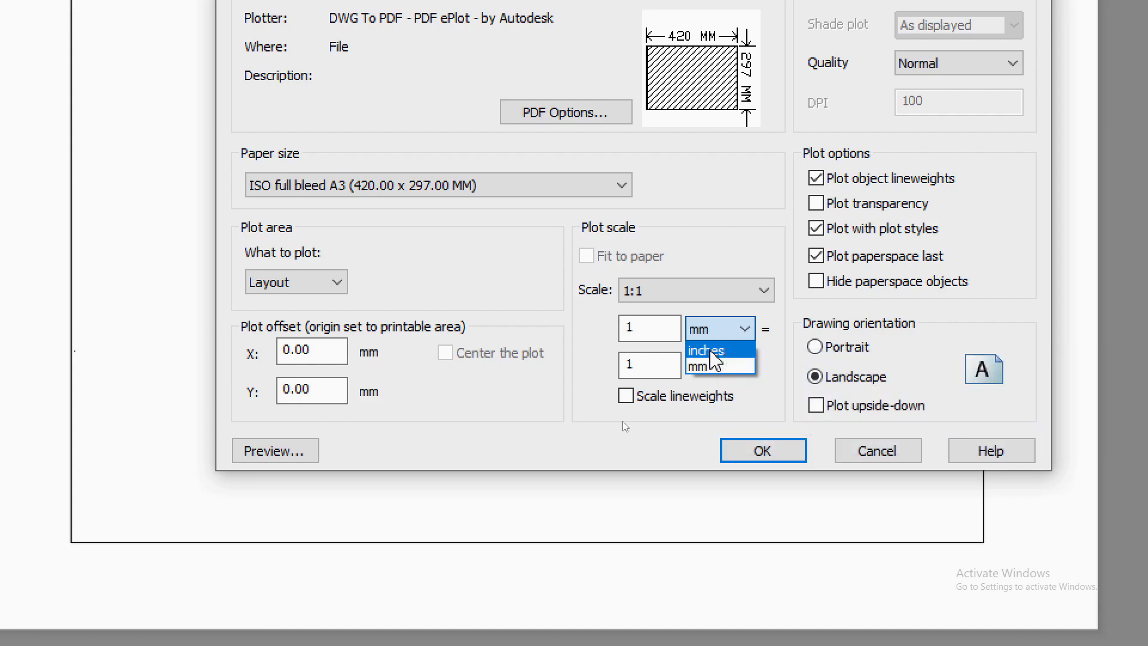
click(712, 351)
click(710, 331)
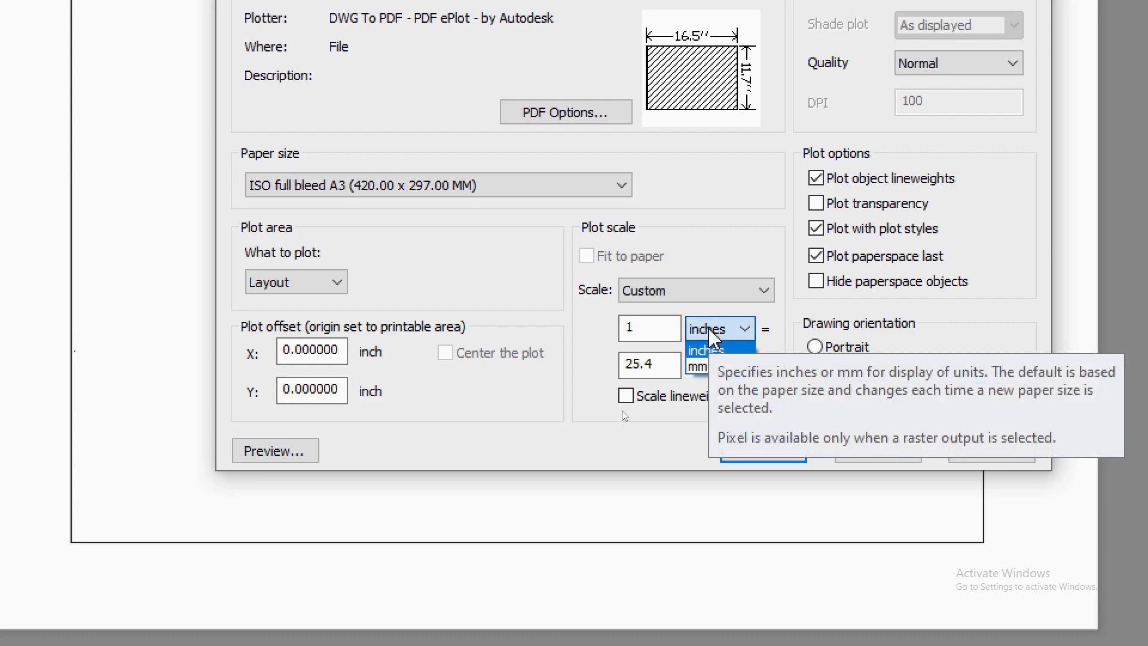
click(699, 368)
click(715, 330)
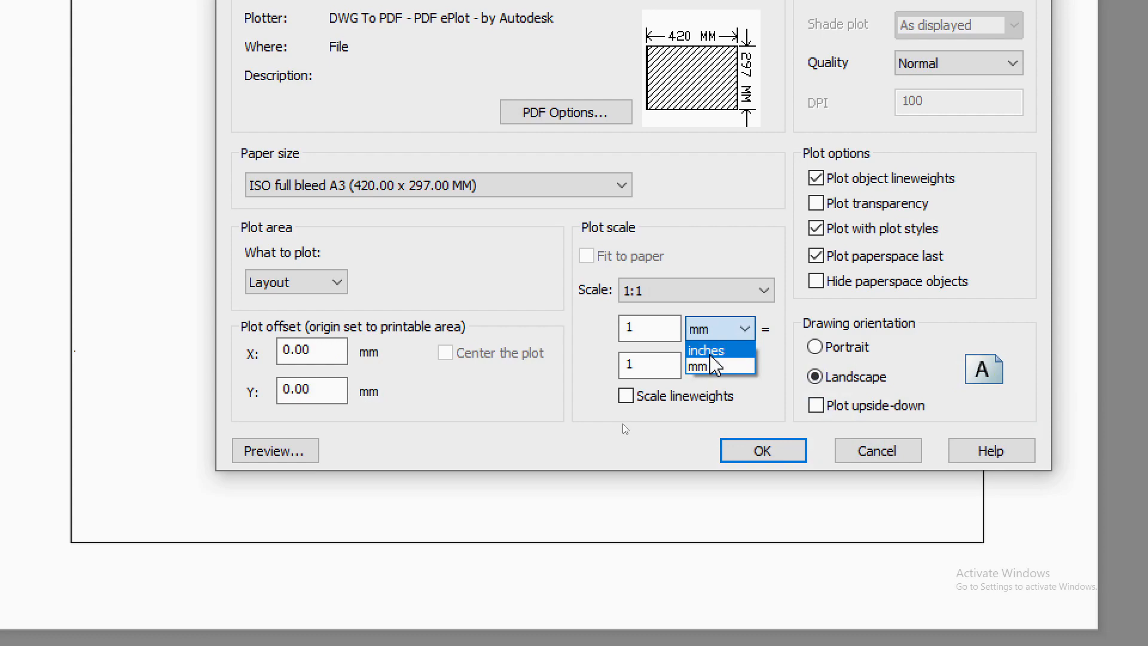
click(711, 355)
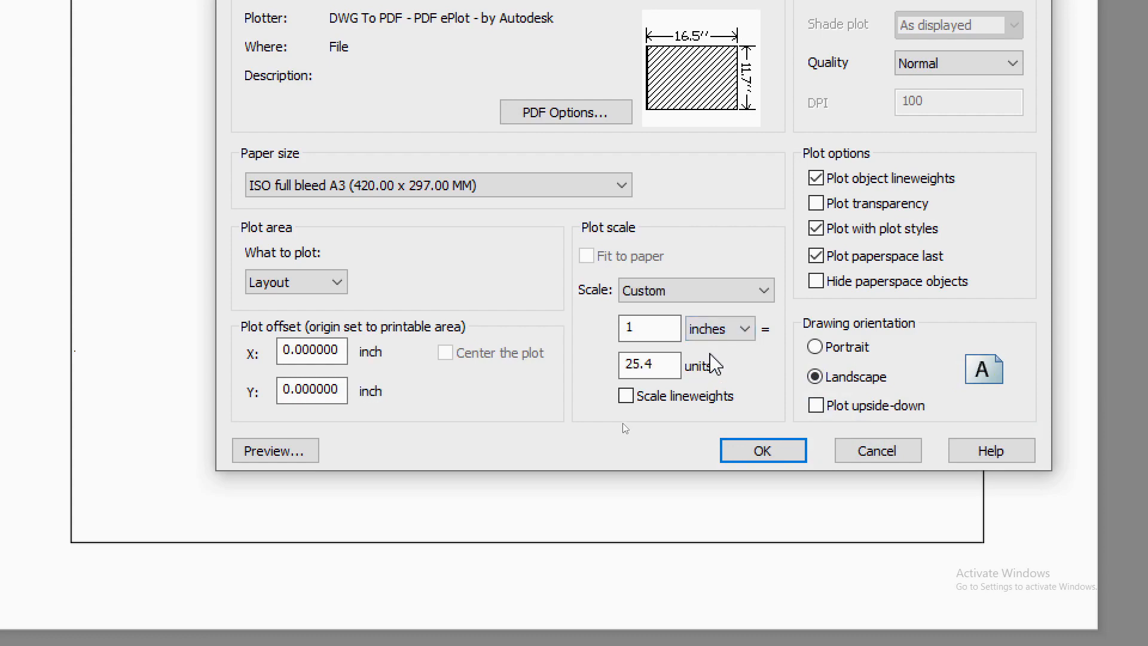
click(664, 291)
click(650, 310)
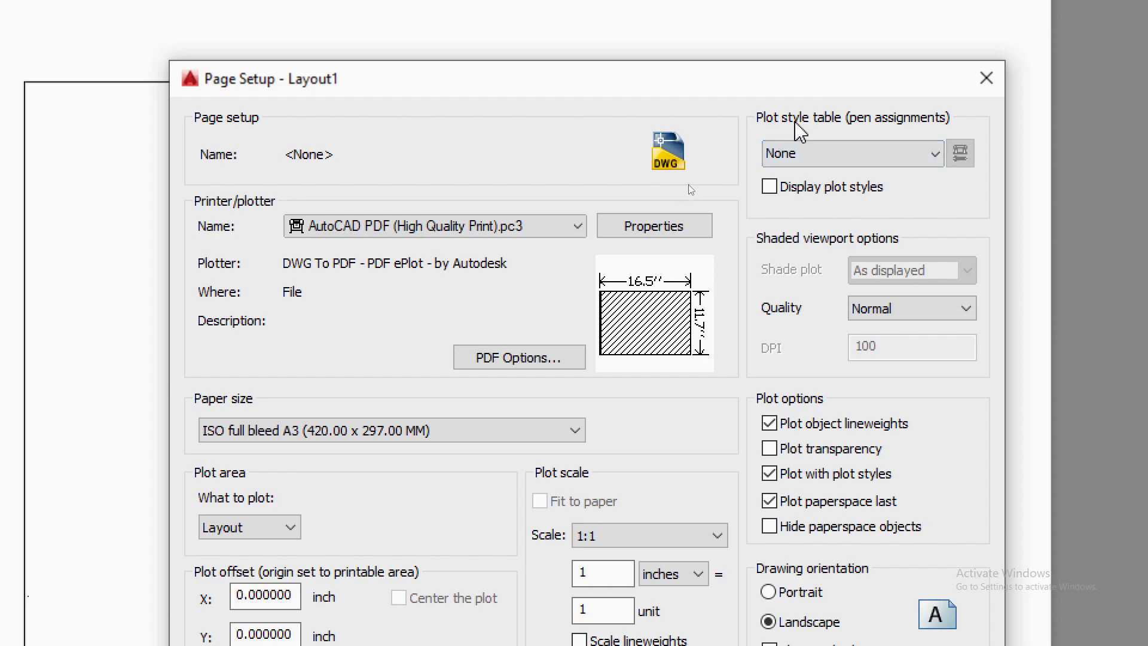
- Assign the acad.ctb plot style table to the Layout1 page setup
click(823, 154)
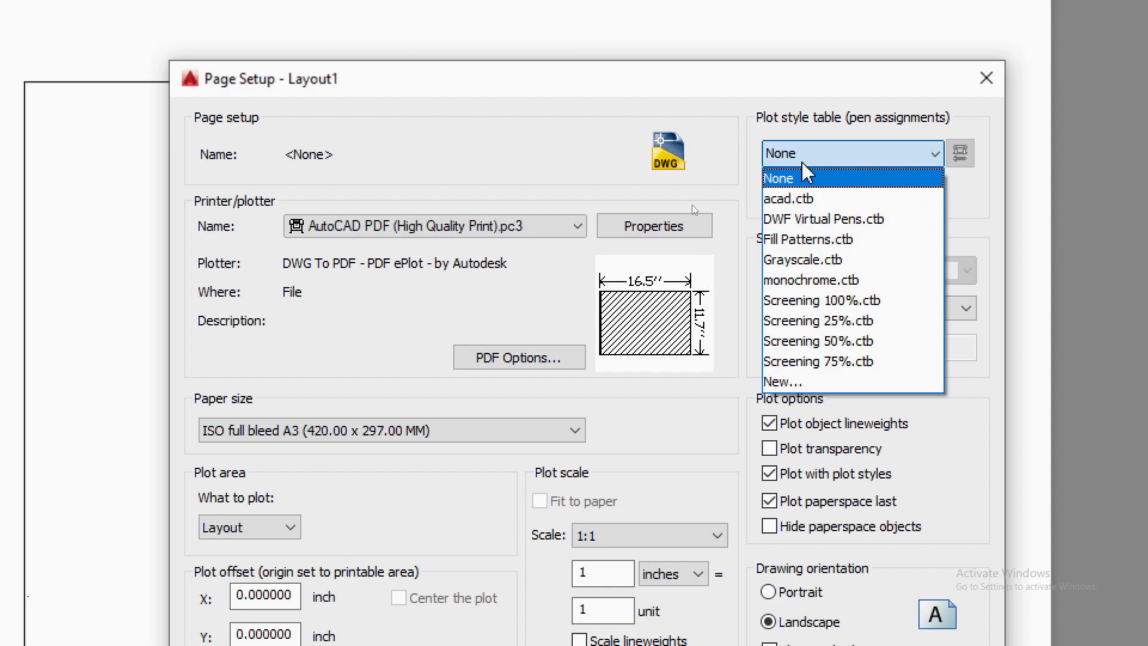
click(806, 178)
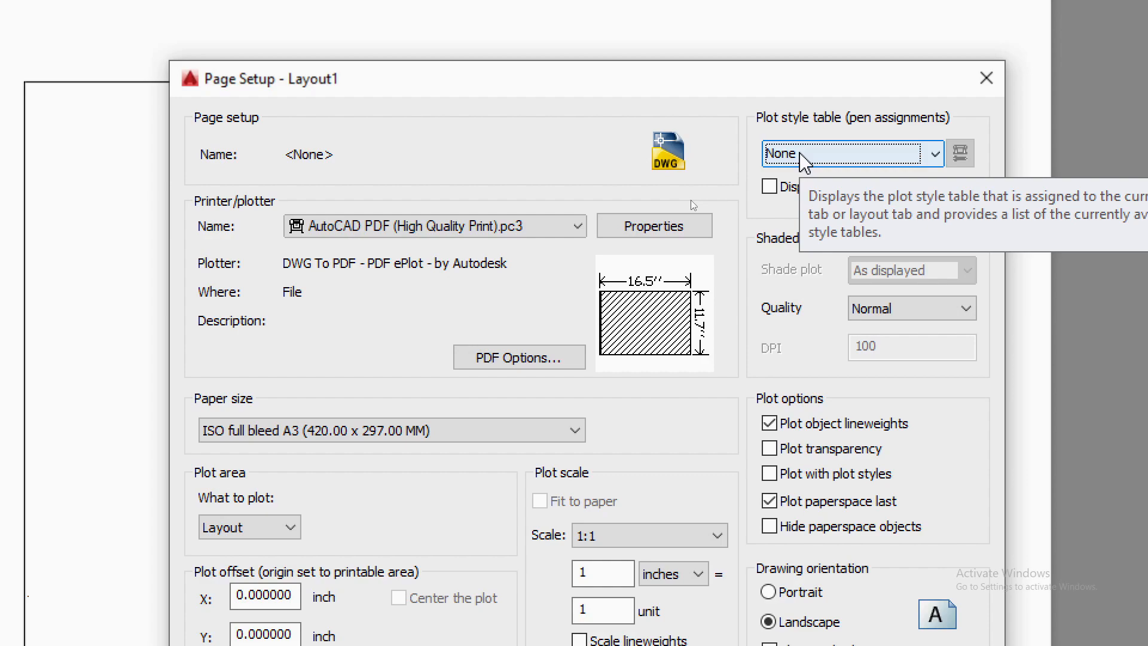
click(804, 157)
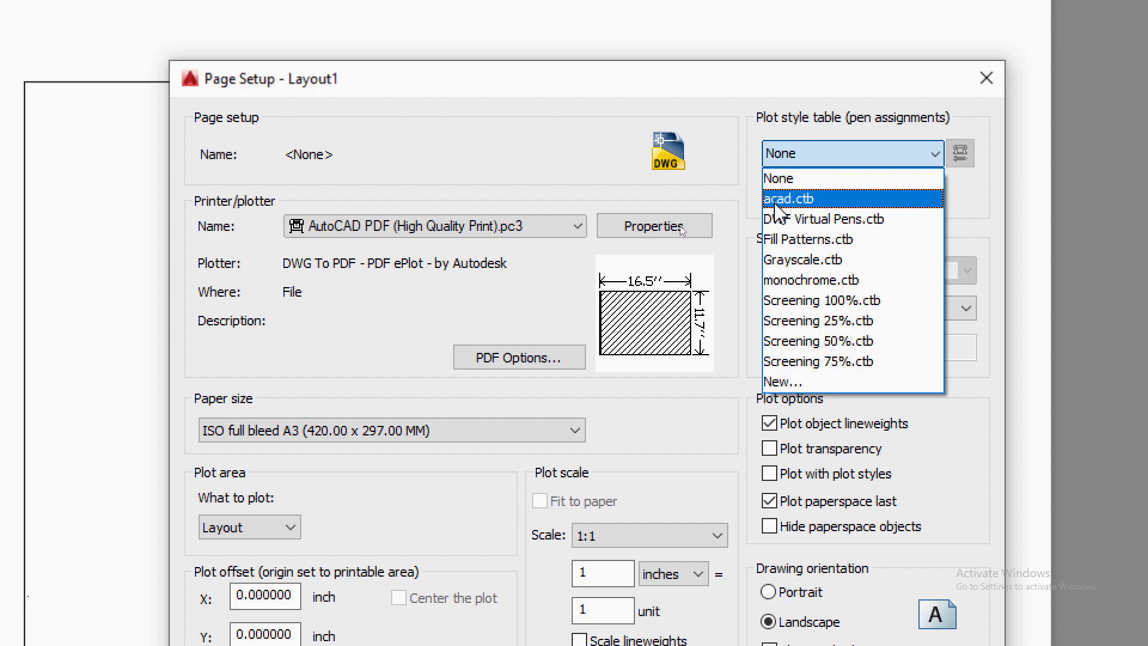
click(813, 200)
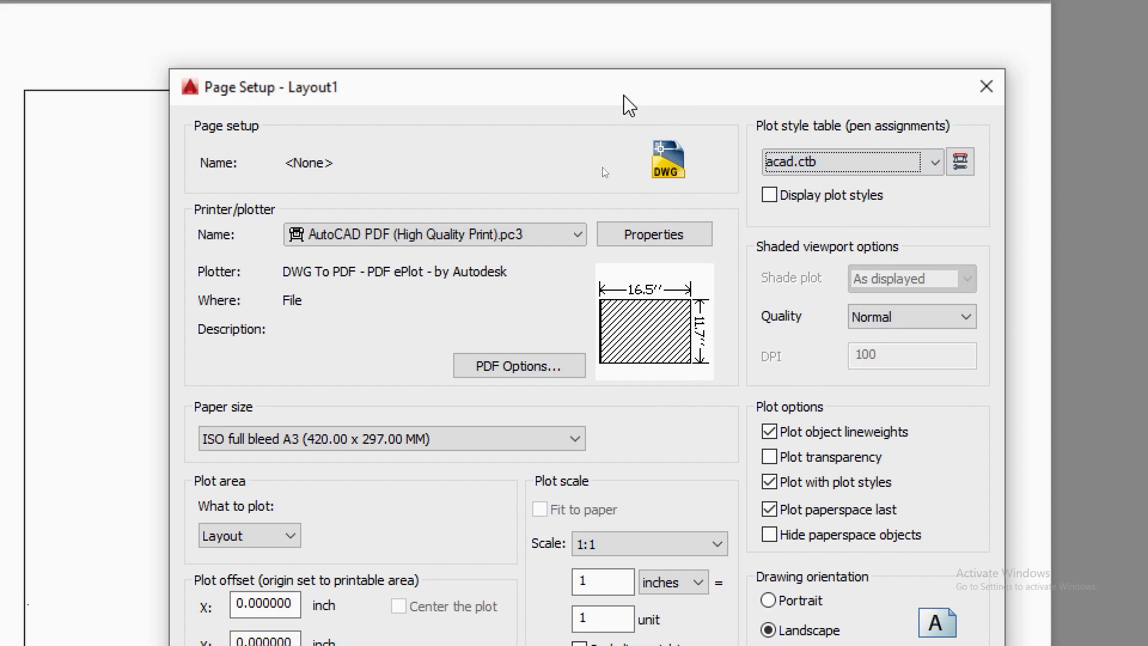
- Enable plot transparency, keep object lineweights plotted, and keep acad.ctb as the plot style table
mouse_move(657, 279)
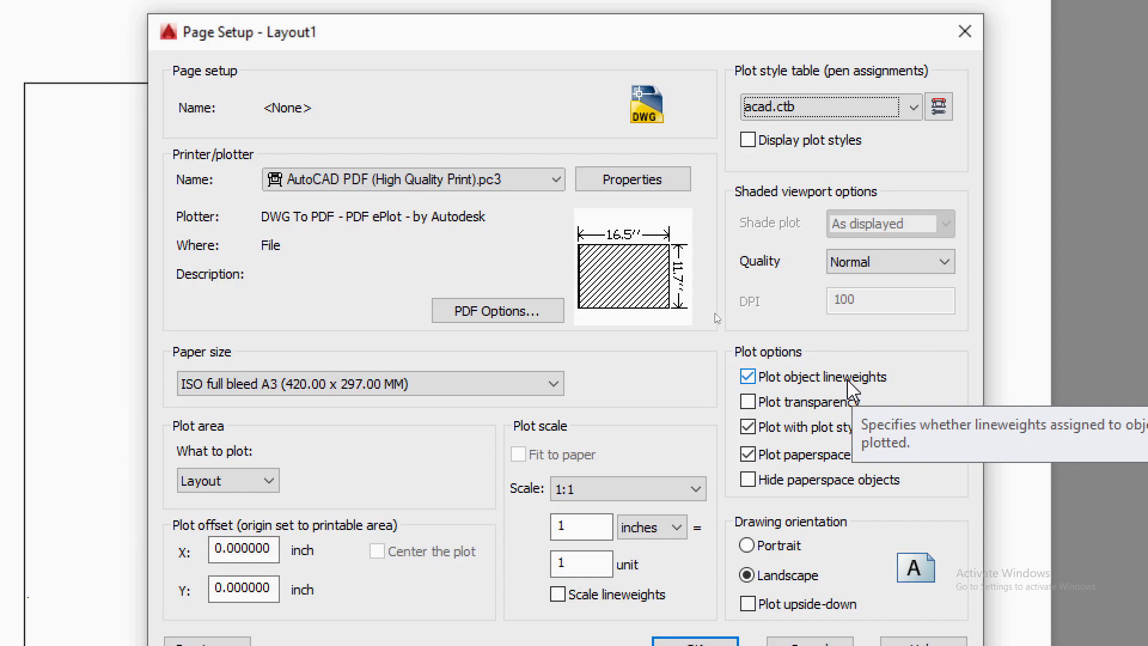
click(764, 382)
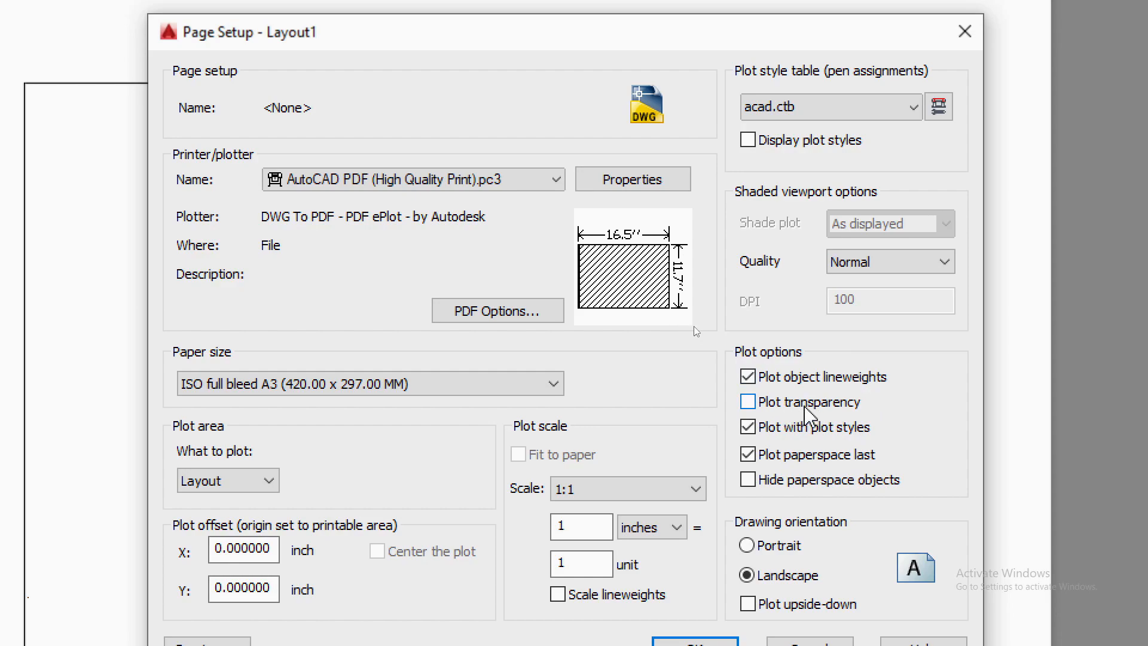
click(748, 402)
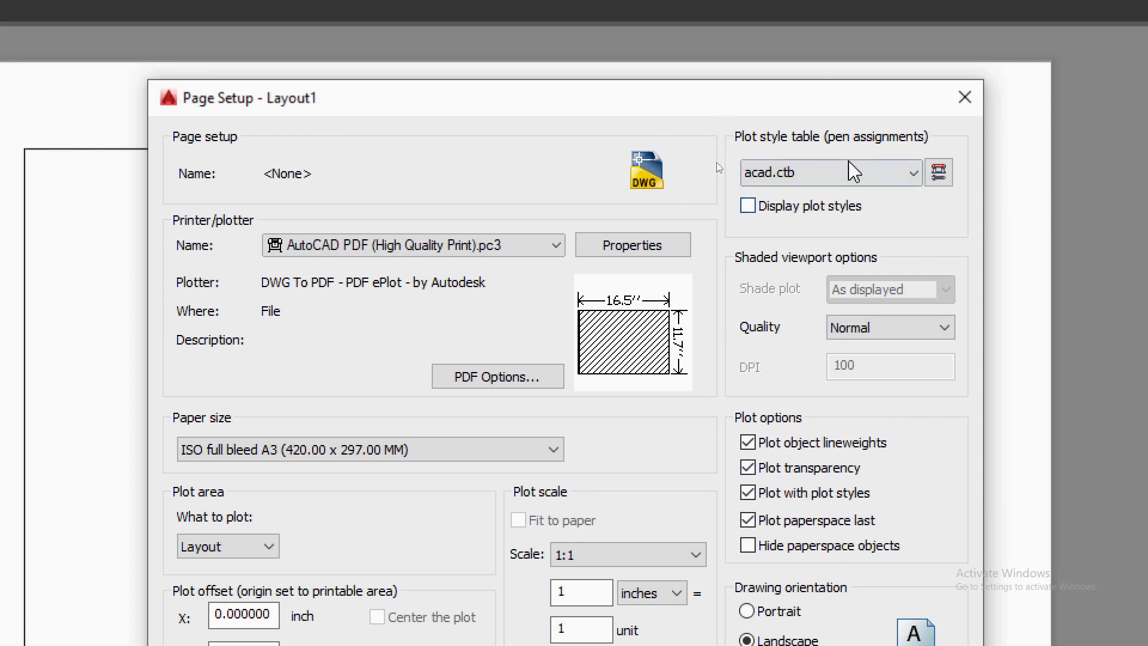
click(789, 180)
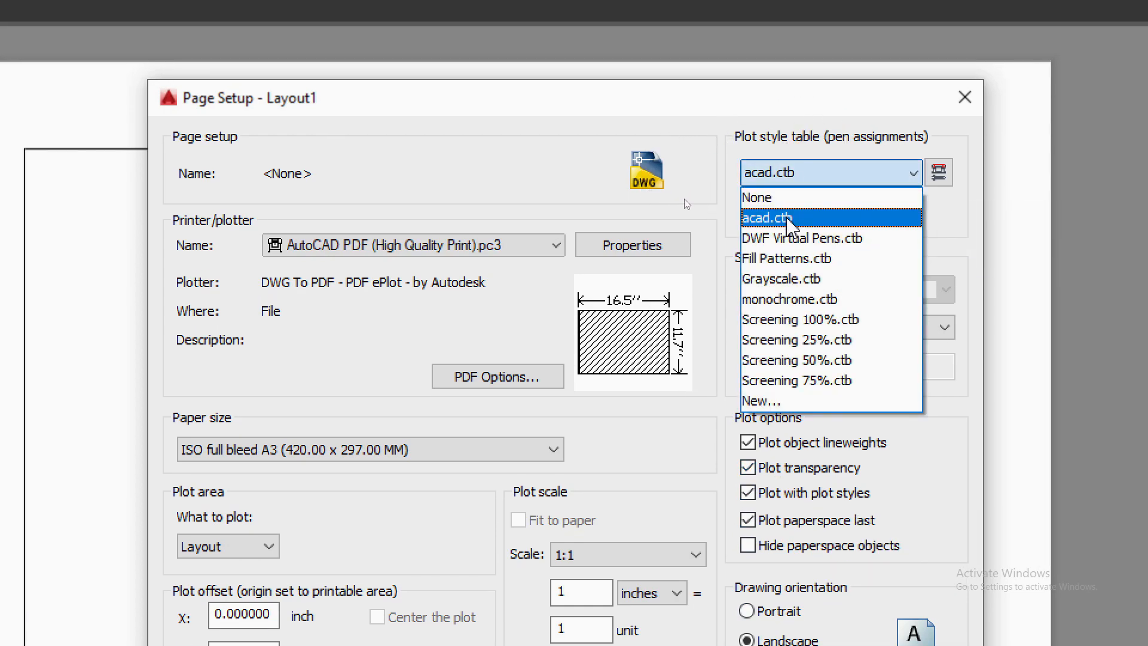
click(787, 218)
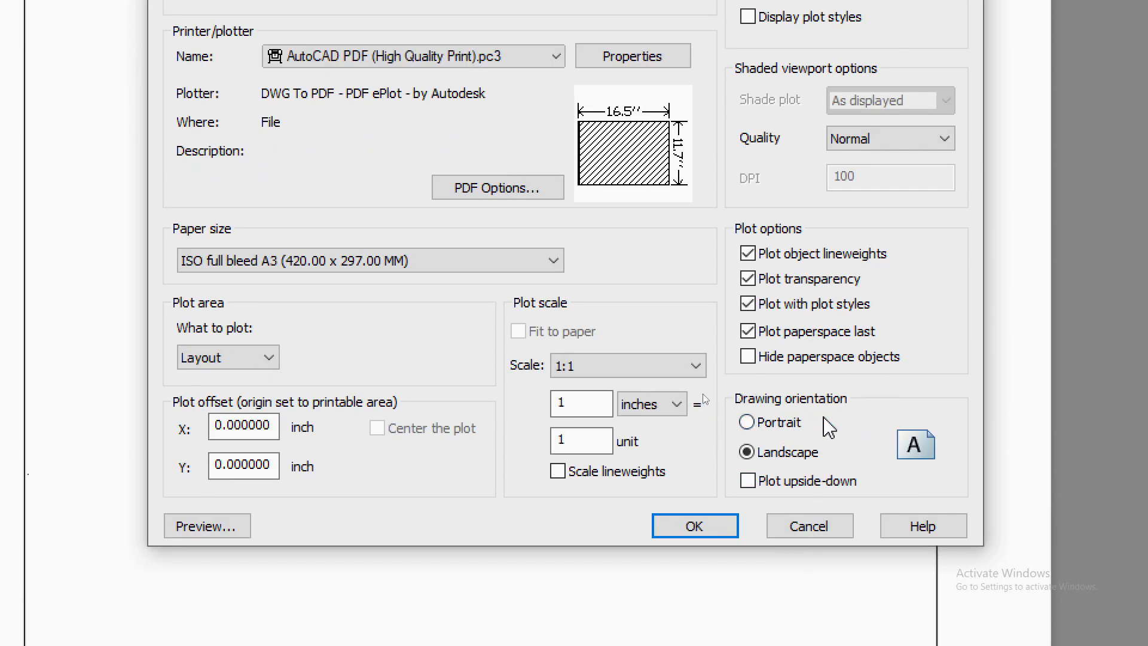
- Try the Portrait orientation, set it back to Landscape, and accept the page setup and close its manager
click(773, 426)
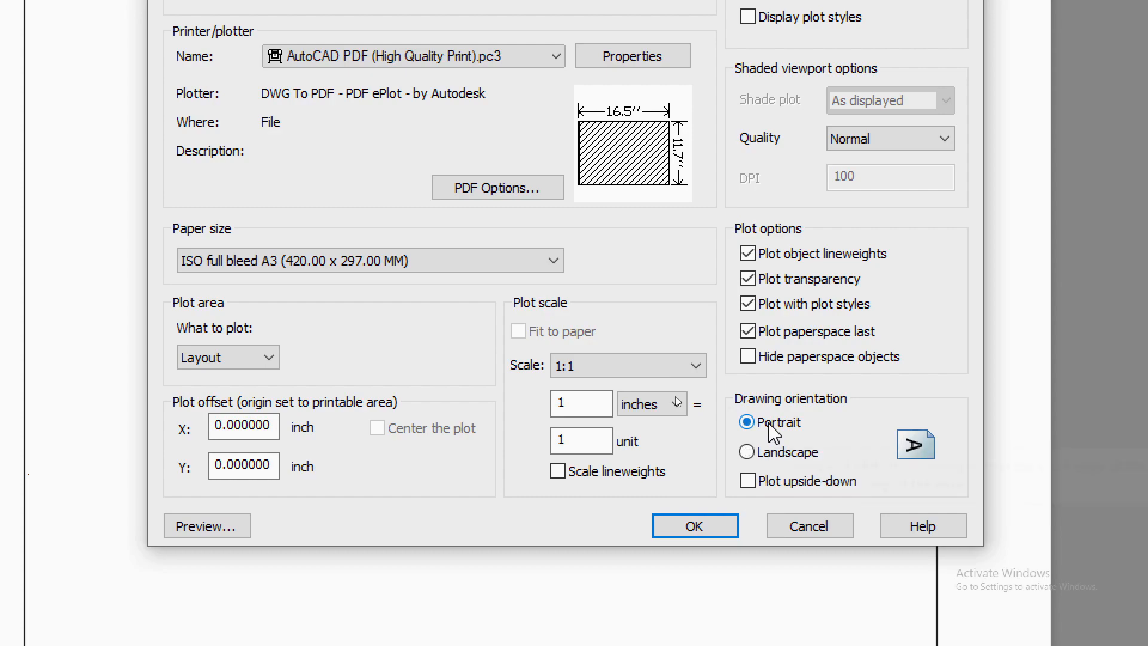
click(767, 455)
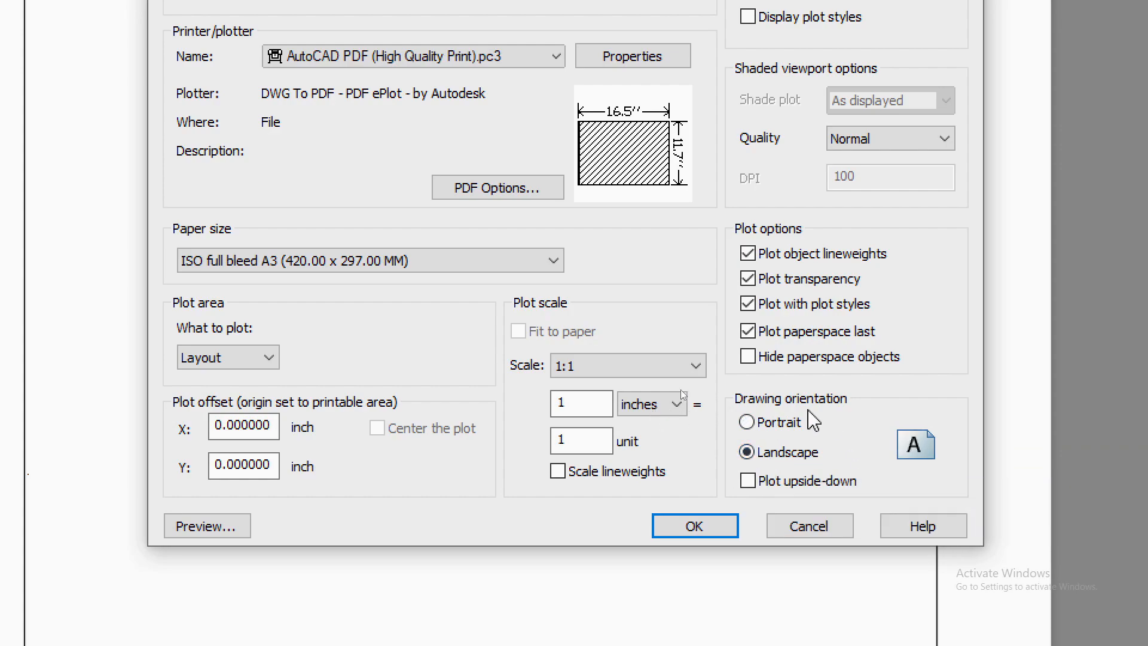
click(774, 425)
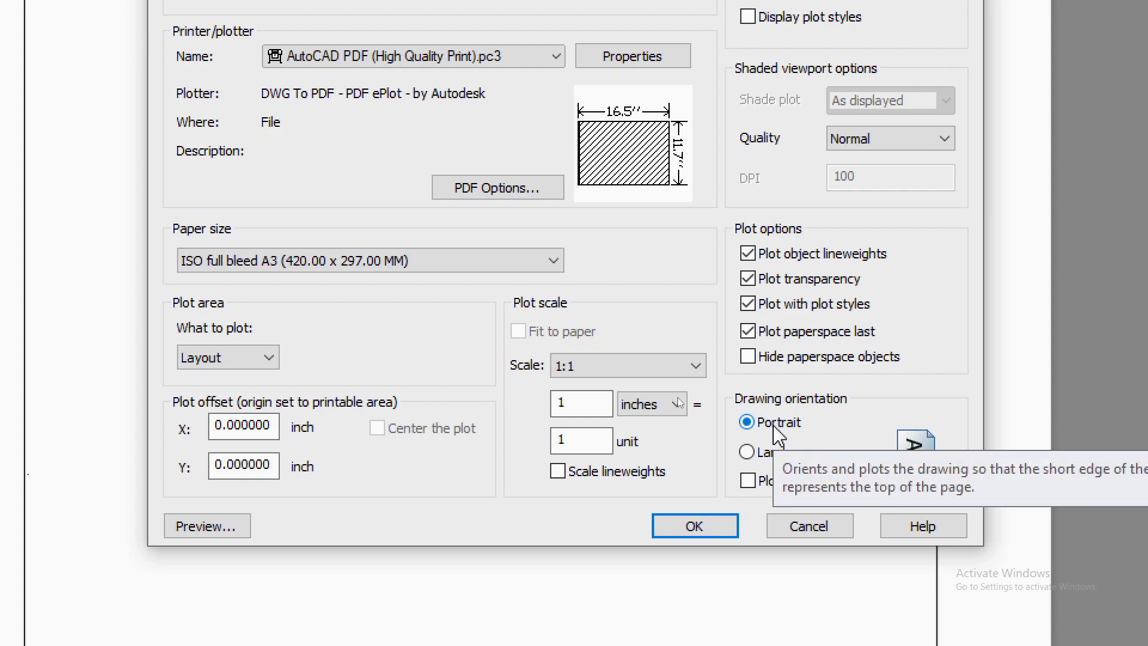
click(778, 455)
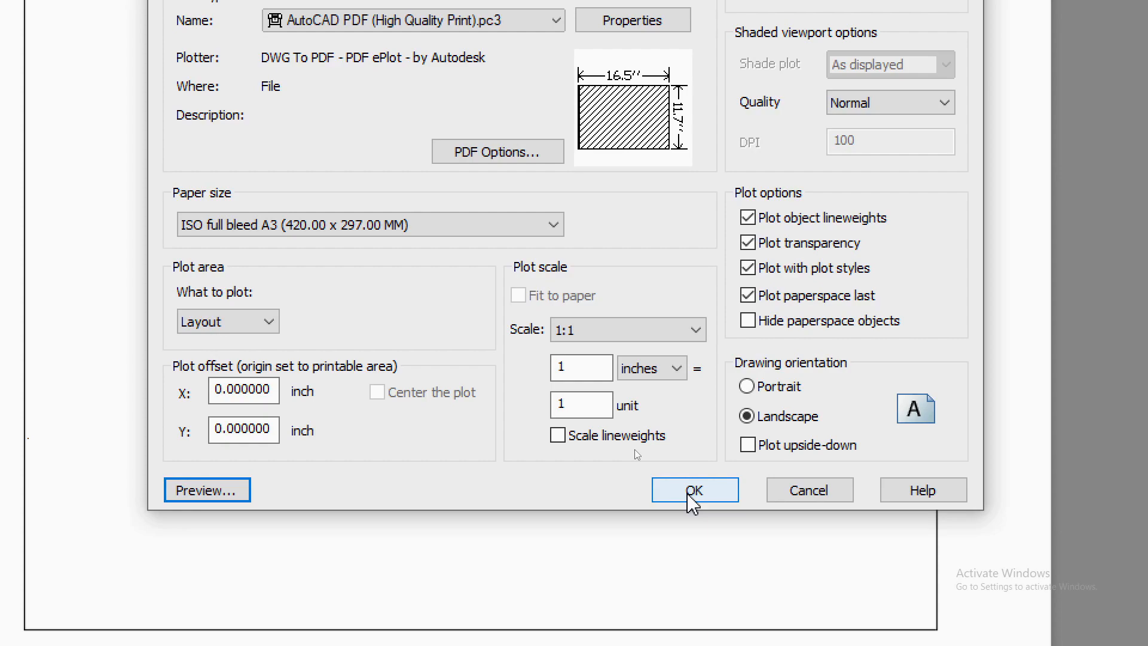
click(689, 494)
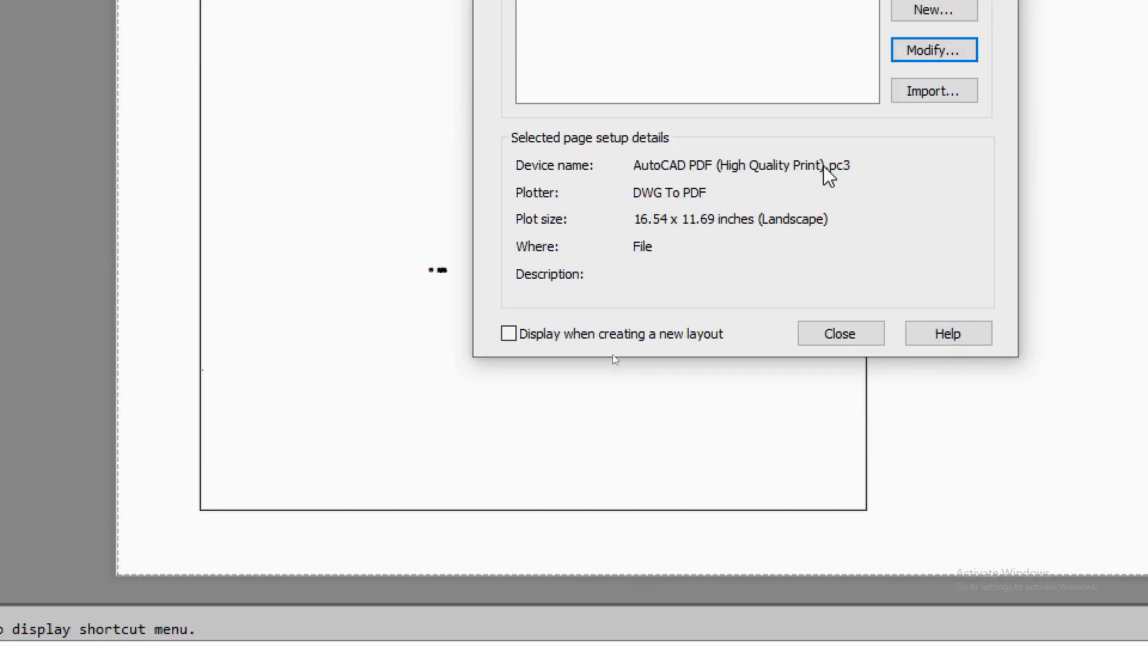
click(848, 341)
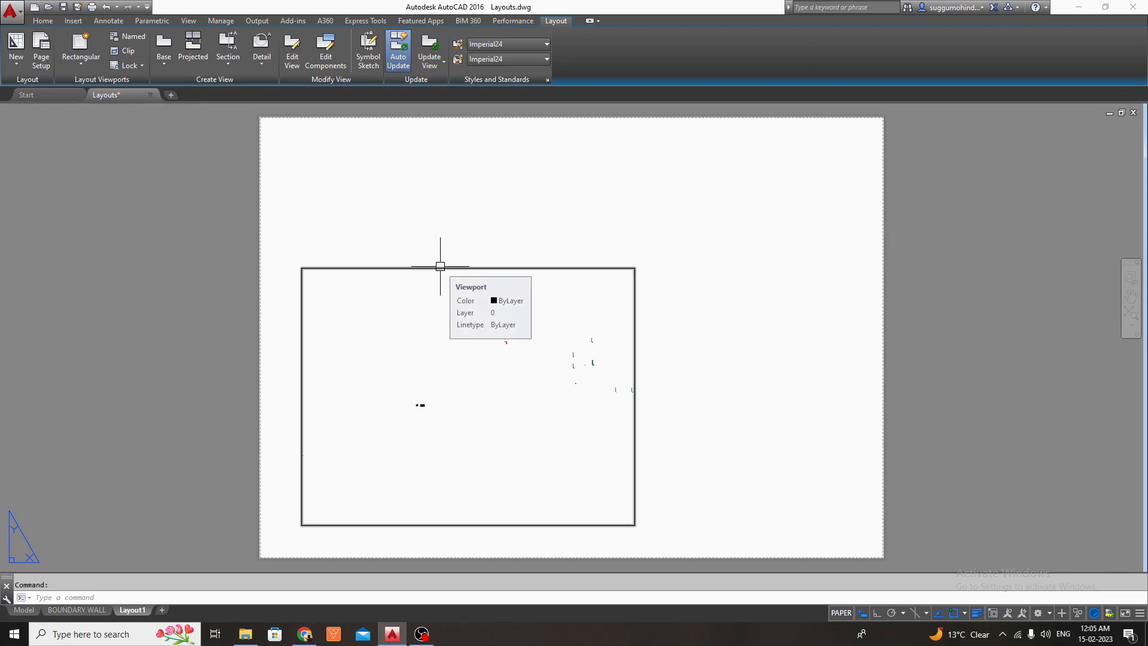
- Delete the default rectangular viewport from the Layout1 sheet
click(426, 268)
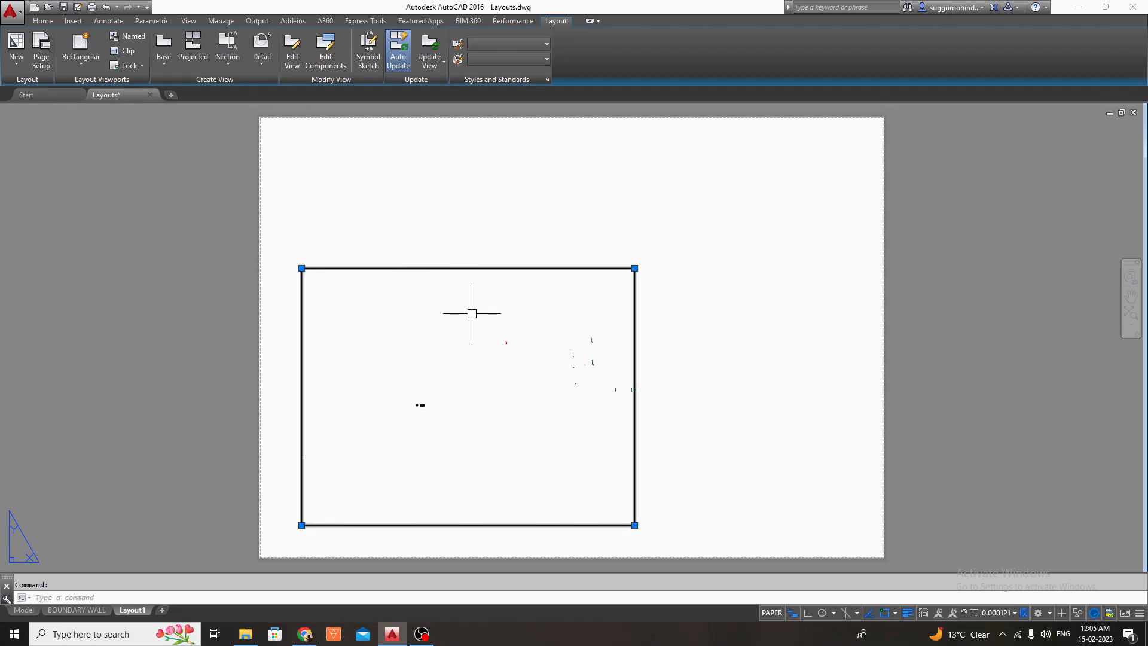
key(Delete)
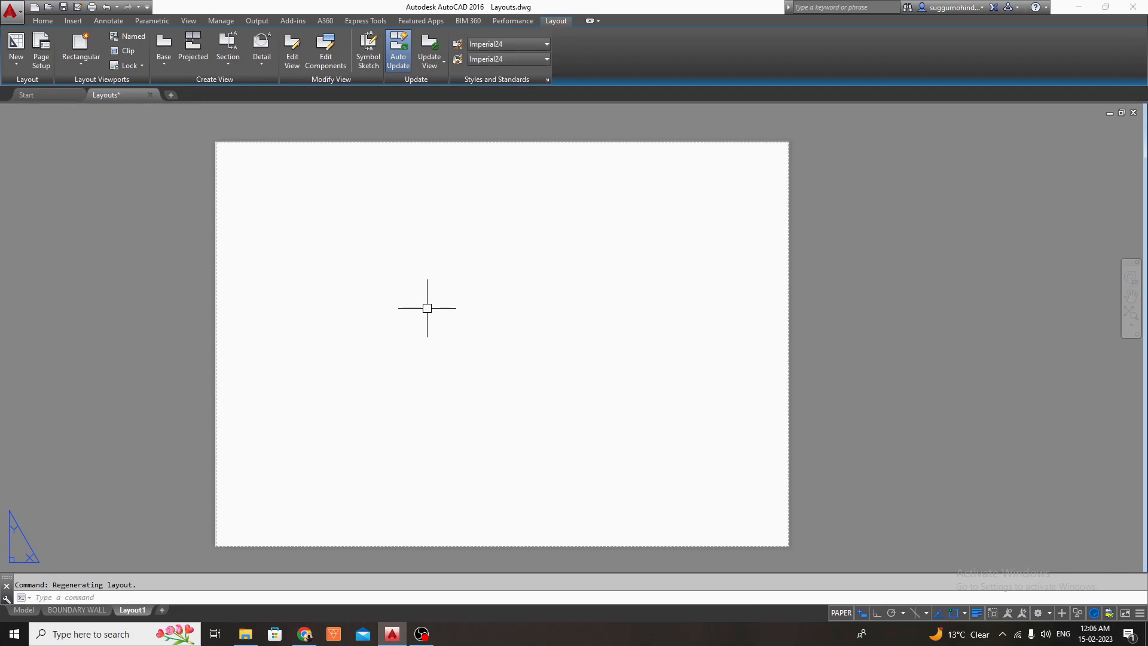
- Examine the dashed printable-area boundary at the upper-left corner of the empty Layout1 sheet and compare the sheet with the BOUNDARY WALL layout
scroll(230, 159, up, 2)
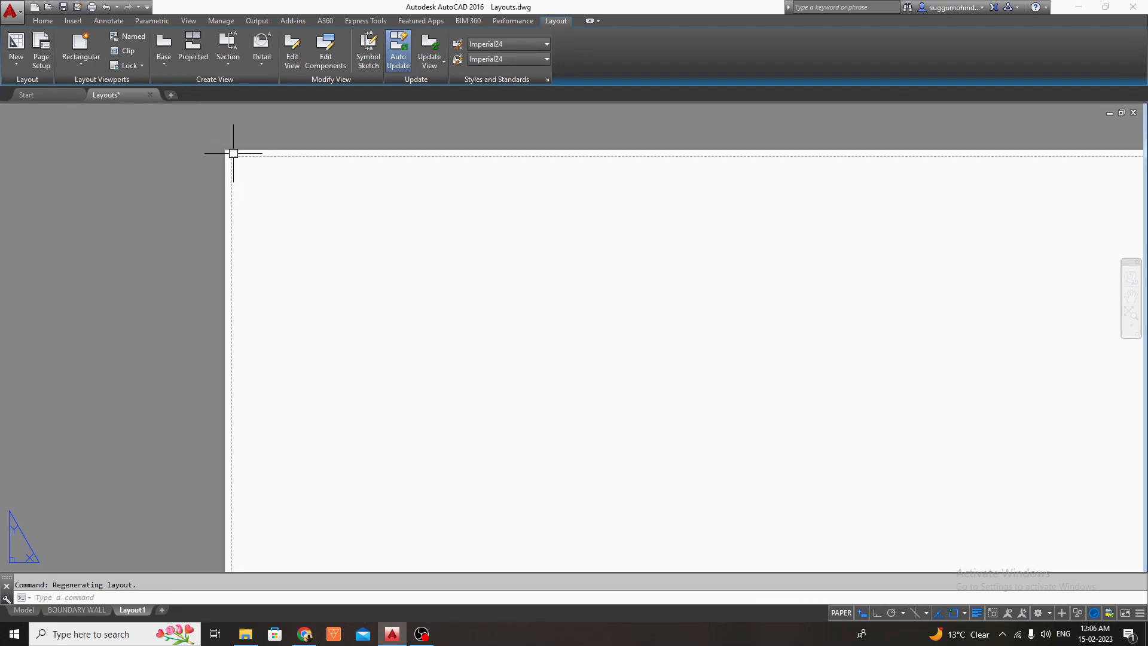
scroll(239, 164, up, 1)
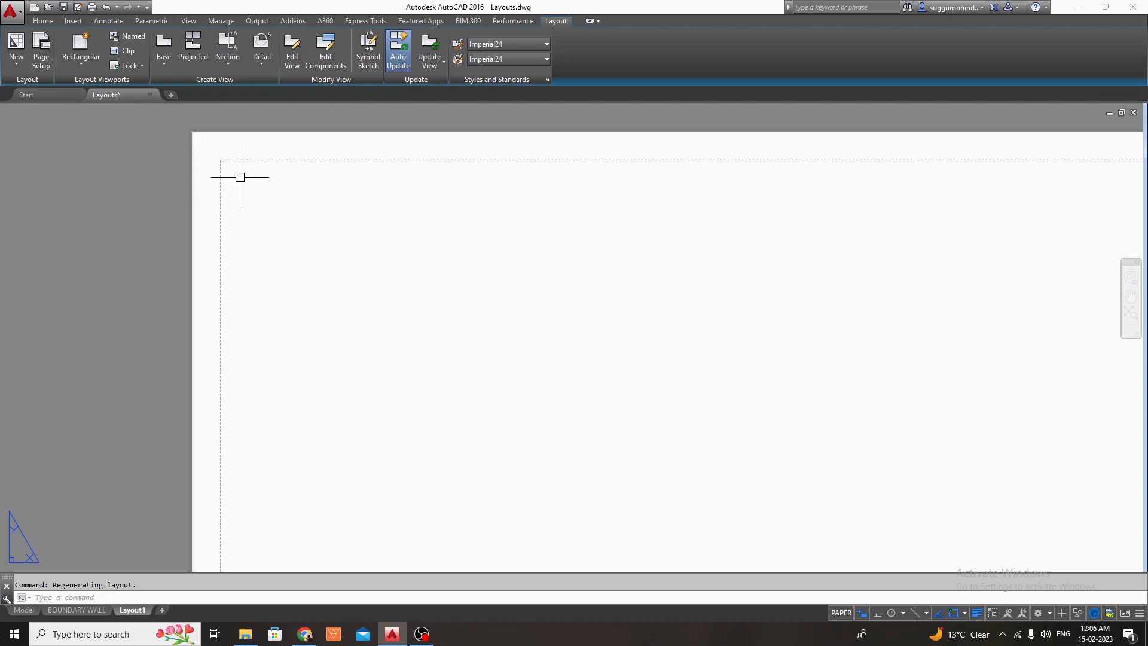
scroll(235, 160, down, 1)
scroll(234, 160, down, 1)
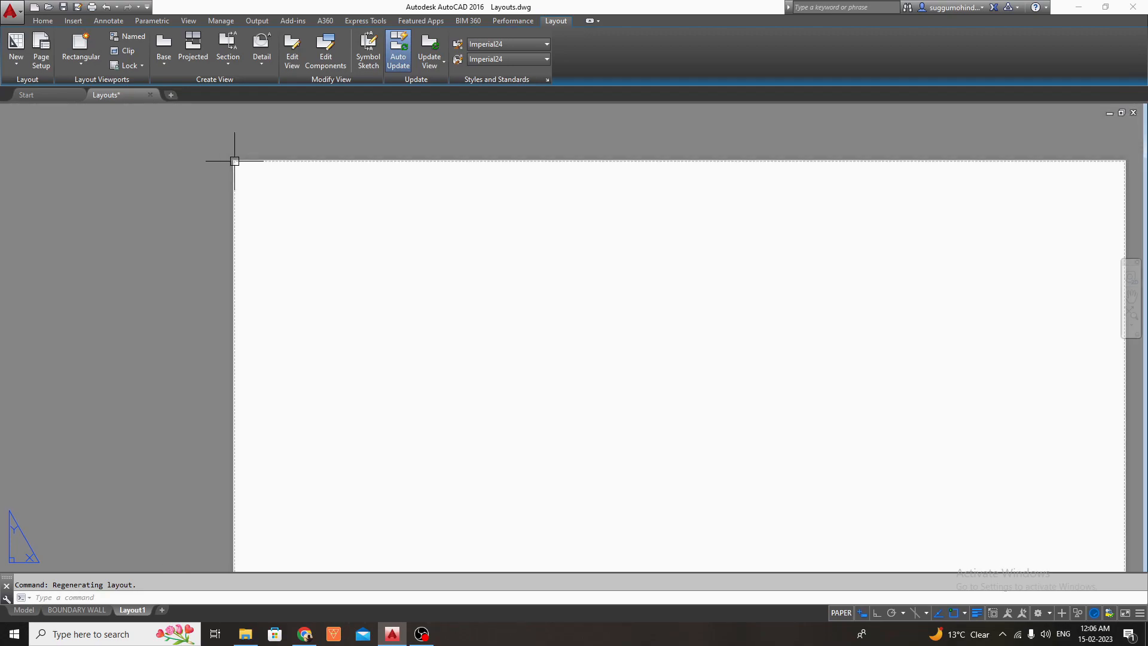
scroll(235, 161, down, 2)
middle_drag(336, 220, 351, 189)
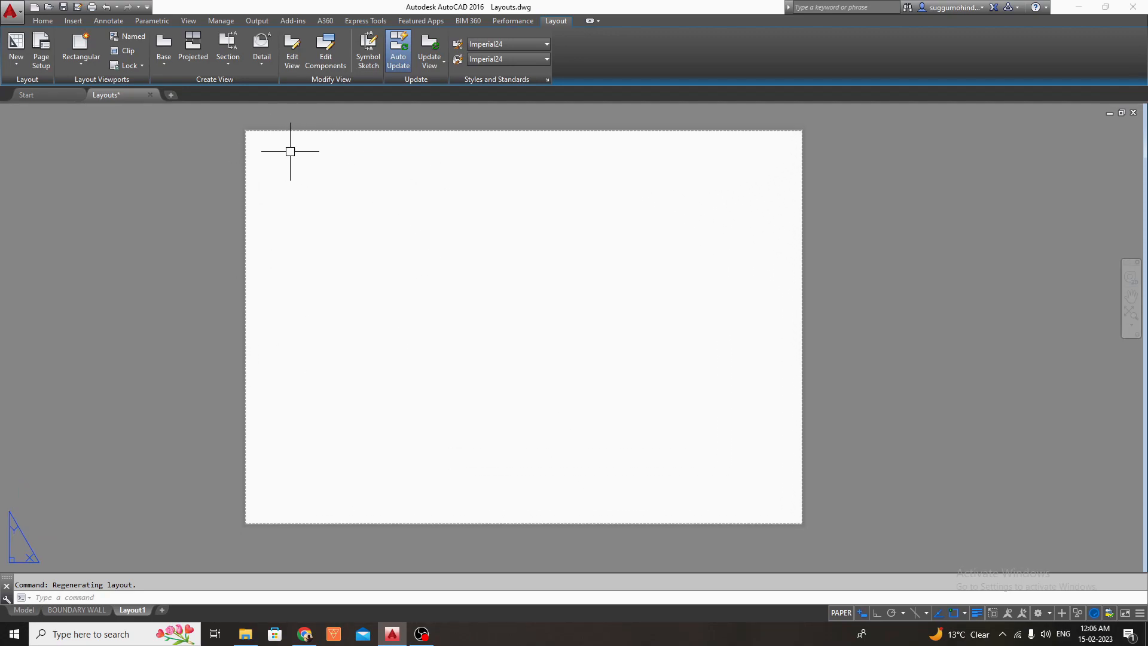
scroll(254, 161, up, 3)
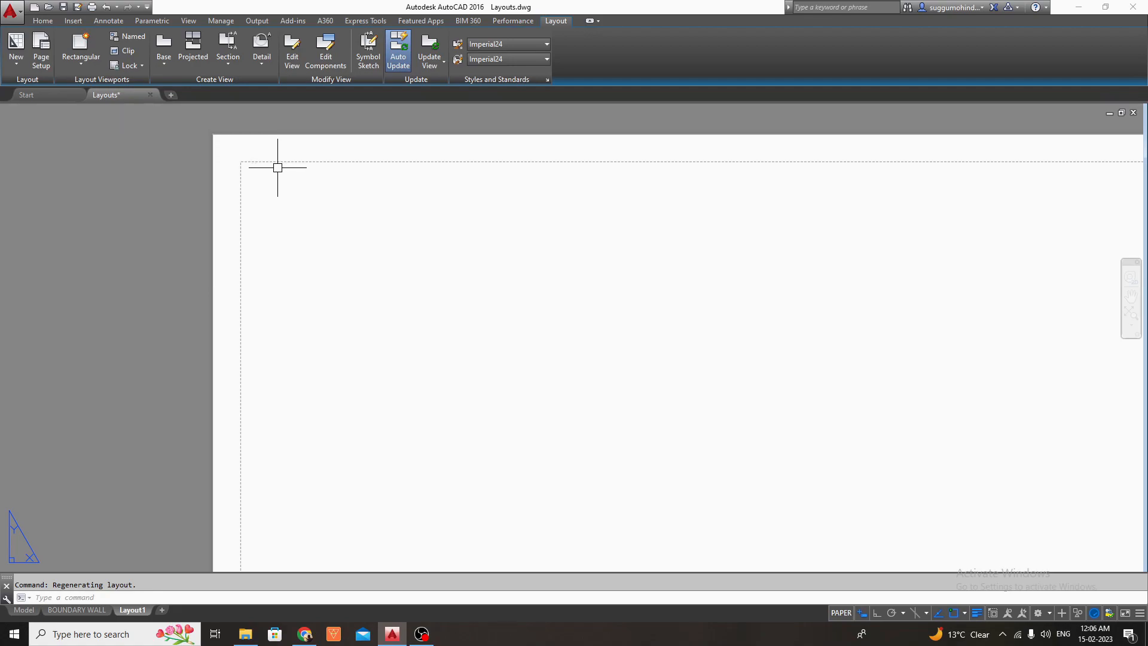
scroll(278, 167, down, 3)
scroll(280, 172, up, 1)
middle_drag(526, 374, 512, 354)
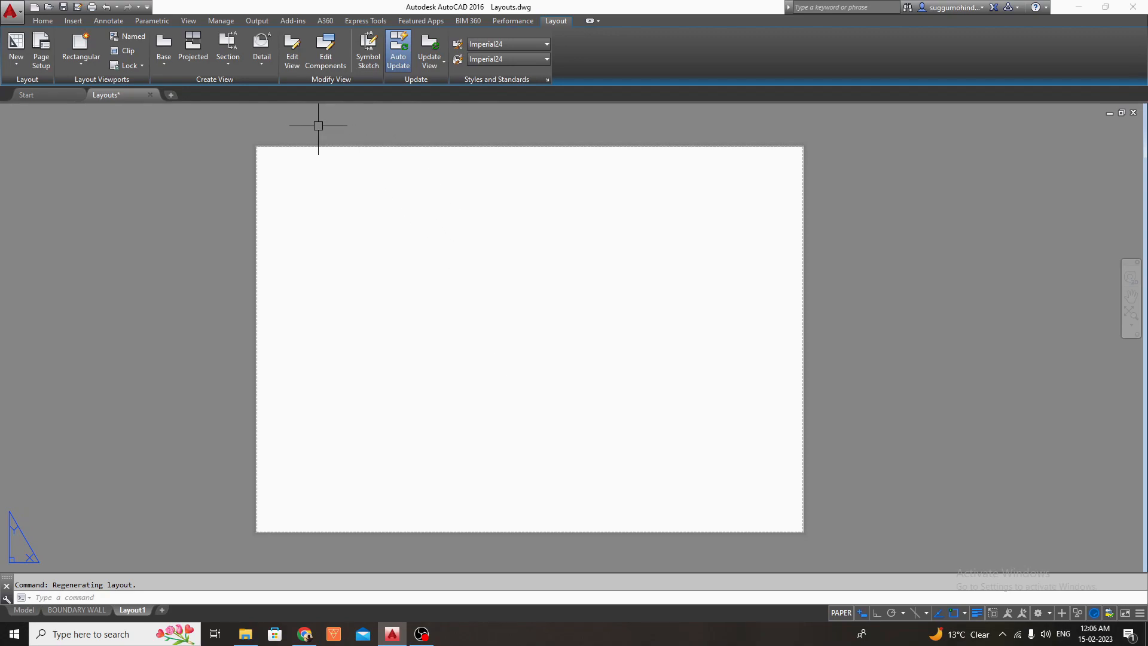
scroll(264, 141, up, 3)
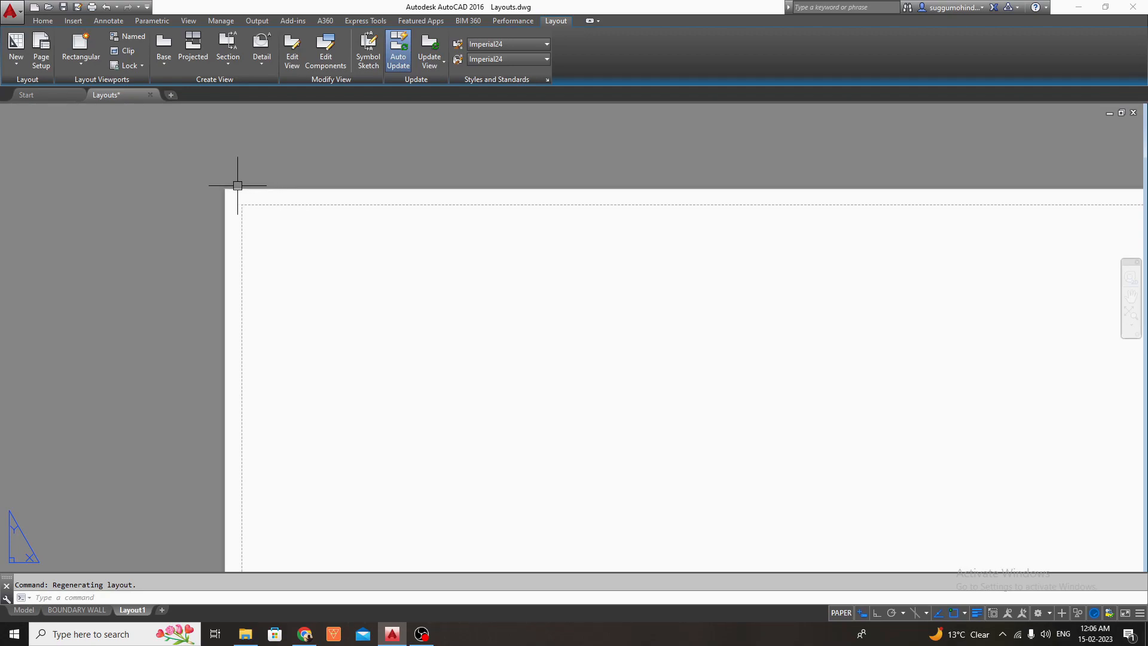
scroll(299, 176, down, 3)
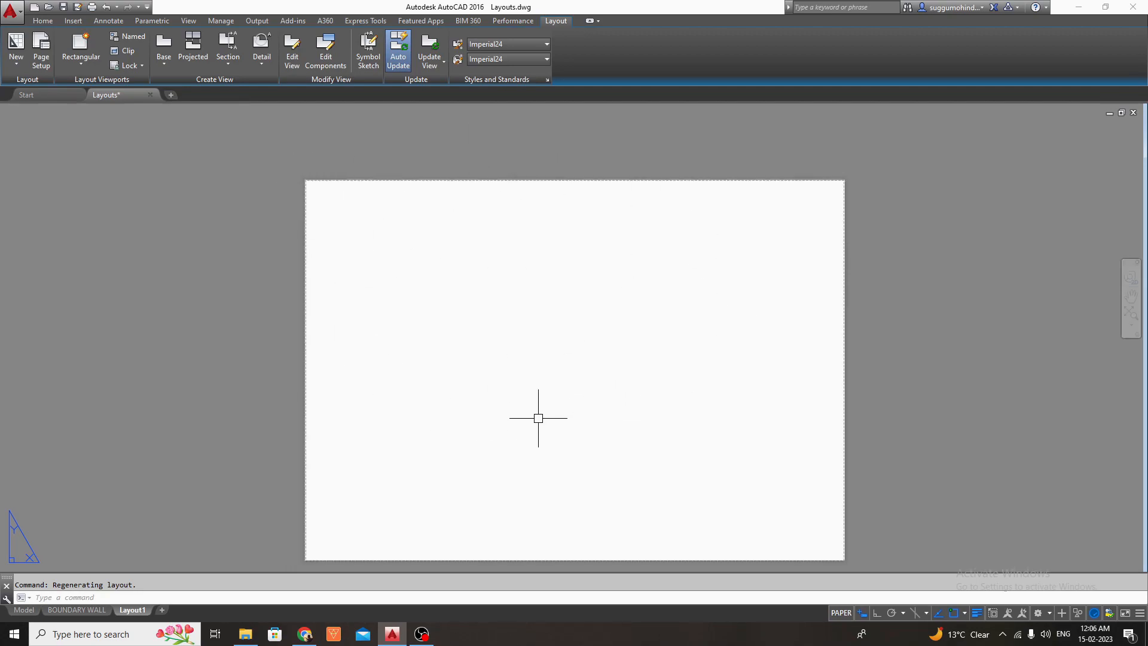
middle_drag(538, 414, 512, 389)
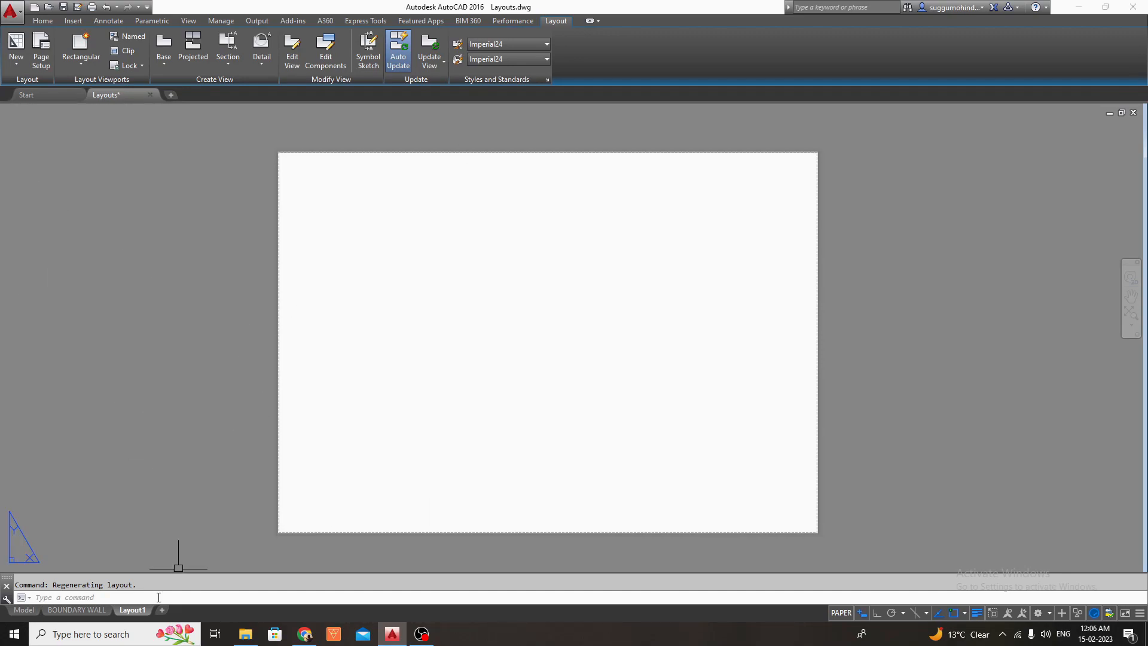
click(77, 610)
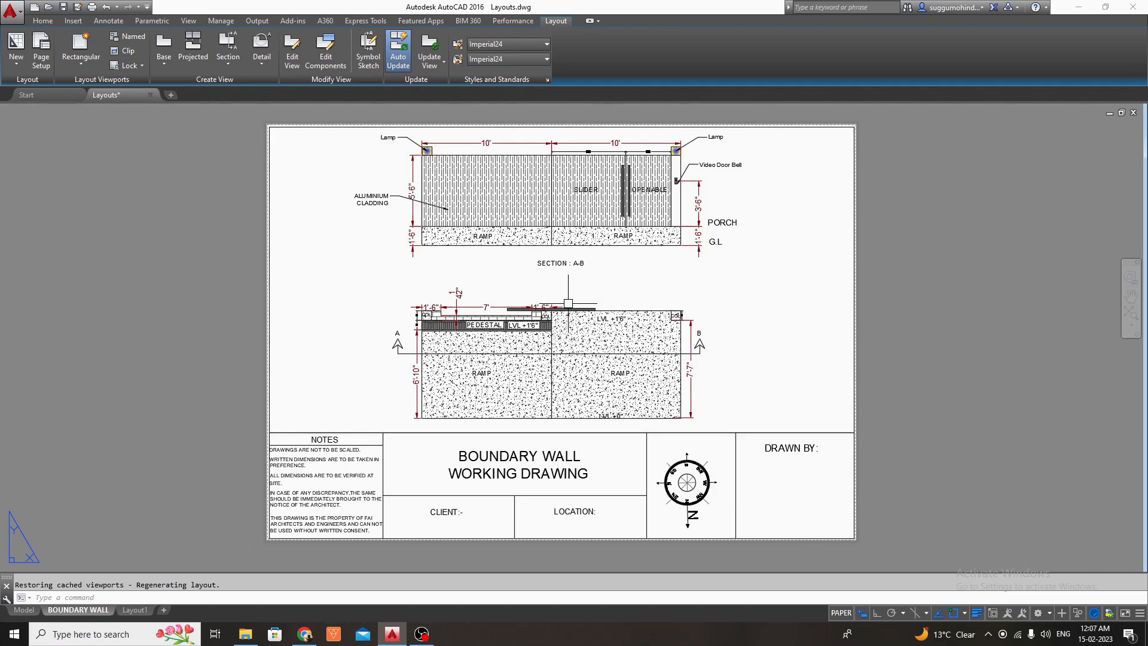
click(132, 609)
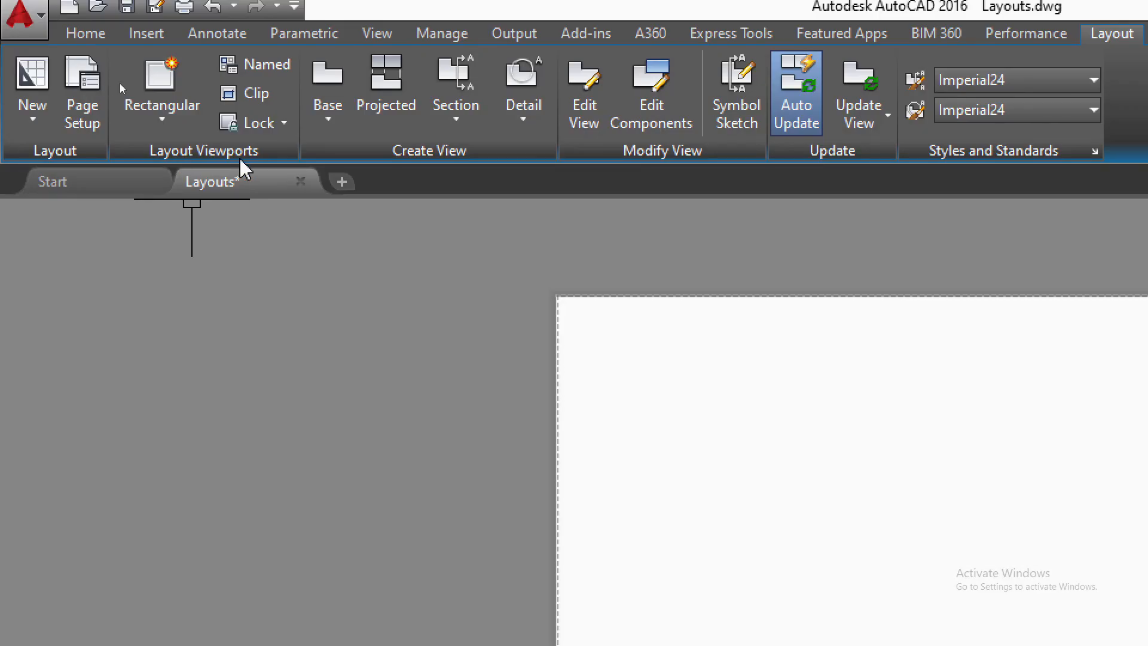
- Create a rectangular viewport over the upper part of the Layout1 sheet, leaving an empty strip below it
click(158, 118)
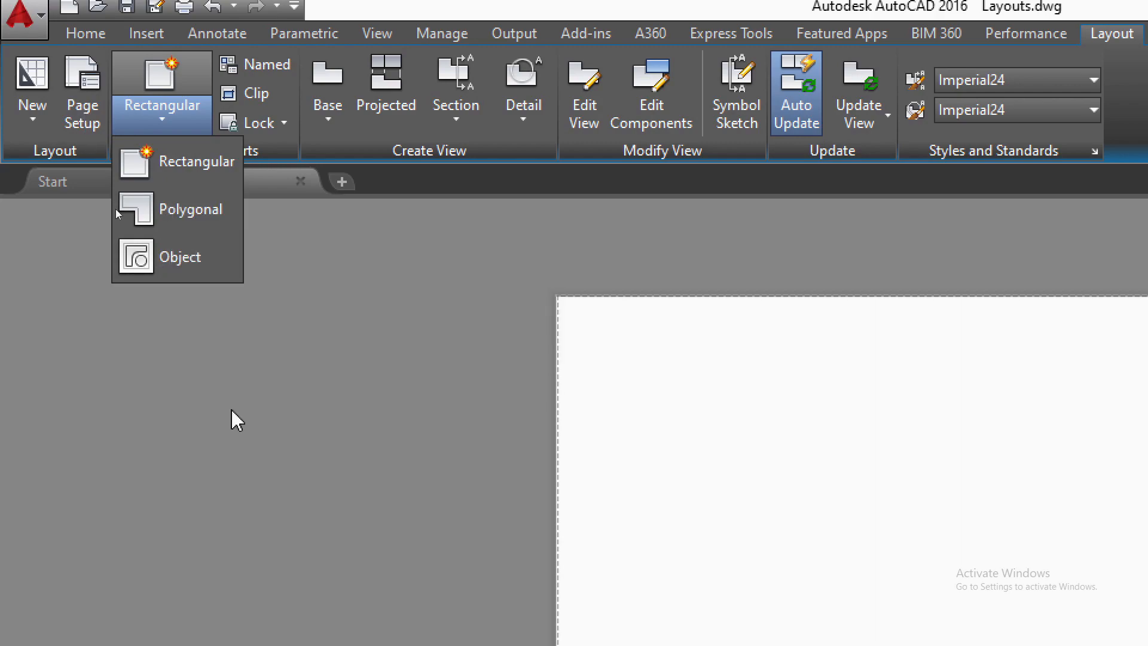
click(182, 167)
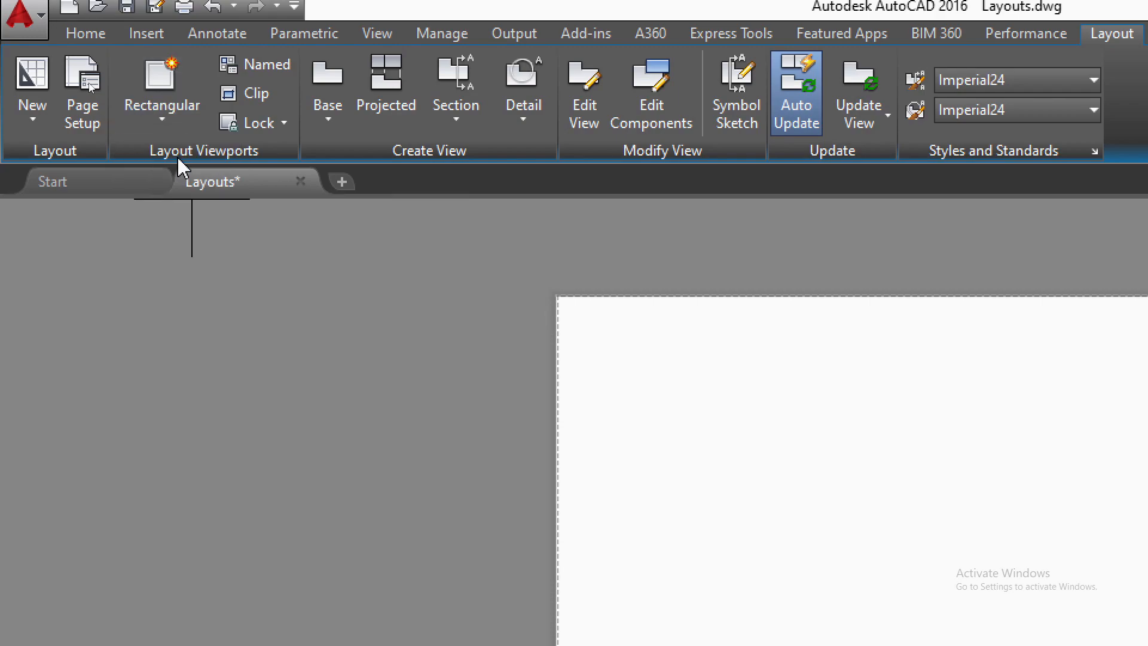
click(647, 383)
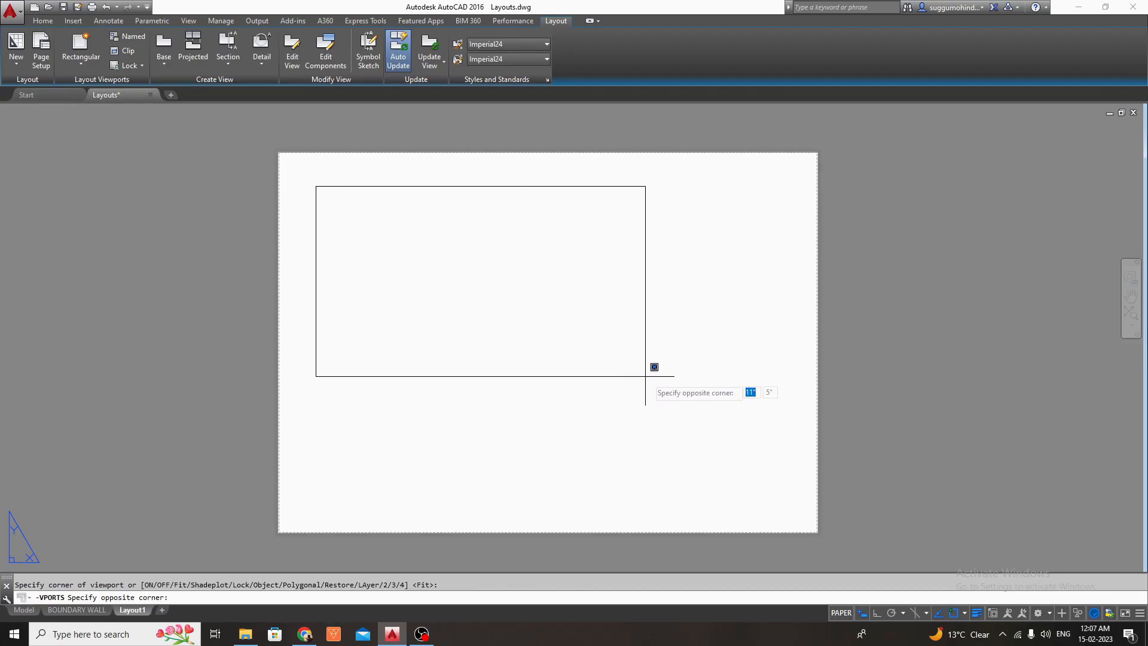
click(769, 451)
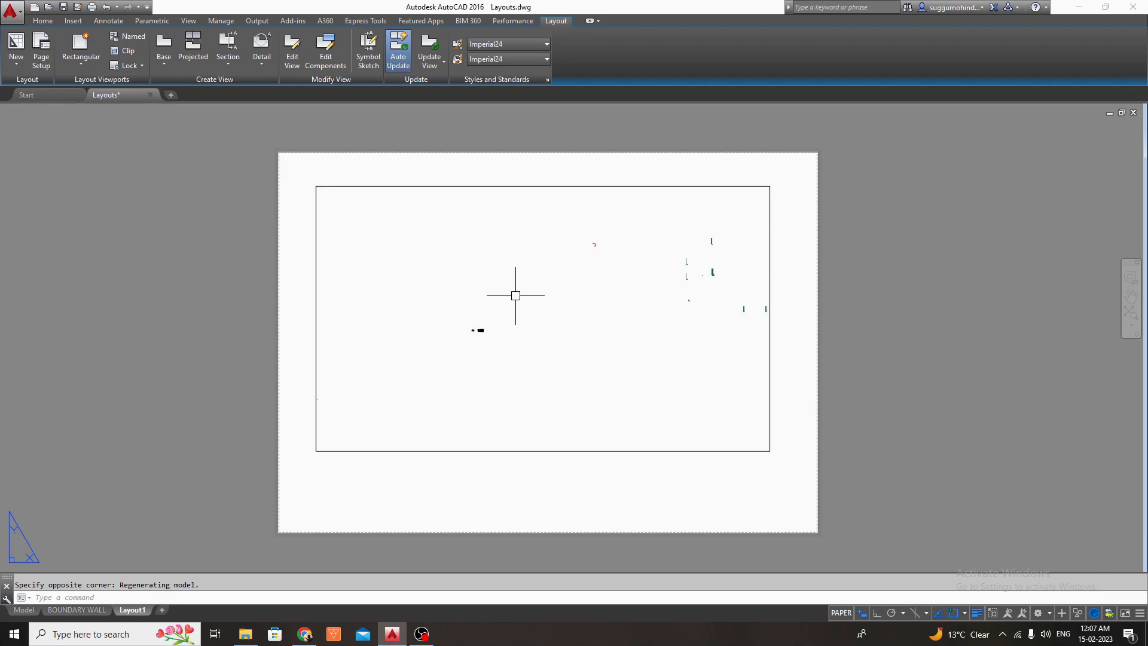
- Draw a small rectangle in paper space below the viewport and erase it again
text(REC)
key(Return)
click(480, 467)
click(613, 506)
click(574, 467)
key(Delete)
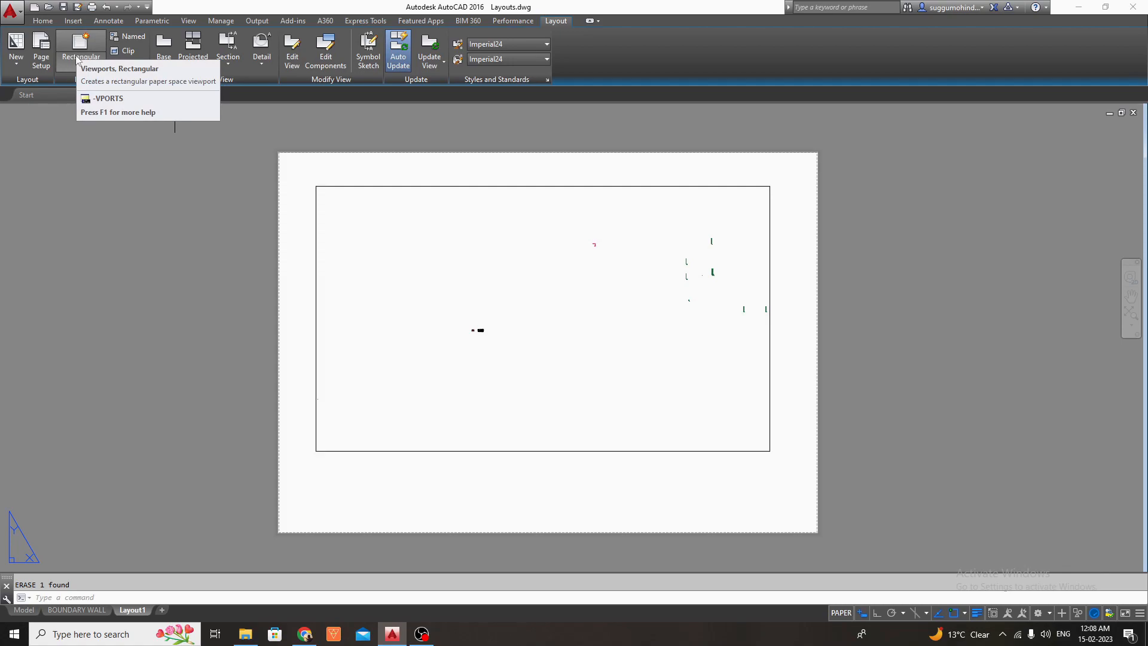
- Compare the content of the rectangular viewport on Layout1 with the wall drawings in model space
click(380, 187)
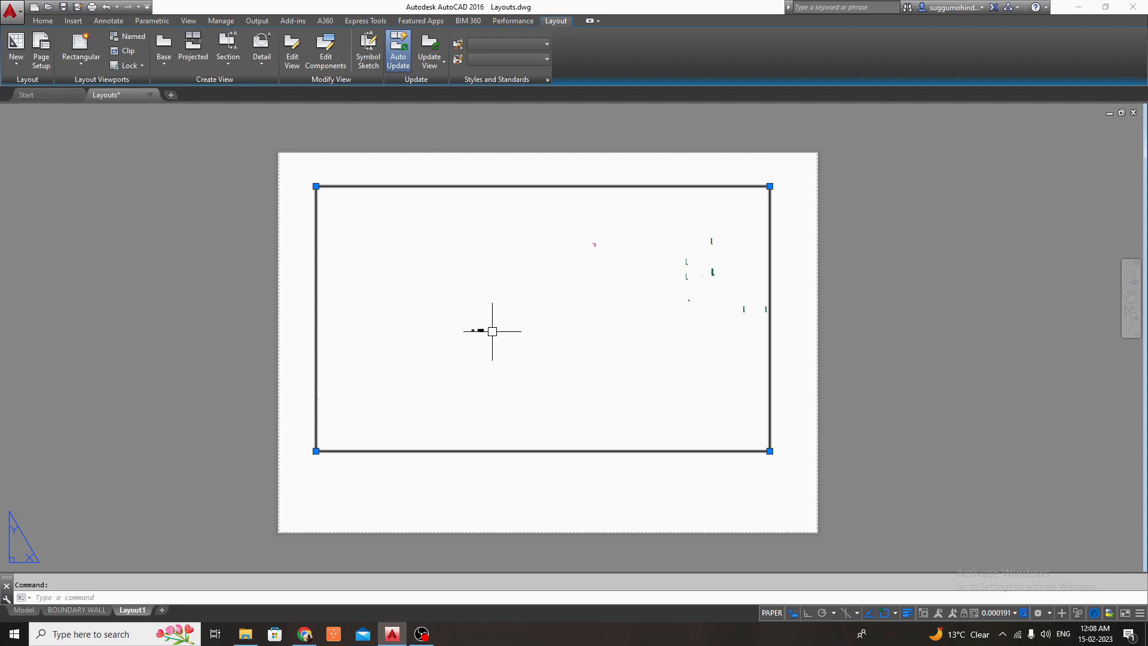
key(Escape)
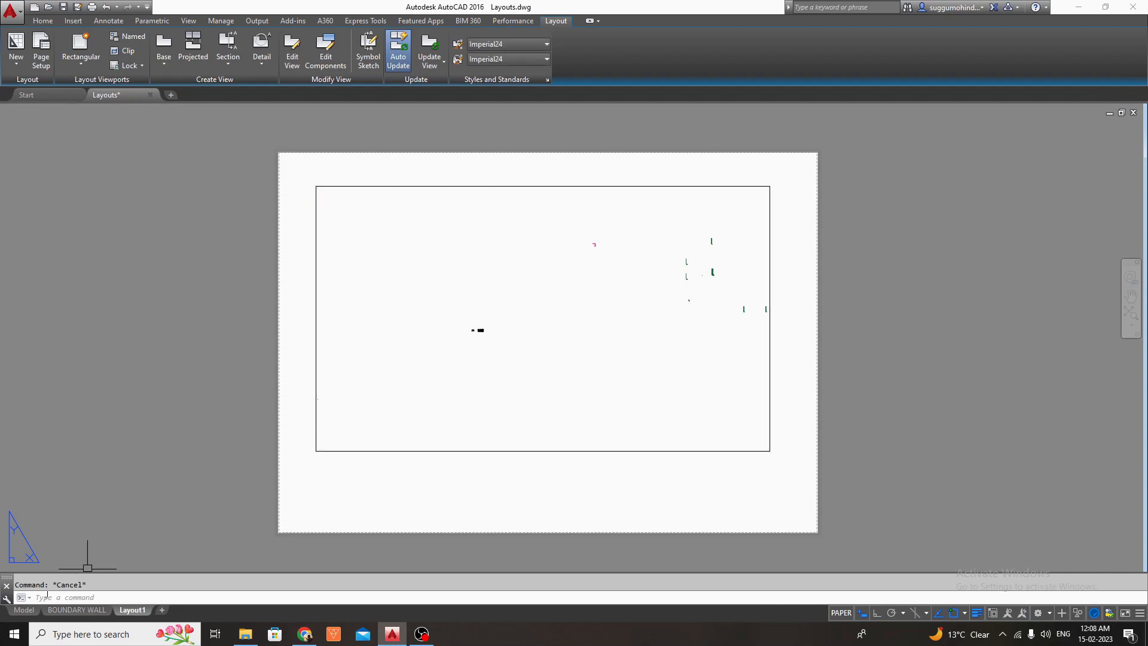
click(23, 610)
scroll(461, 347, down, 6)
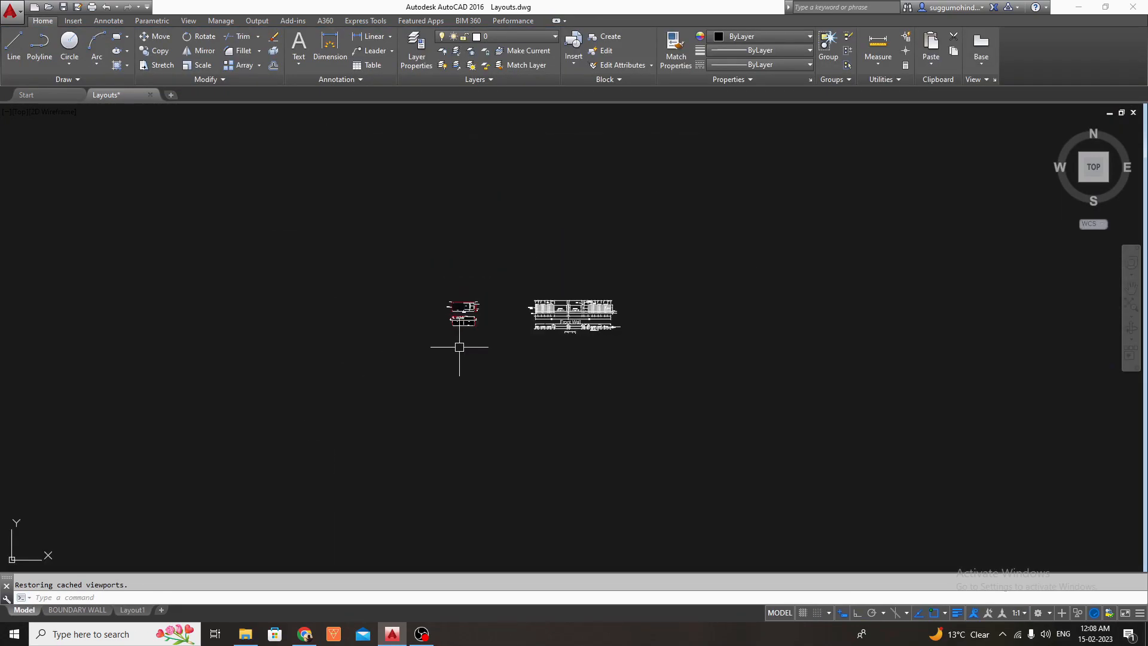
scroll(333, 367, down, 1)
scroll(397, 338, up, 6)
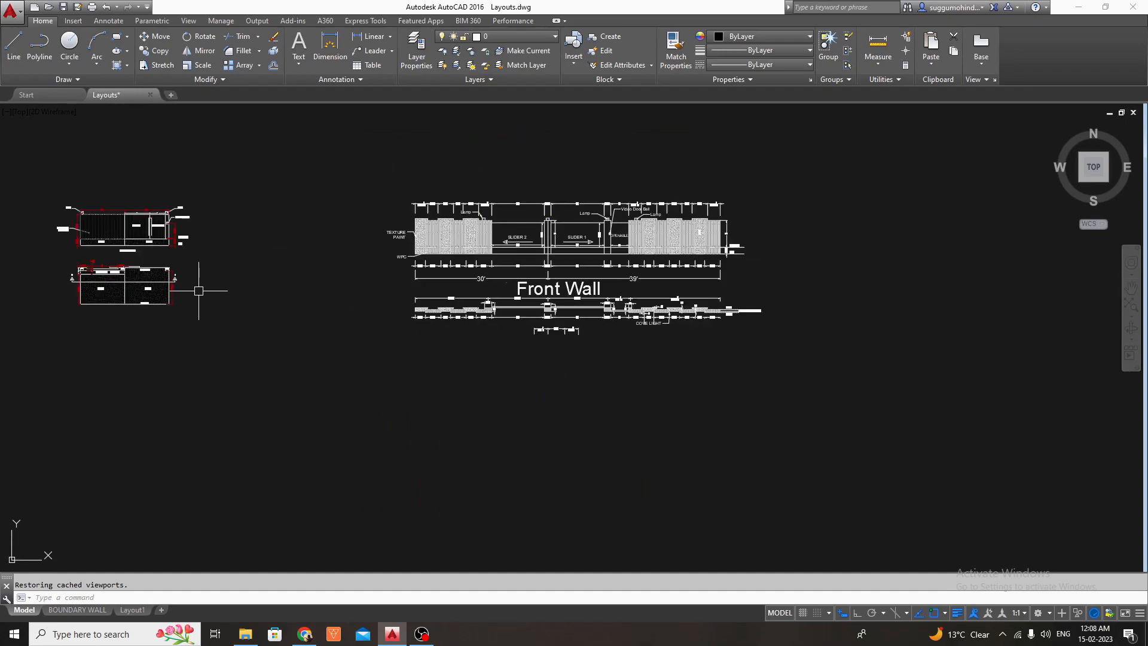
click(132, 610)
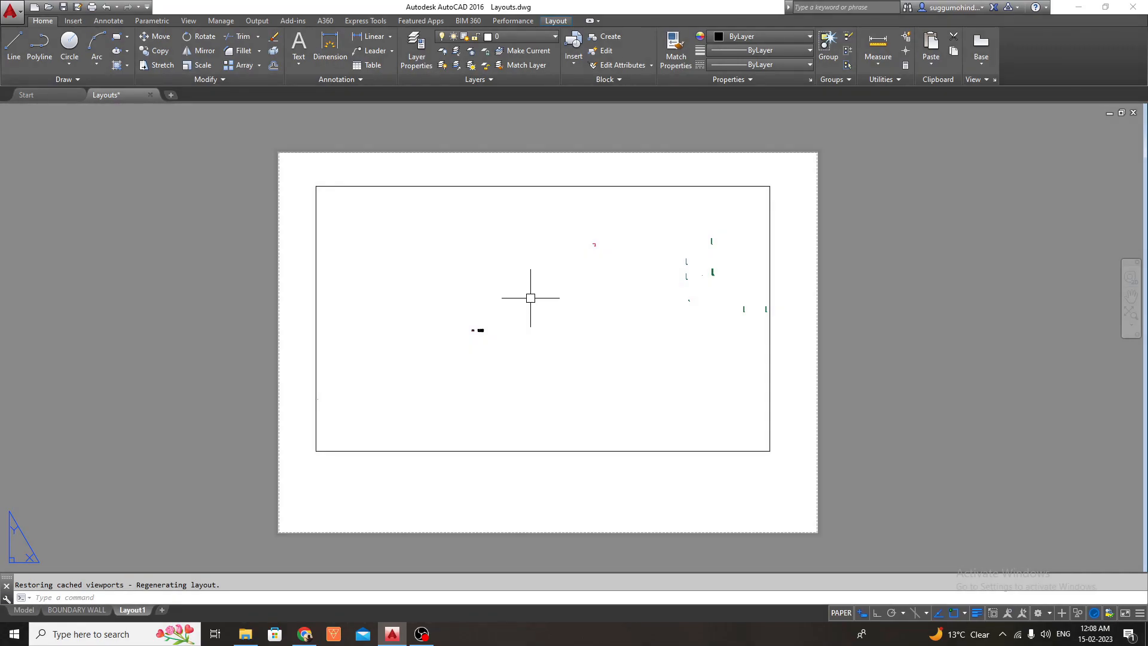
- Activate the rectangular viewport, zoom it to the SECTION : A-B elevation and the plan below it, and return to paper space
double_click(531, 297)
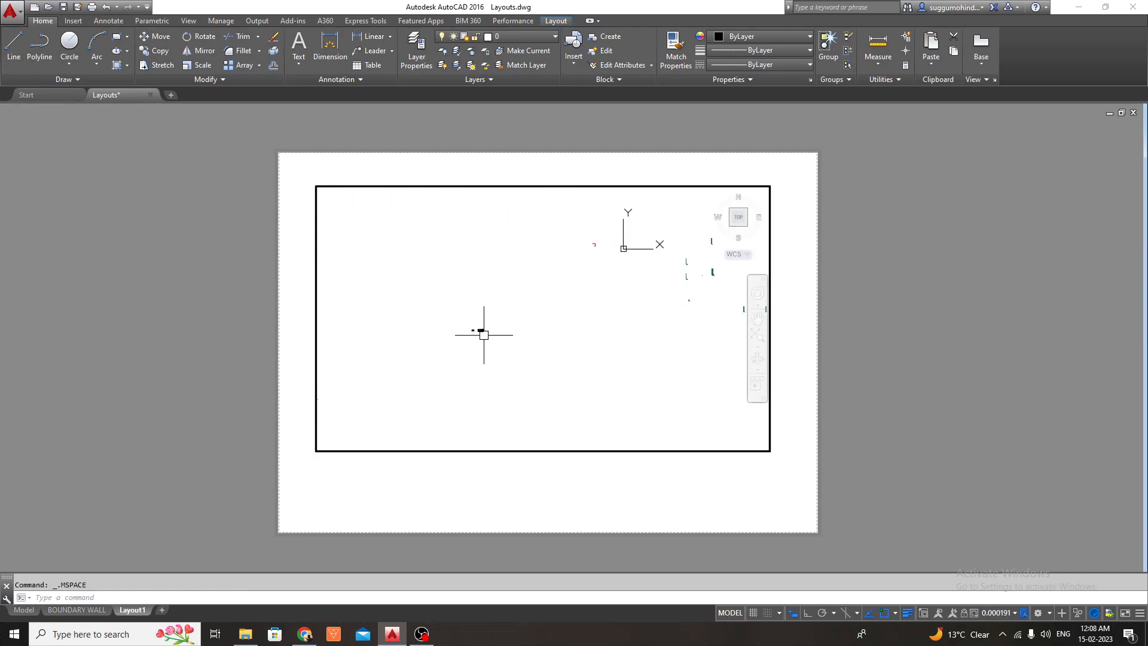
scroll(484, 335, down, 10)
scroll(466, 311, up, 8)
scroll(503, 272, down, 4)
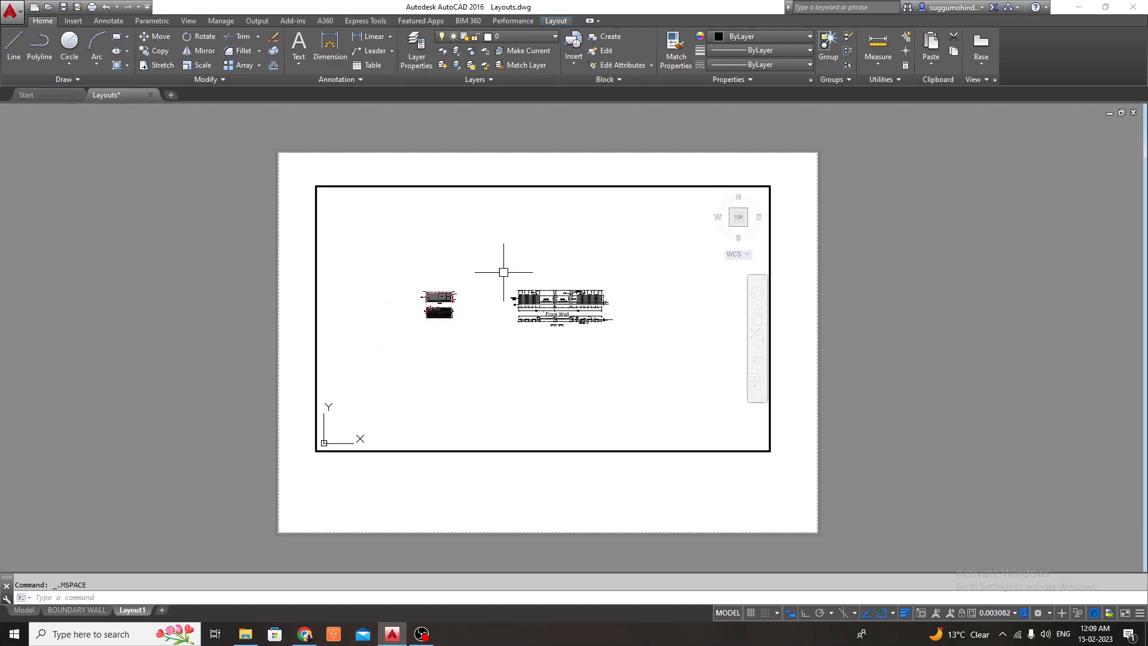
scroll(448, 302, up, 2)
scroll(461, 326, down, 2)
scroll(469, 346, up, 2)
scroll(458, 315, down, 2)
scroll(454, 299, up, 6)
scroll(514, 275, down, 4)
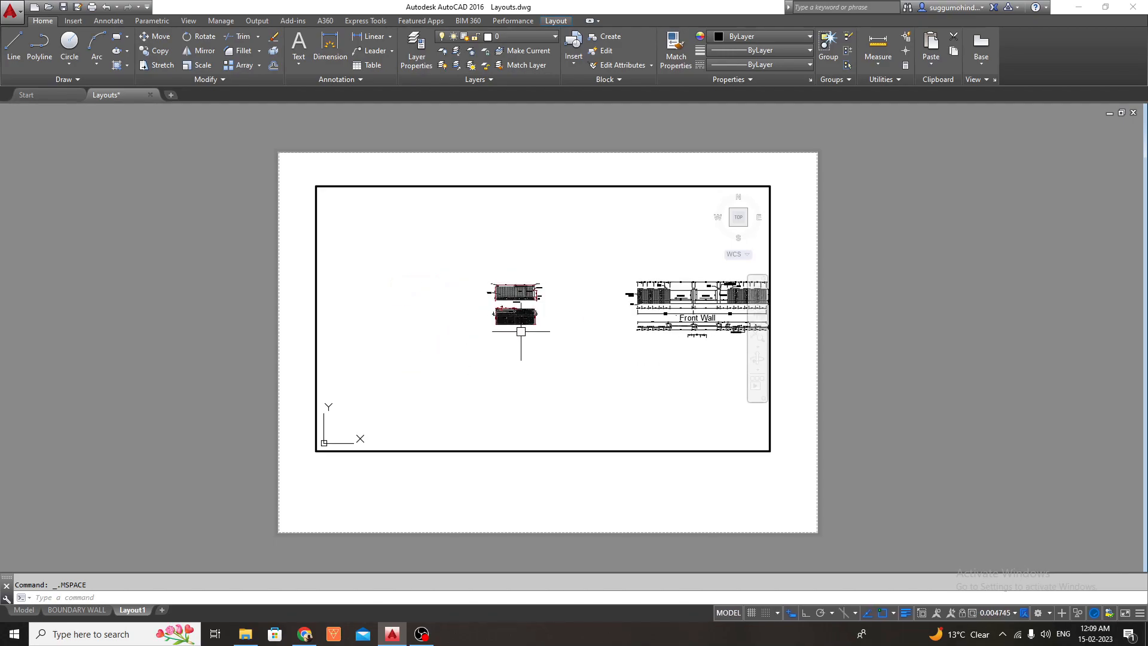
scroll(526, 299, up, 6)
scroll(516, 289, up, 2)
scroll(514, 293, down, 3)
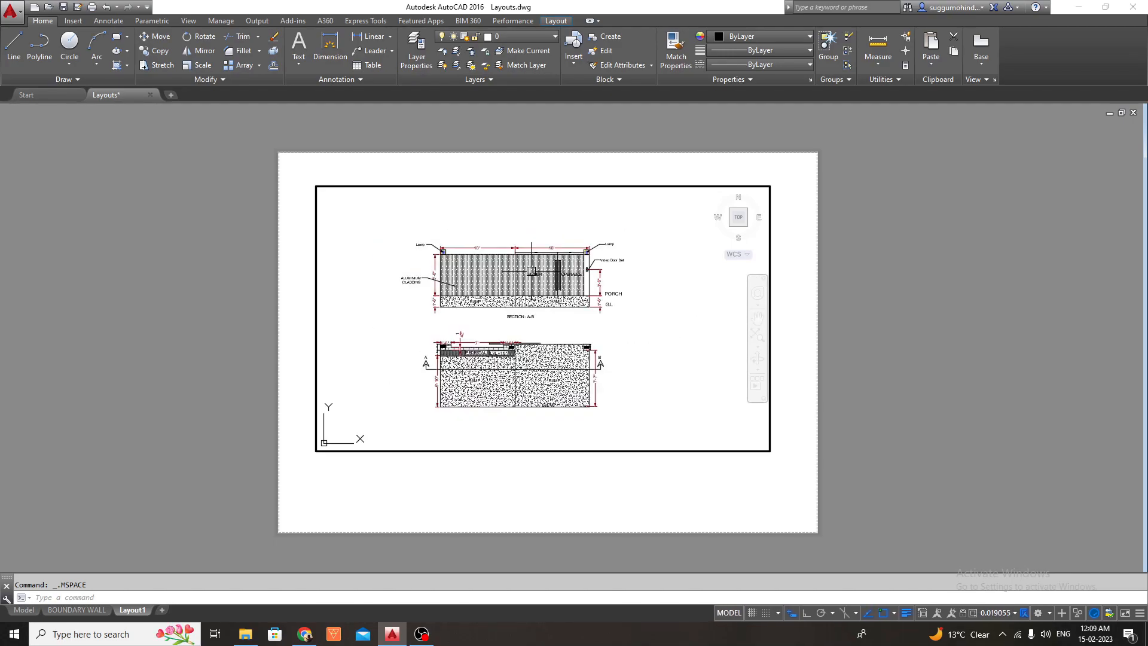
scroll(538, 311, up, 2)
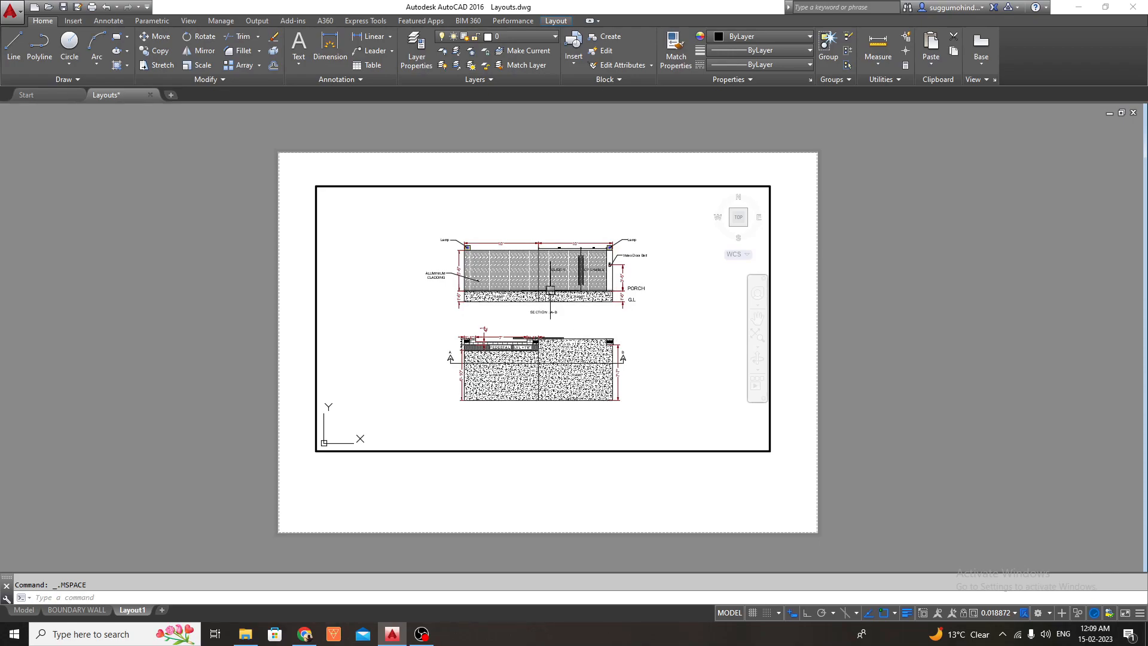
scroll(549, 317, up, 2)
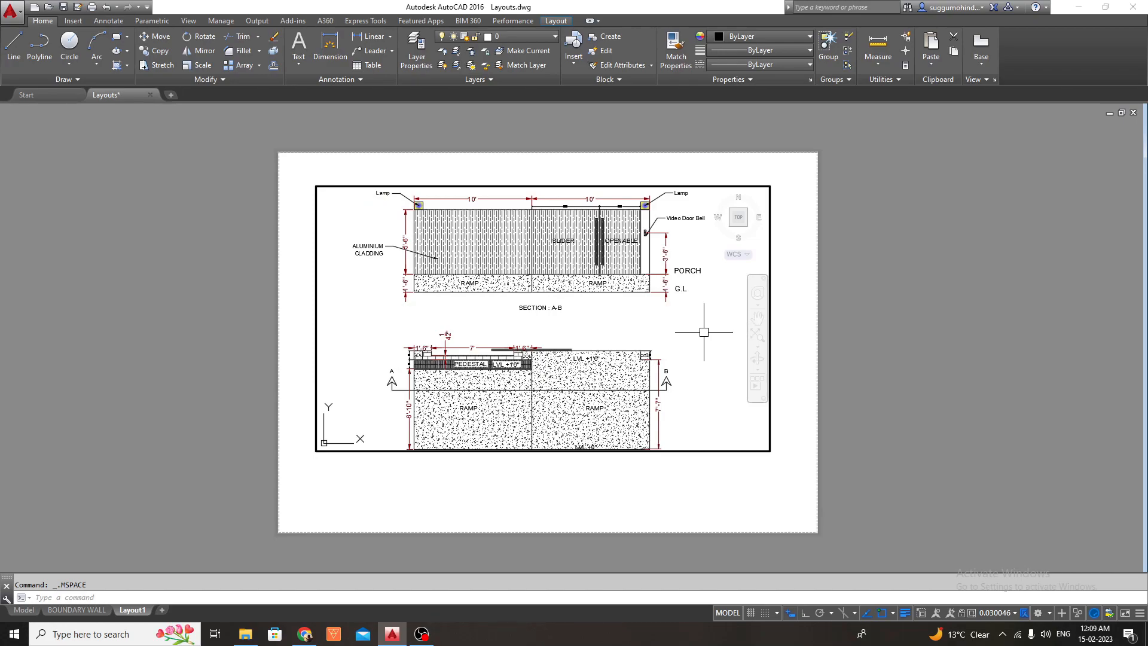
double_click(852, 290)
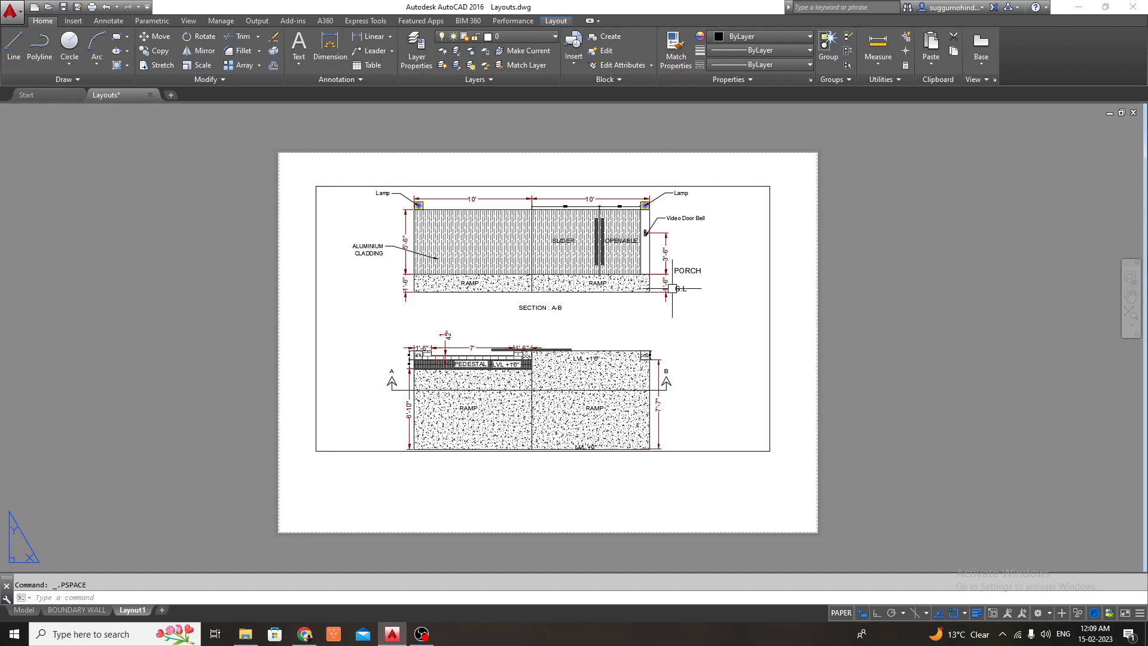
- Examine the whole Layout1 sheet with its rectangular viewport from paper space
scroll(673, 287, down, 3)
scroll(708, 290, up, 3)
scroll(645, 302, down, 1)
scroll(648, 304, up, 1)
scroll(648, 303, down, 1)
scroll(646, 311, up, 1)
scroll(641, 323, down, 1)
scroll(637, 329, up, 1)
scroll(637, 330, up, 1)
scroll(638, 329, down, 1)
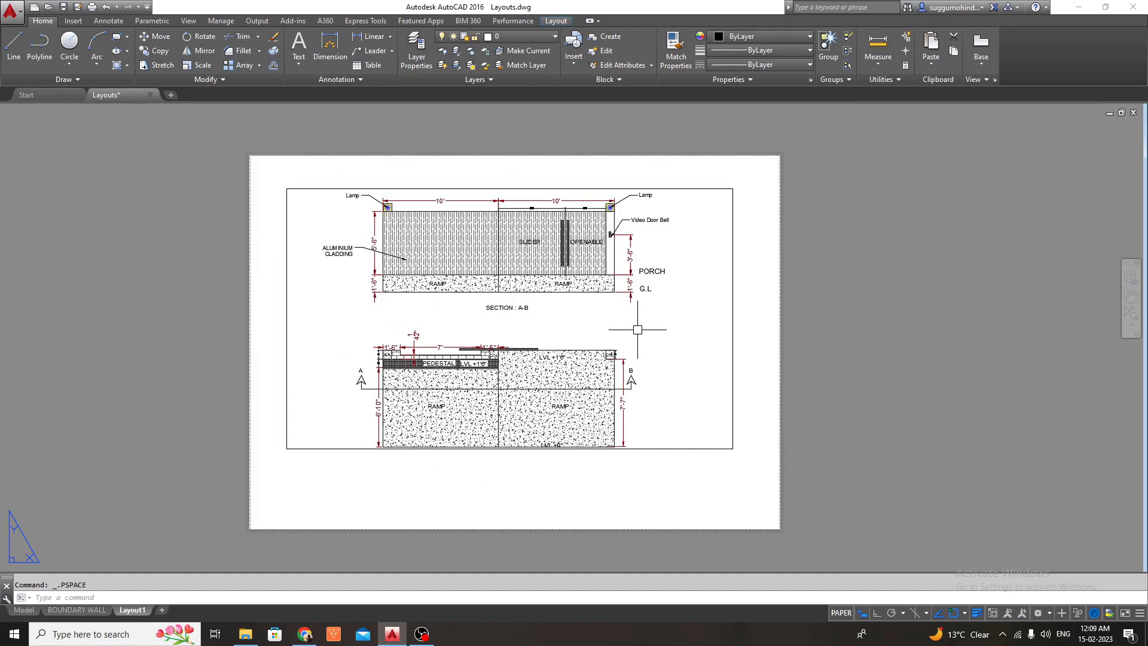
- Draw a circle and a rectangle on the sheet near the lower edge, and erase both shapes and the rectangular viewport
text(c)
key(Return)
click(671, 502)
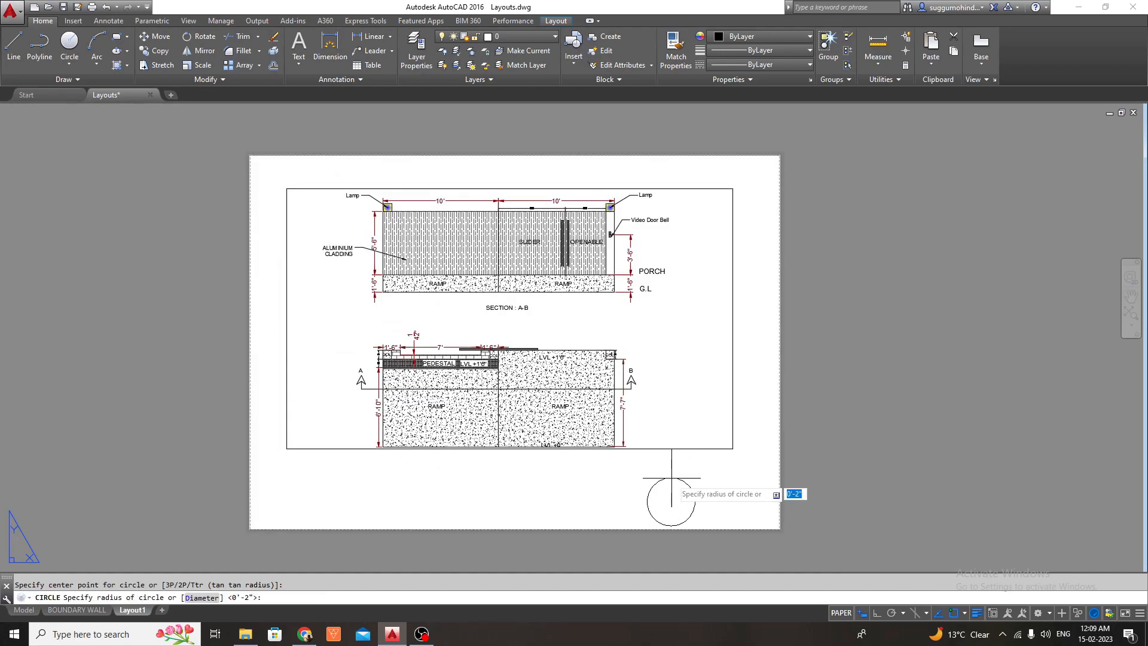
text(rec)
key(Return)
click(754, 482)
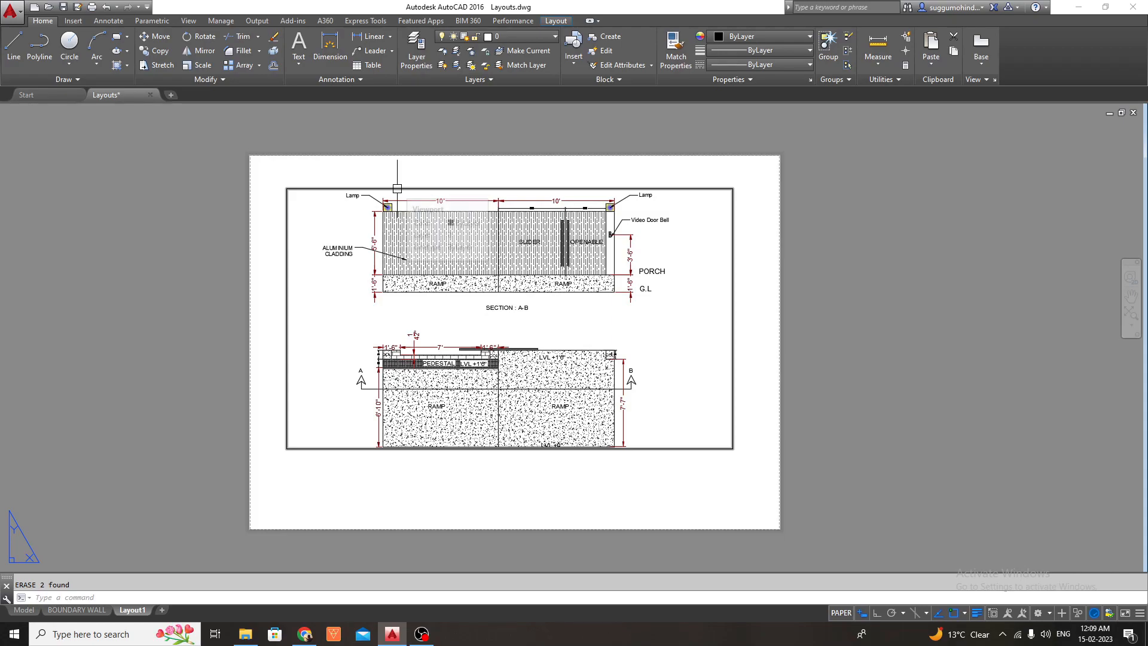
click(395, 186)
key(Delete)
- Create an irregular seven-sided polygonal viewport covering the left and middle of the empty Layout1 sheet
click(80, 66)
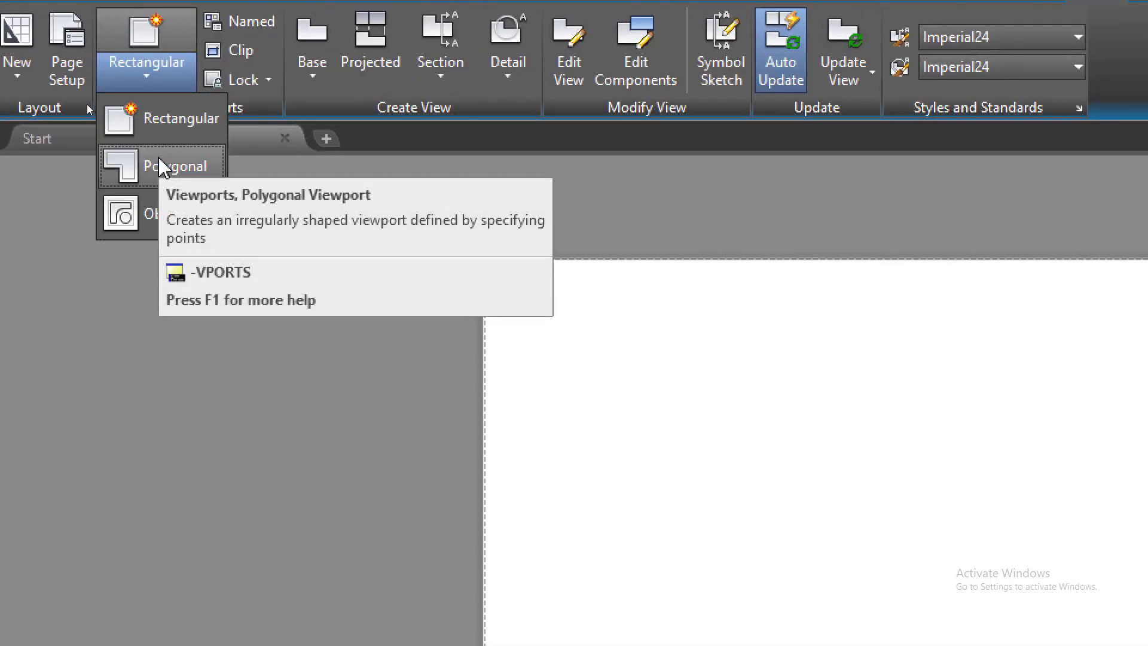
click(160, 167)
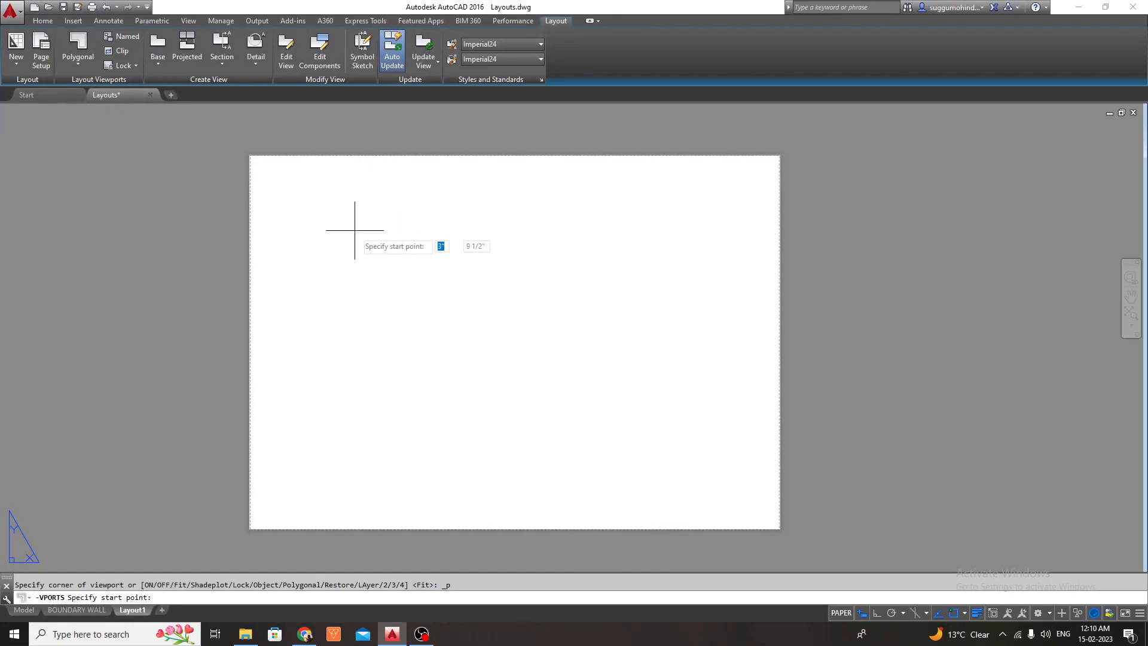
click(708, 414)
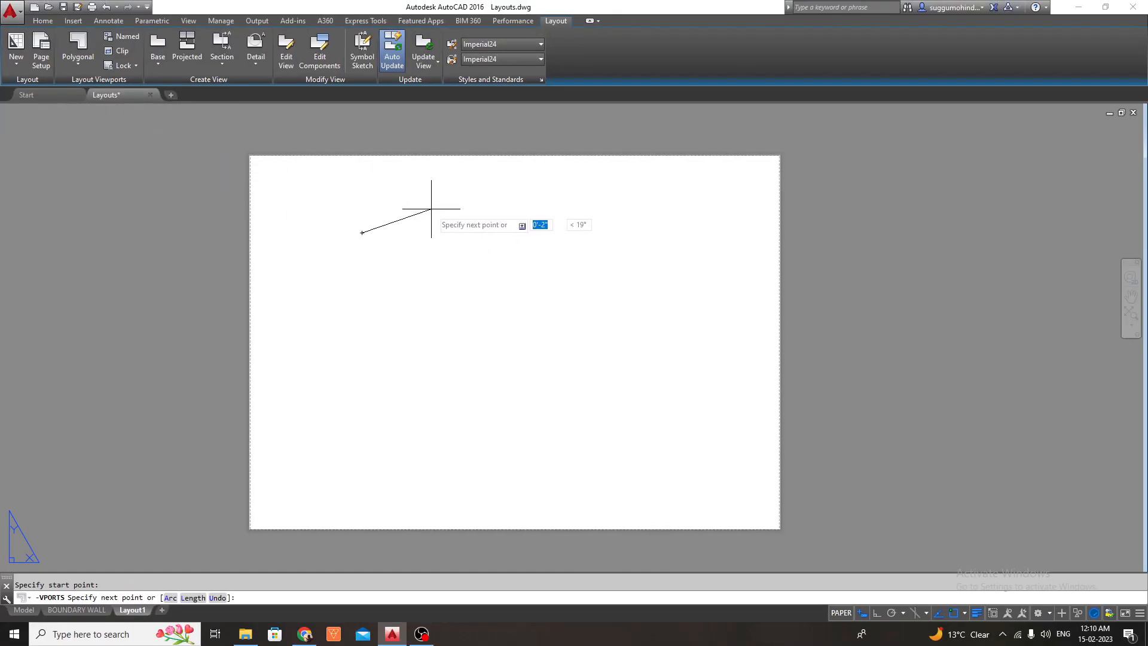
click(540, 307)
click(641, 357)
click(546, 442)
click(344, 452)
click(306, 315)
click(361, 232)
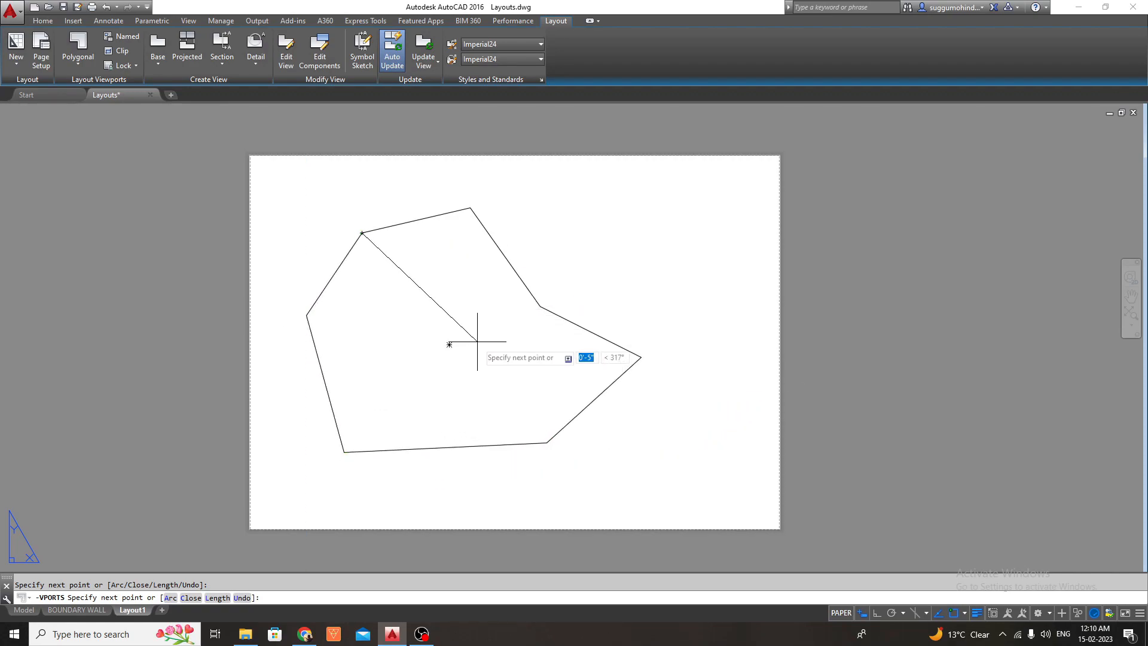
key(Return)
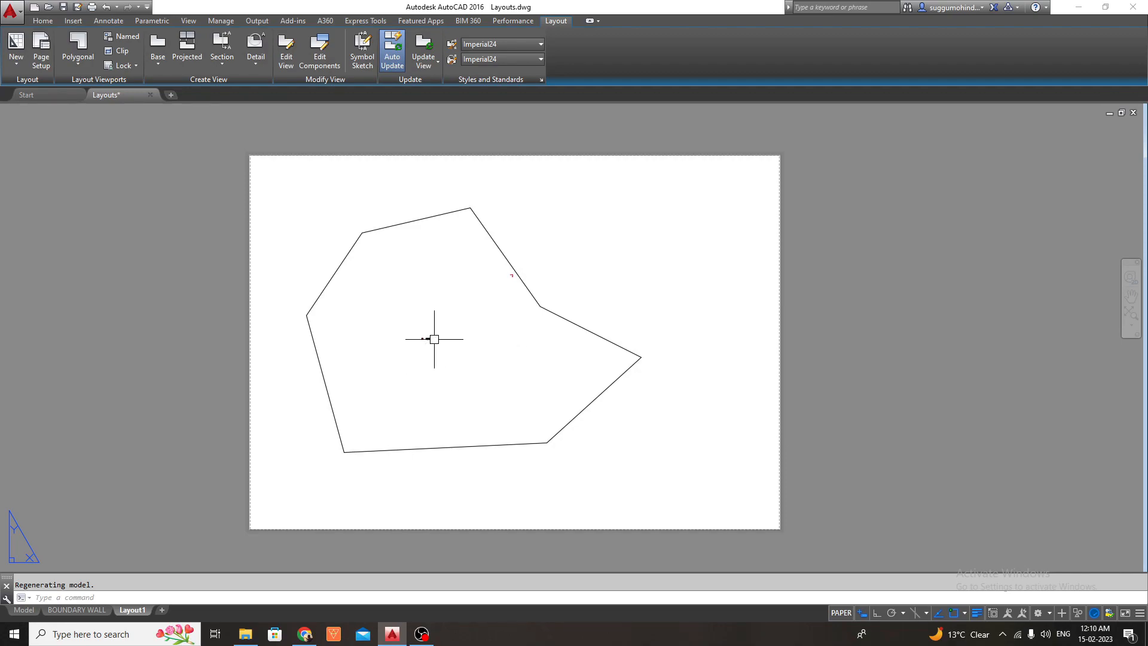
- Activate the polygonal viewport and zoom its view to frame the SECTION : A-B elevation and the plan below it
double_click(450, 307)
scroll(452, 342, up, 6)
middle_drag(464, 369, 440, 349)
- Draw a circle to the right of the plan, inside the active polygonal viewport
text(c)
key(Return)
click(528, 384)
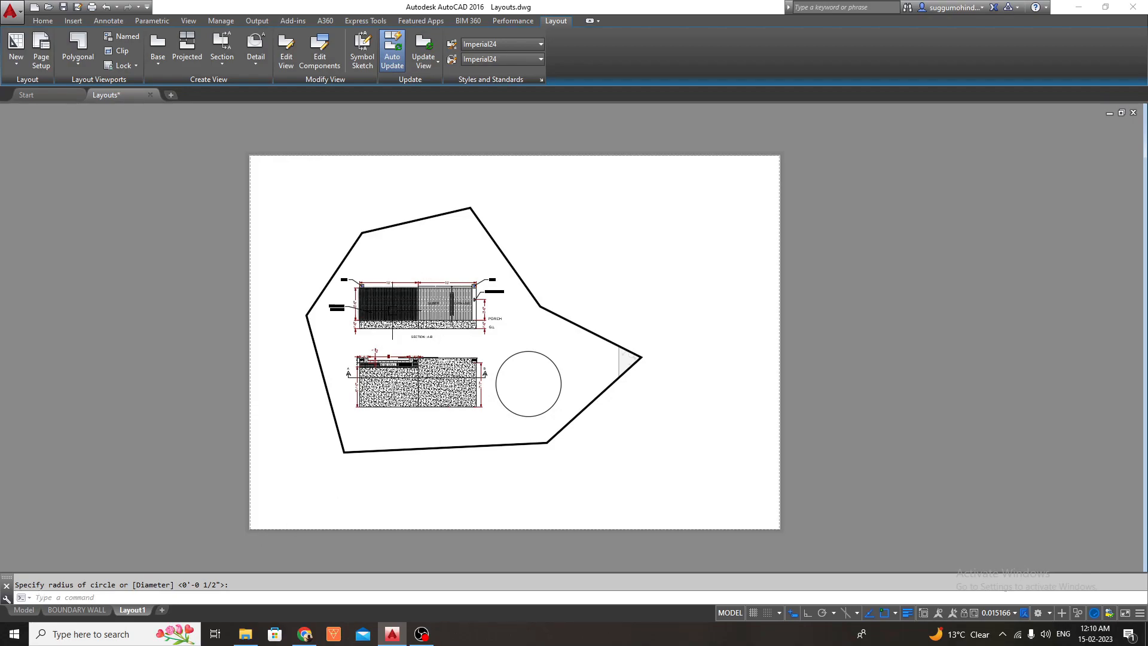
- Compare how the circle beside the plan appears in model space and in the polygonal viewport on Layout1
click(27, 609)
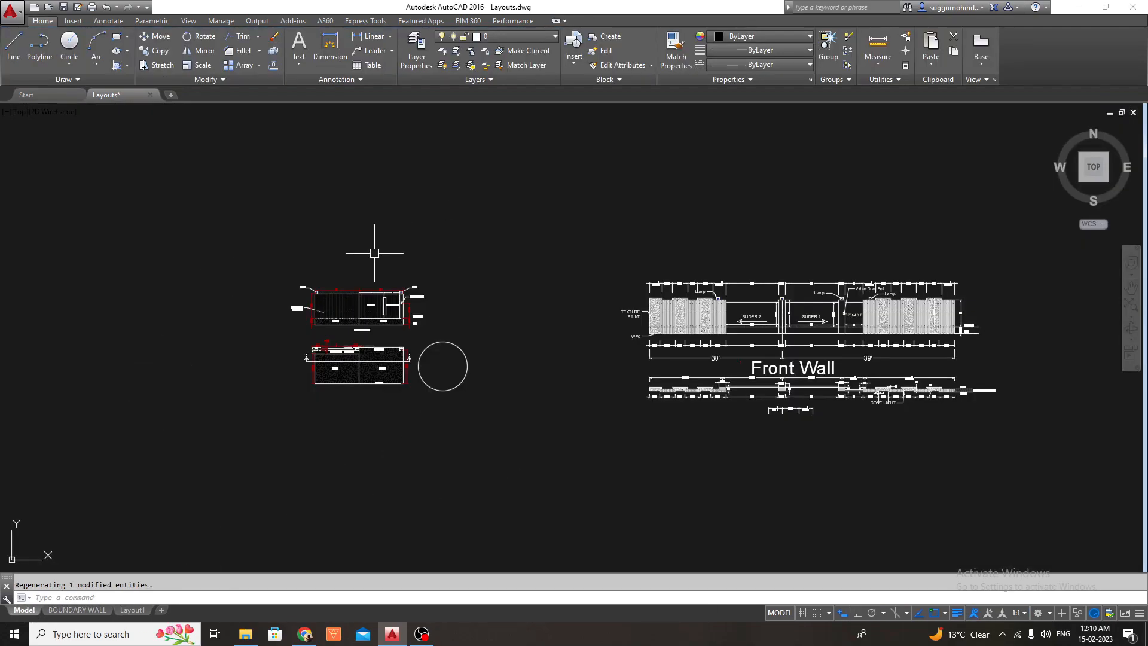
click(132, 610)
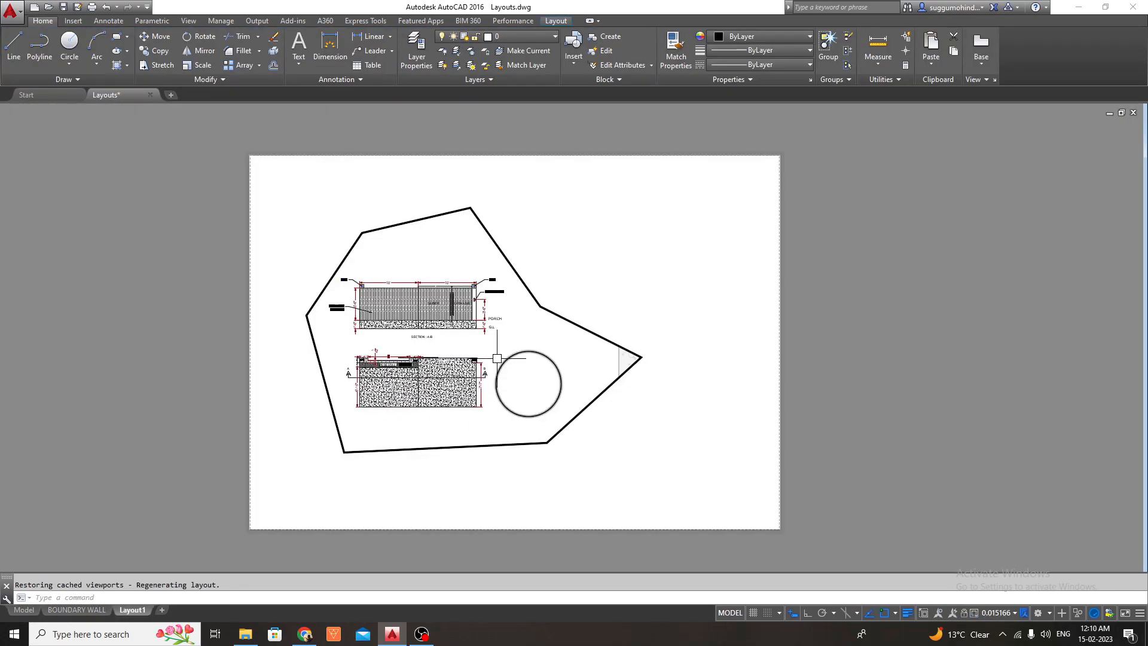
click(531, 338)
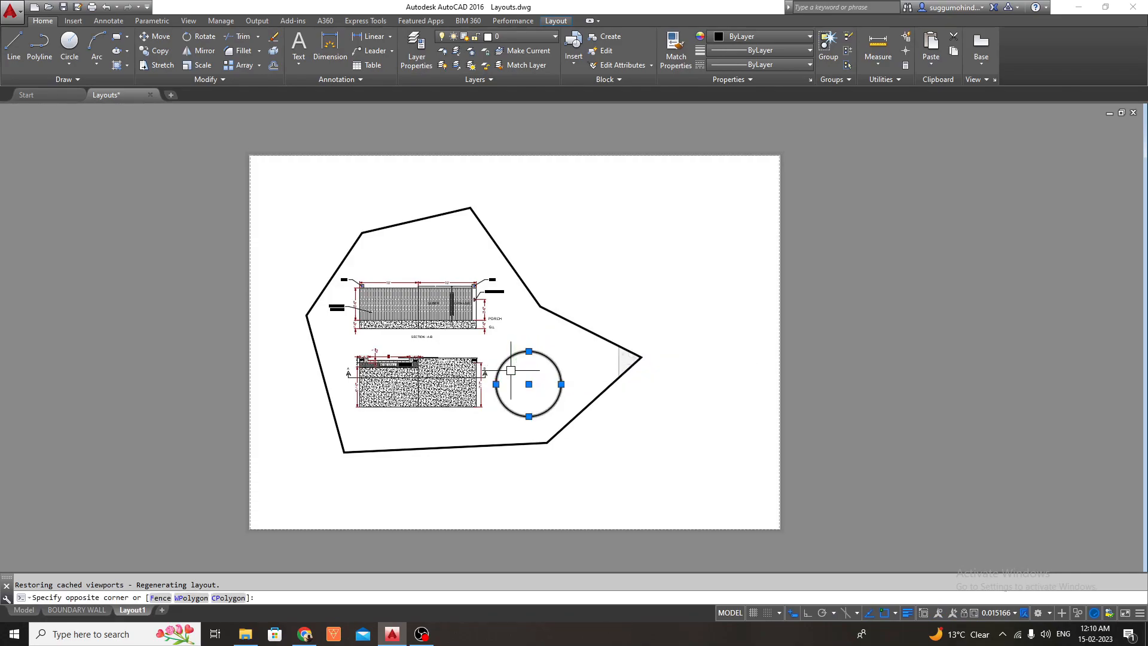
click(510, 387)
click(25, 610)
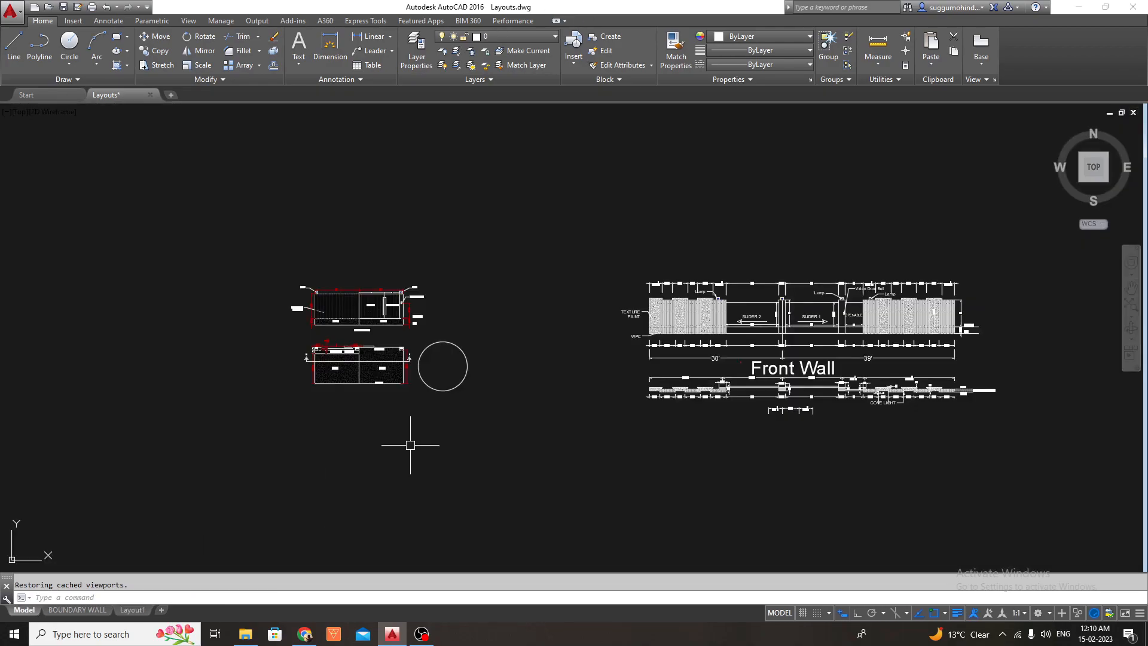
scroll(441, 358, up, 4)
middle_drag(406, 360, 463, 357)
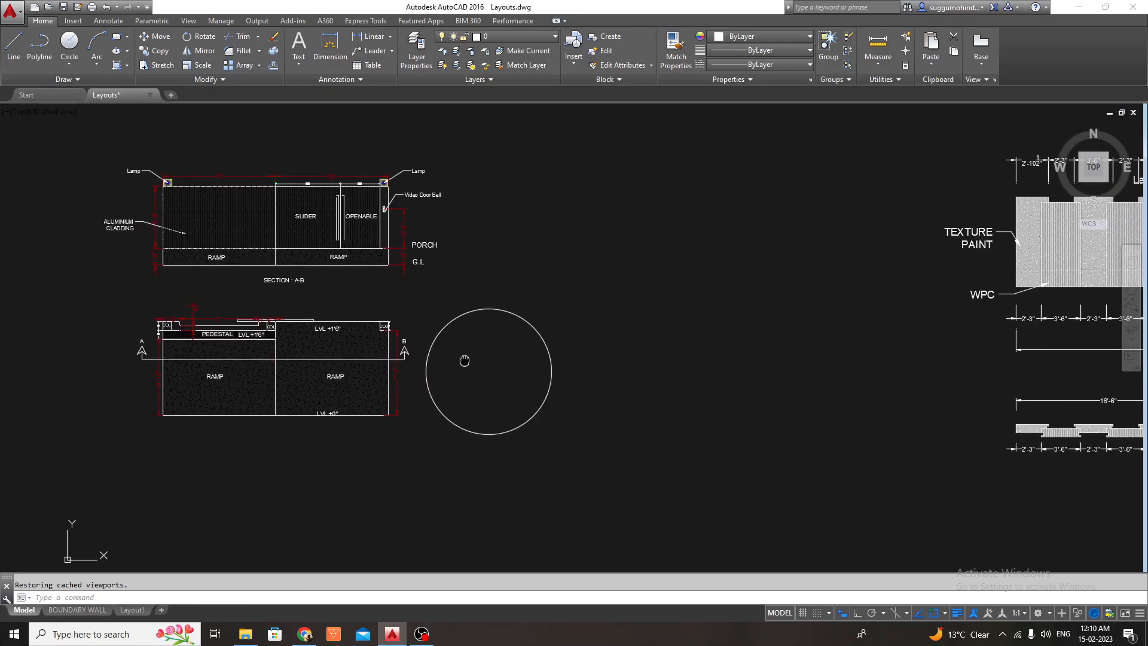
click(132, 609)
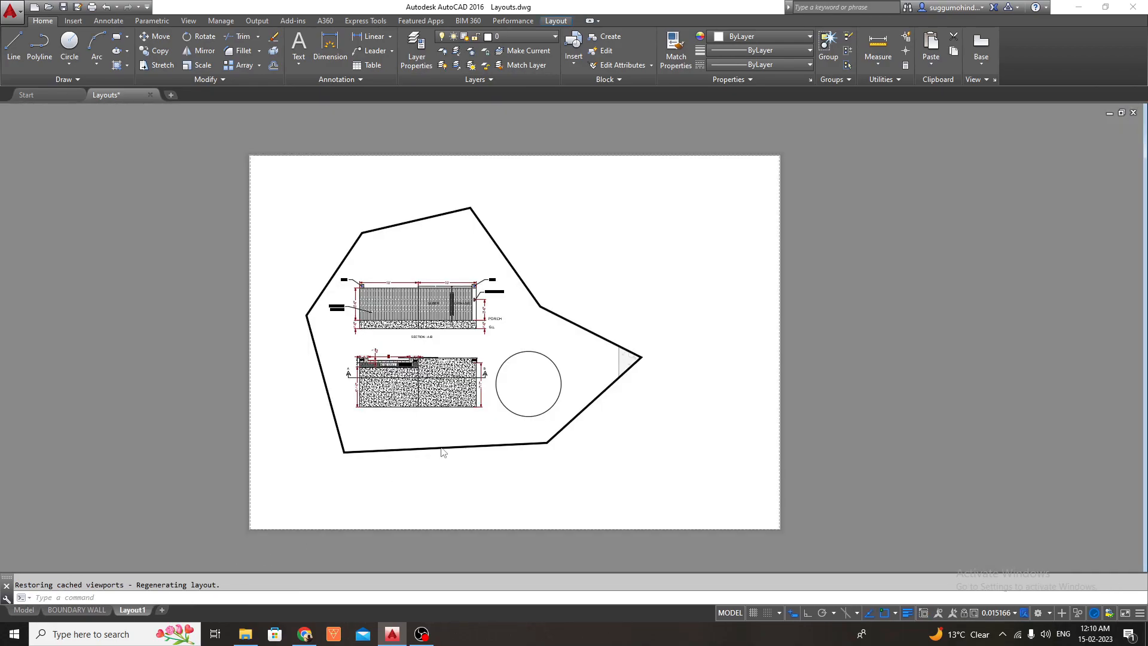
- Return to paper space and draw a circle of about 1 1/2" radius to the right of the viewport and a larger circle above it
double_click(642, 250)
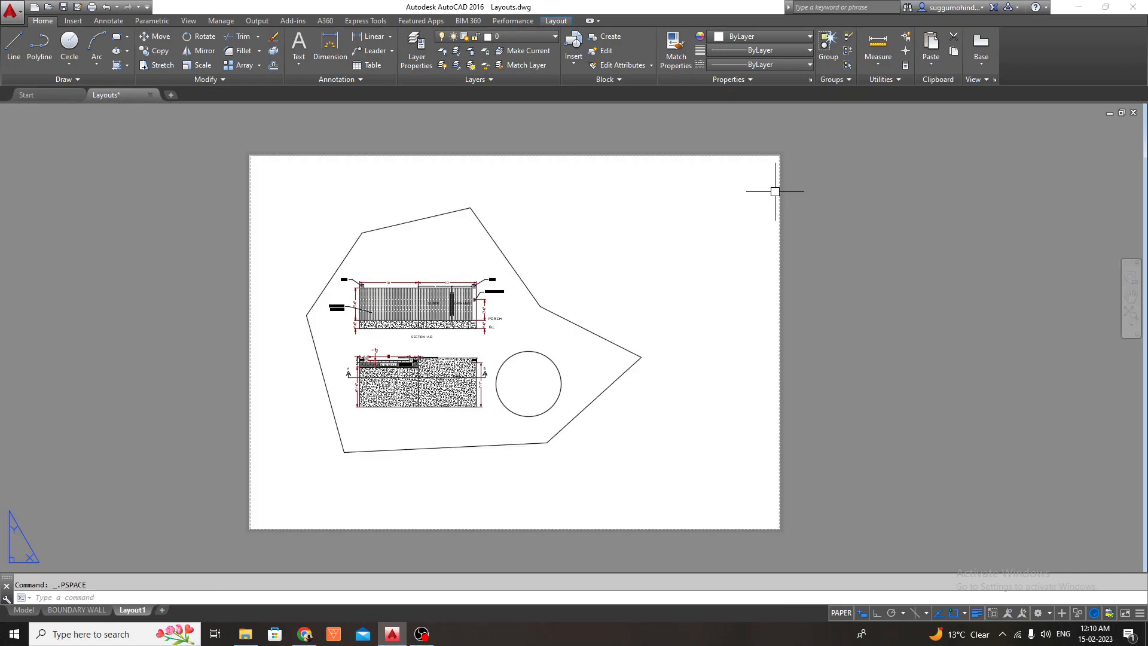
scroll(657, 276, up, 2)
scroll(582, 273, down, 2)
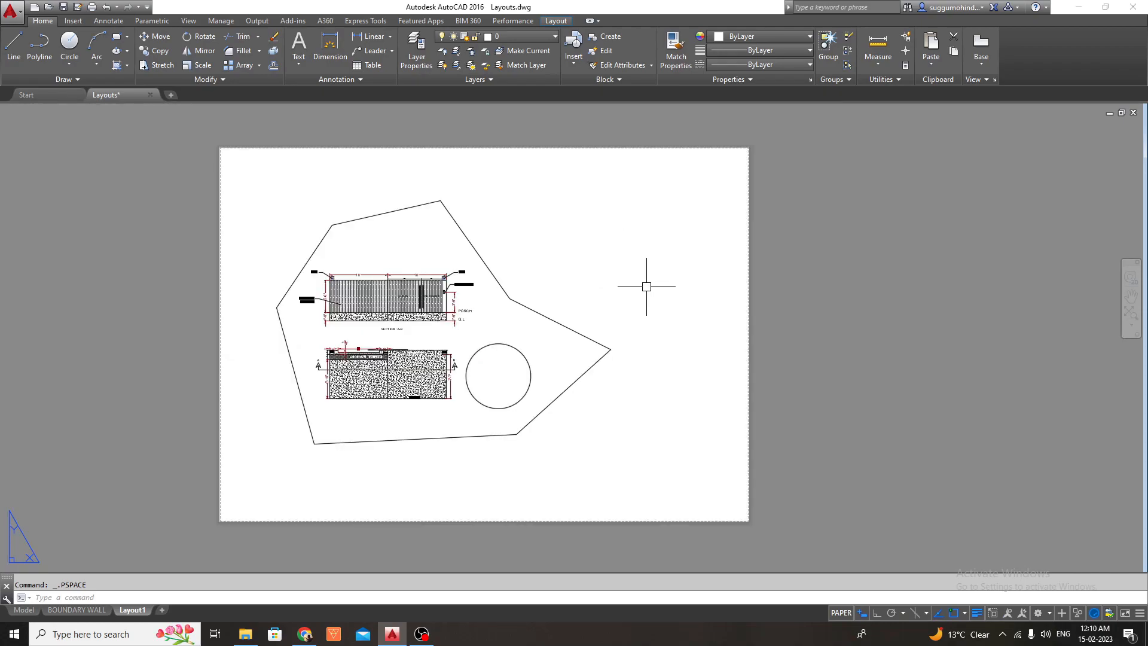
text(c)
key(Return)
click(659, 414)
click(658, 366)
key(Return)
click(660, 270)
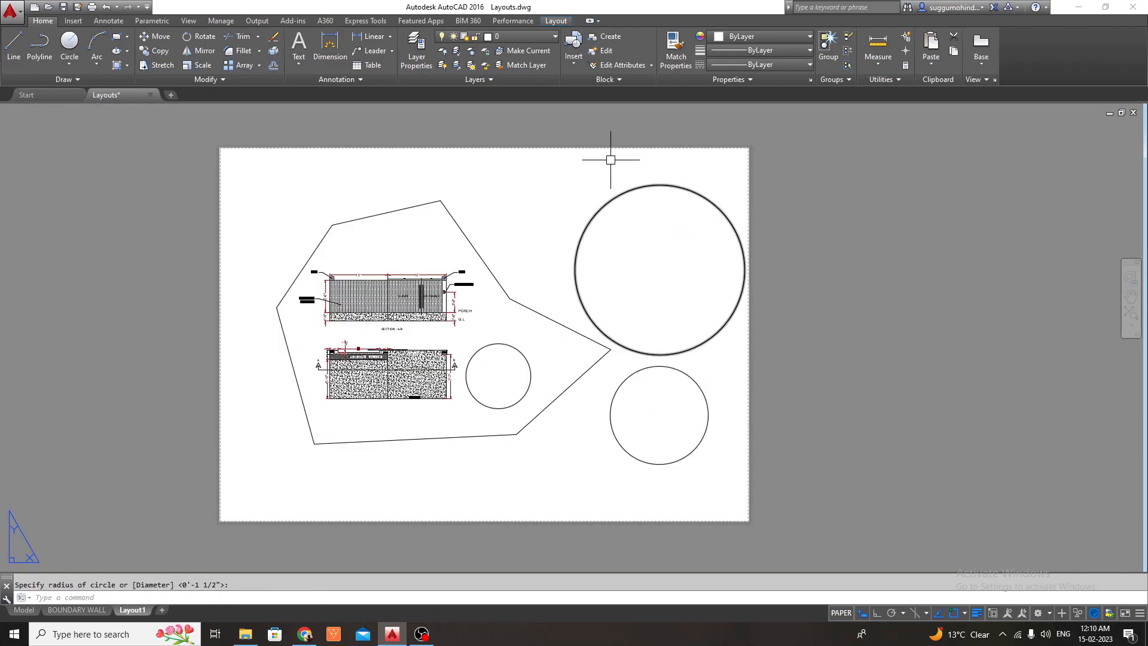
- Erase the polygonal viewport and the two paper-space circles beside it from the Layout1 sheet
click(24, 610)
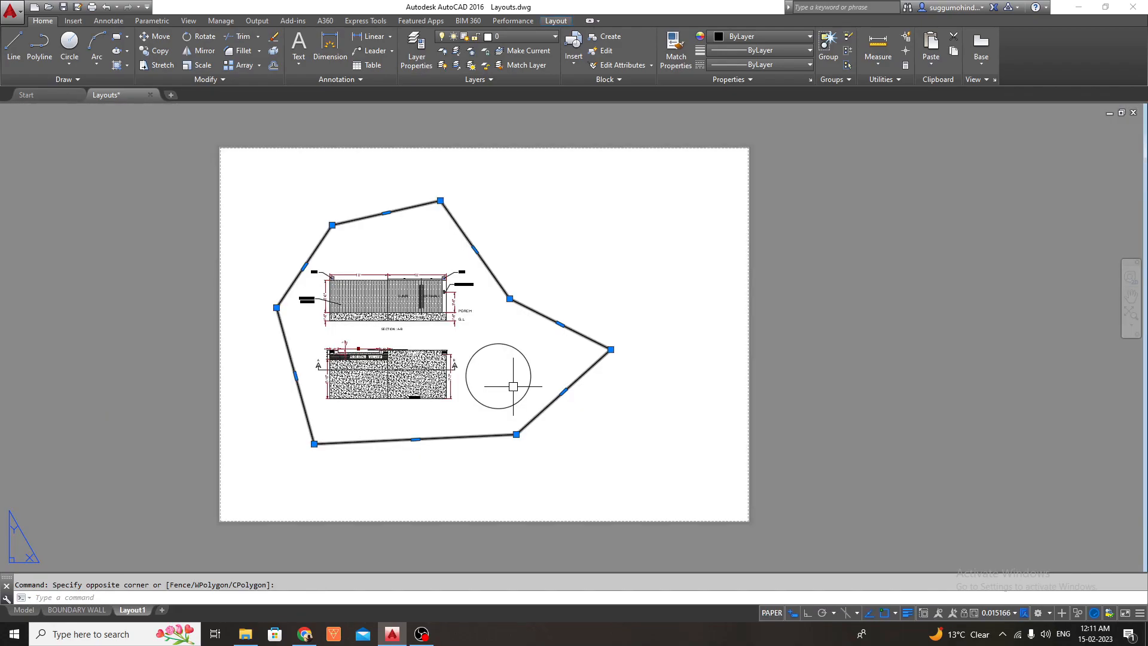
key(Delete)
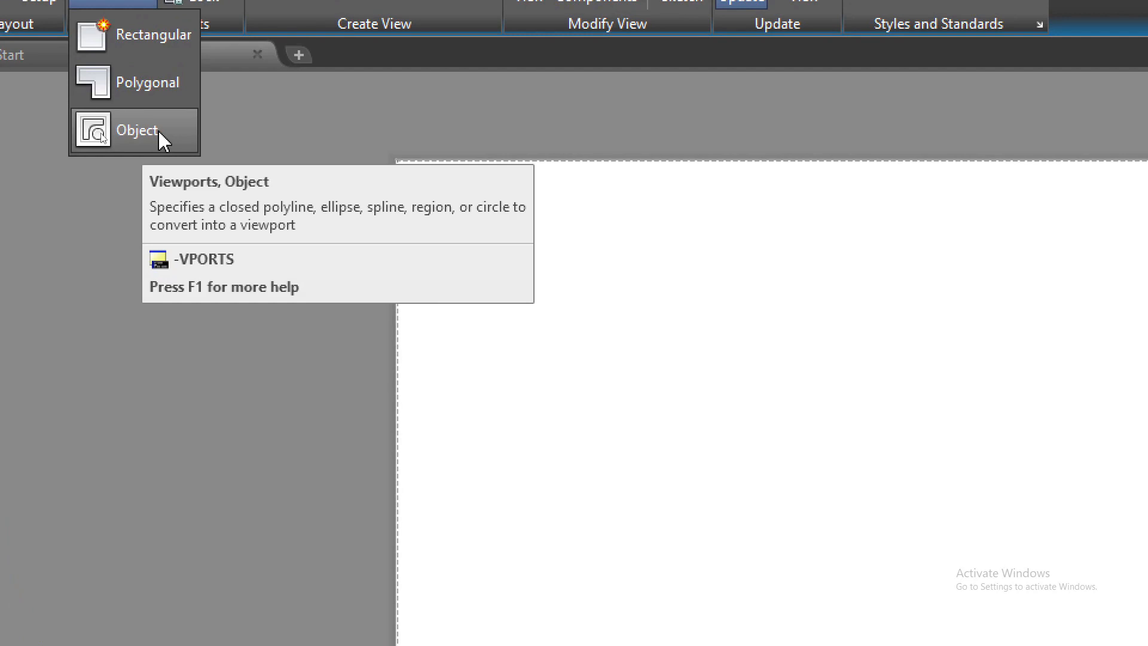
key(Escape)
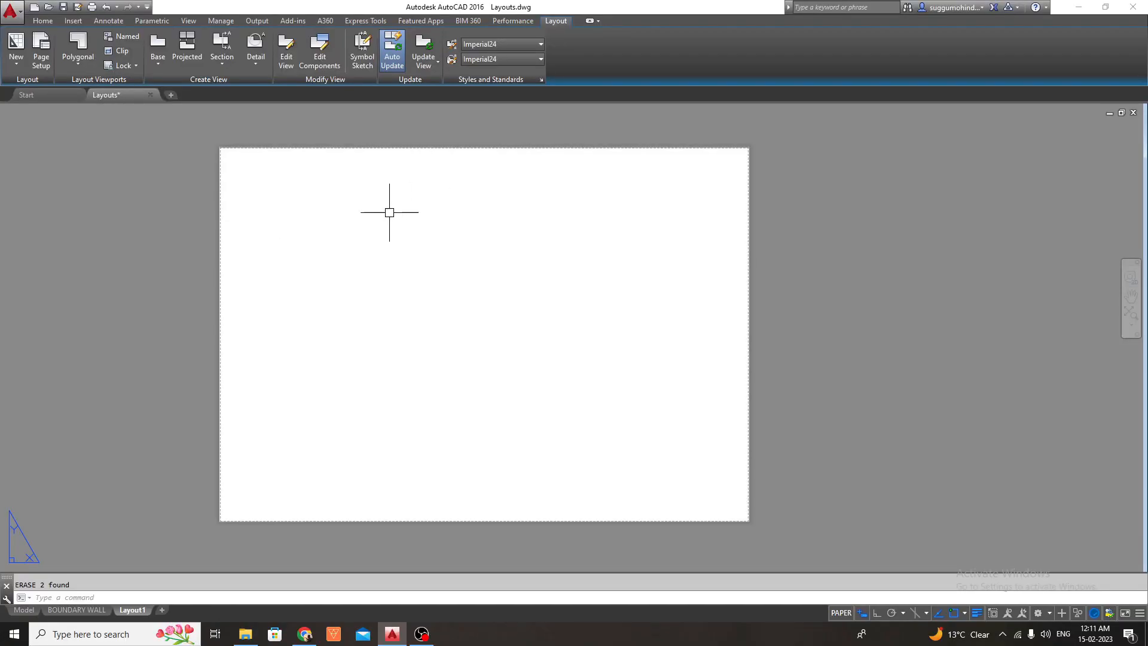
- Draw a circle in paper space near the upper-left corner of the empty Layout1 sheet
text(c)
key(Return)
click(302, 261)
click(323, 194)
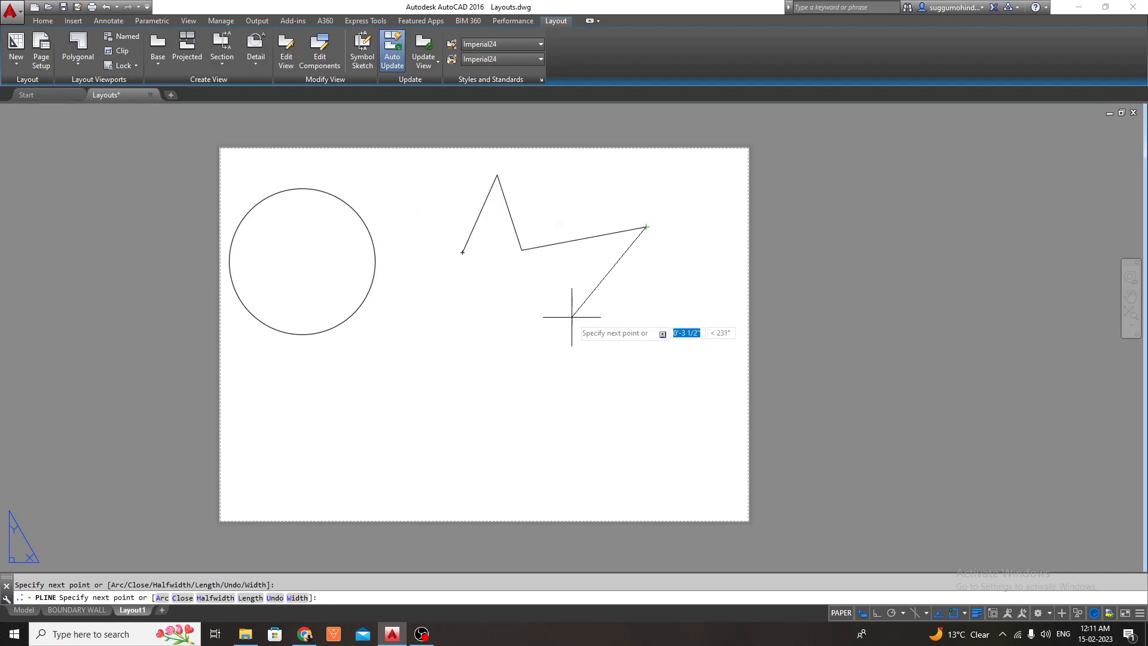
- Draw a closed five-pointed star polyline to the right of the circle on the sheet
click(565, 300)
click(620, 404)
click(526, 332)
click(443, 421)
click(476, 328)
click(396, 231)
click(463, 252)
key(Escape)
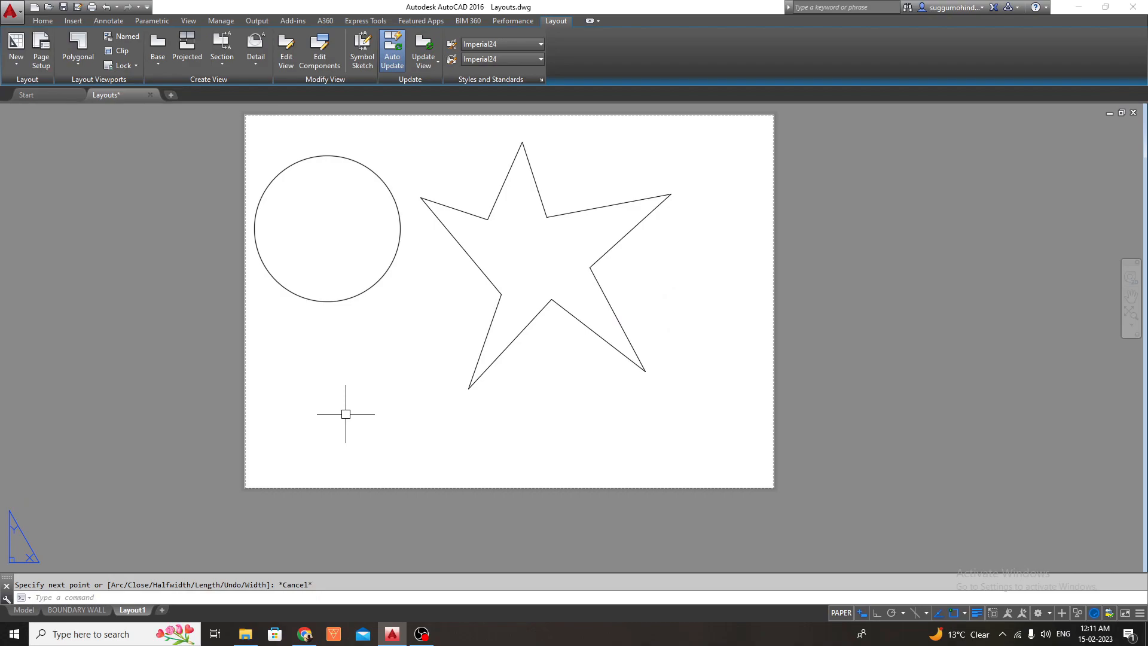
- Draw a regular eight-sided polygon below the circle, with Ortho mode turned on for its radius
text(pol)
key(Return)
key(Return)
click(346, 414)
key(Return)
key(F8)
click(387, 341)
scroll(505, 325, down, 2)
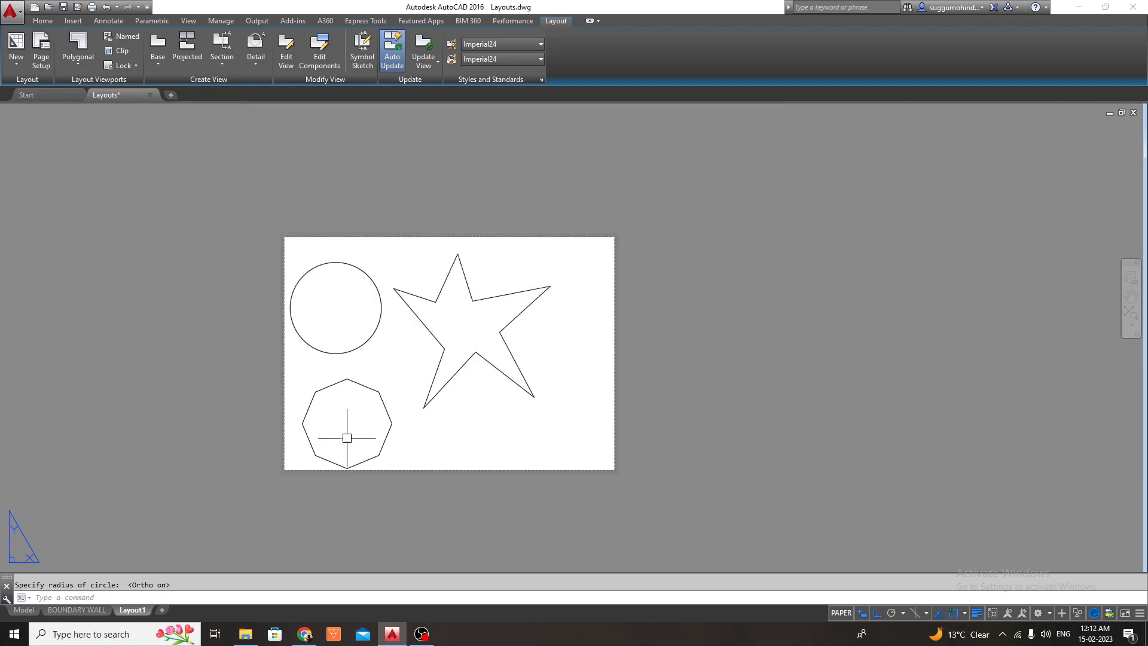
scroll(411, 416, up, 2)
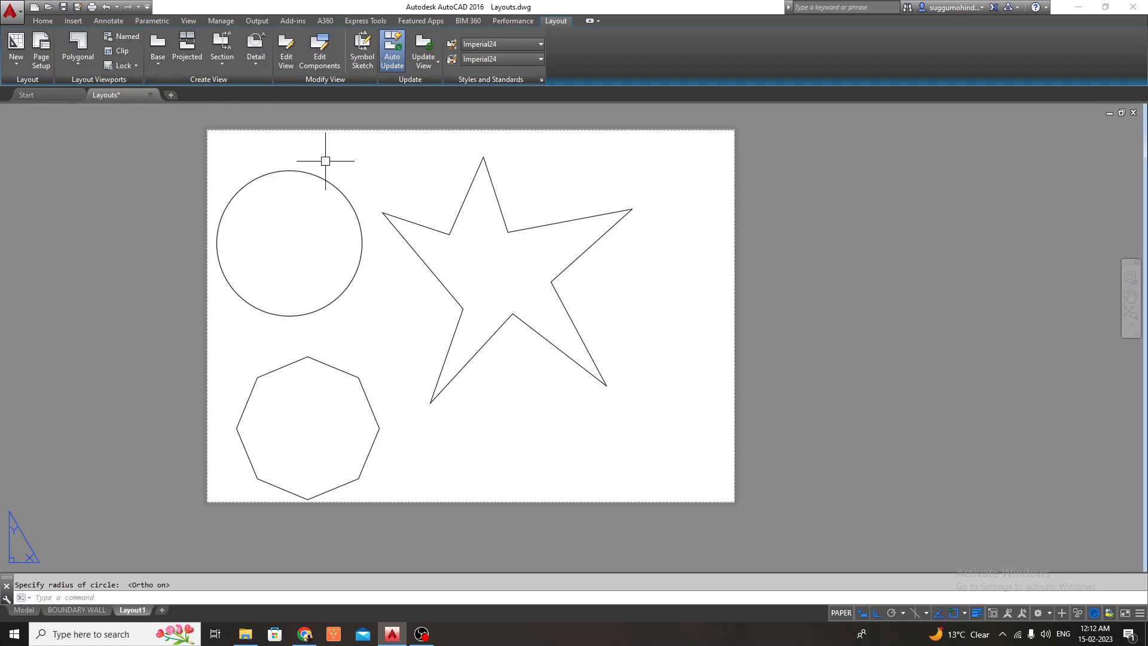
- Convert the circle and the octagon on the sheet into object-based viewports
click(81, 63)
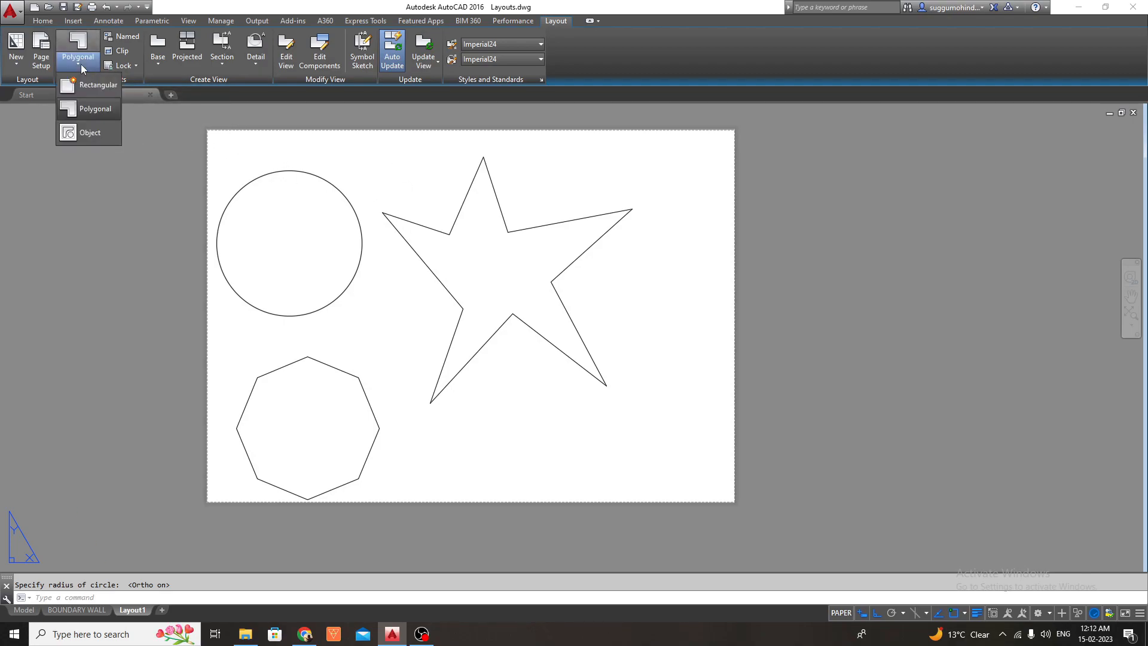
click(87, 132)
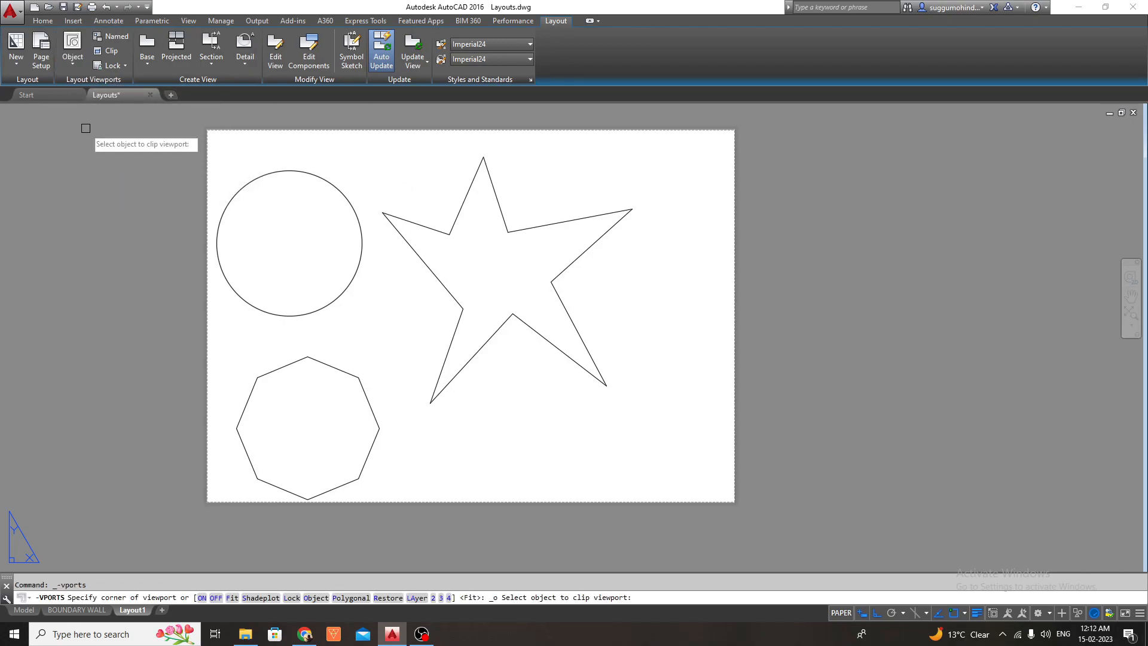
click(270, 174)
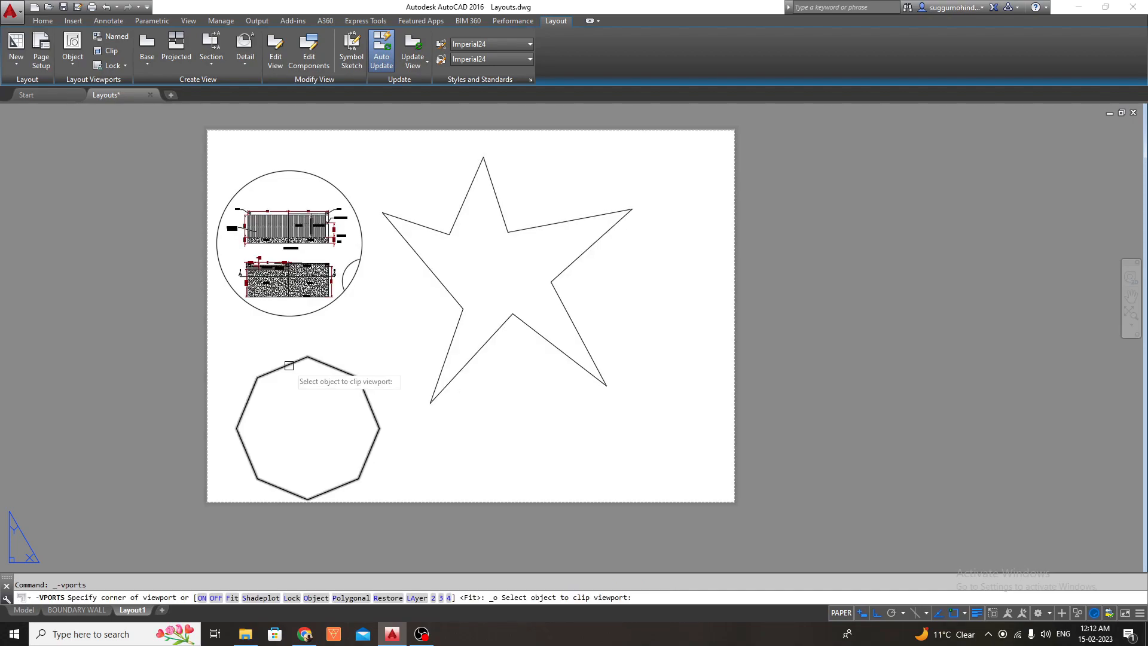
click(289, 365)
- Activate the octagonal viewport, frame the section and the plan below it, and return to paper space
double_click(310, 431)
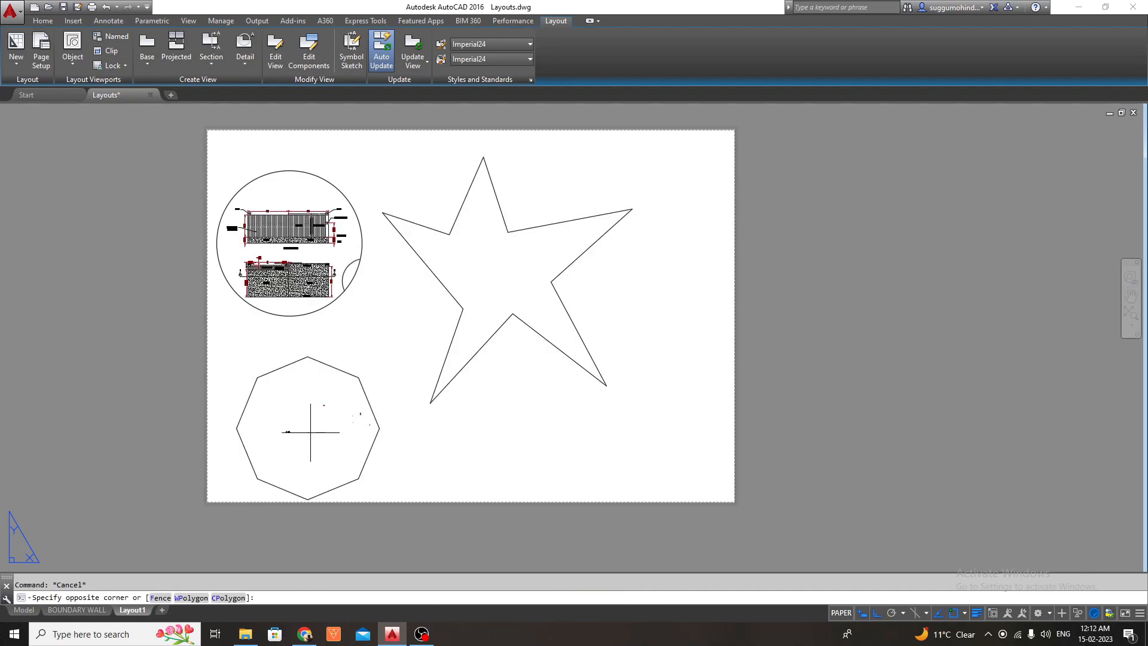
scroll(281, 437, up, 15)
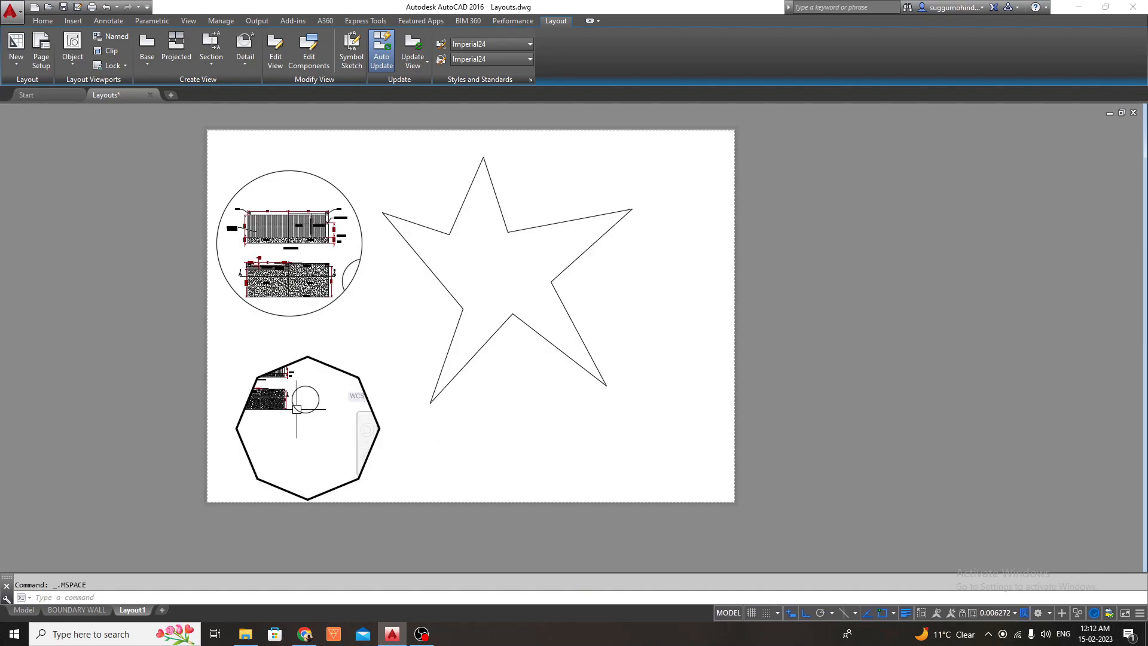
middle_drag(302, 446, 311, 441)
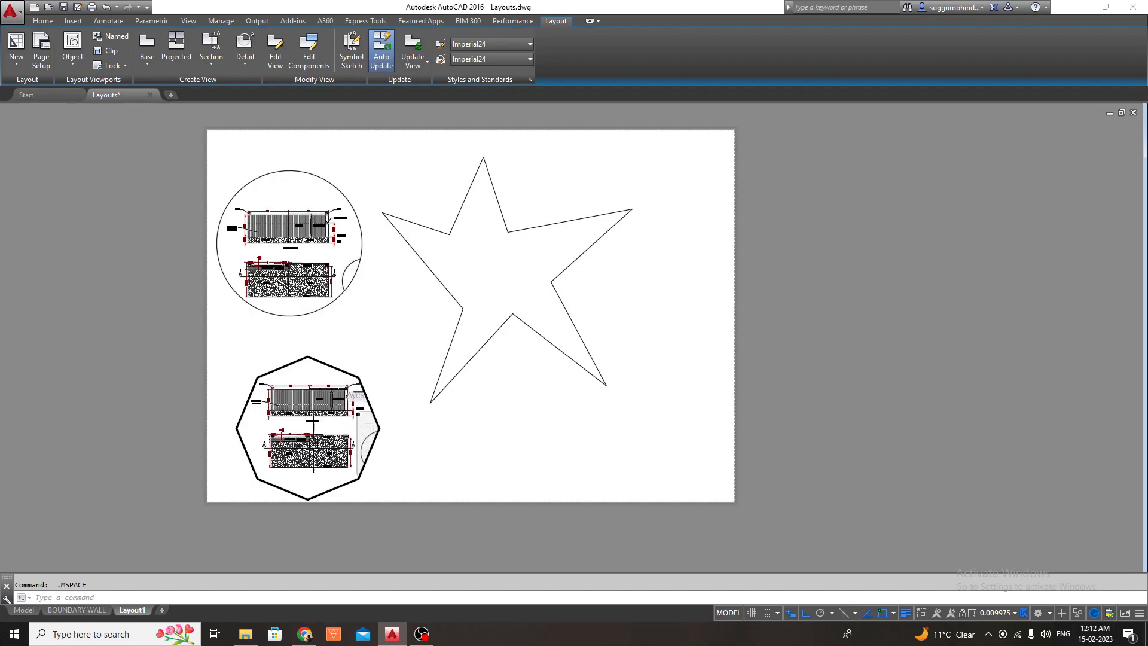
double_click(397, 389)
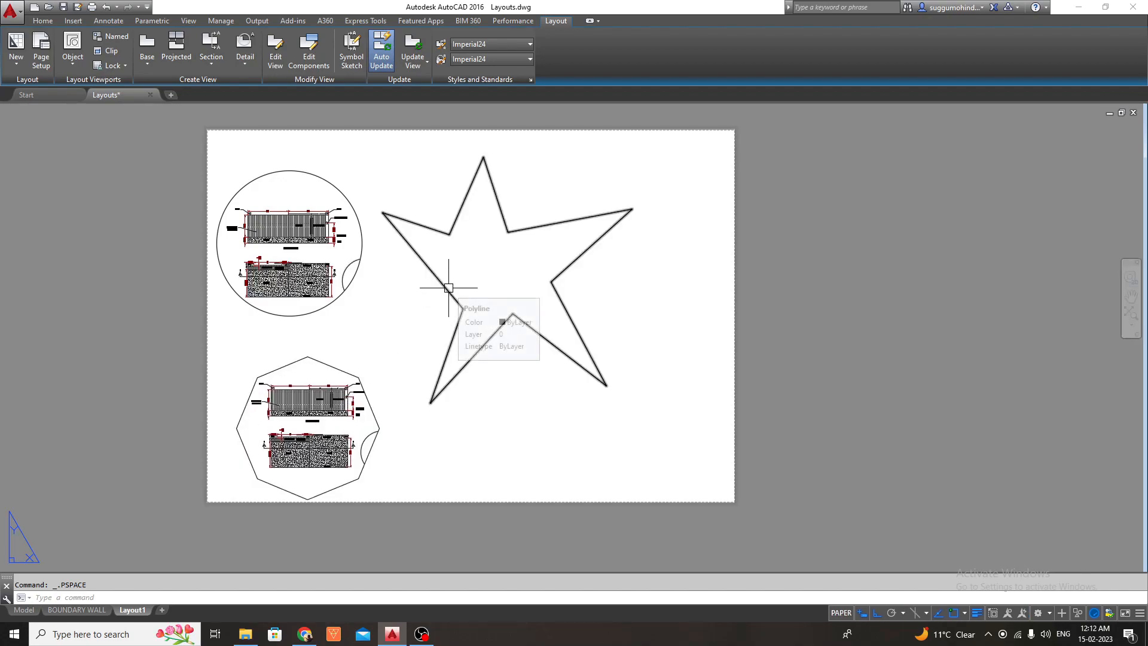
- Erase the star polyline and the circular and octagonal viewports from the layout sheet
key(ctrl+y)
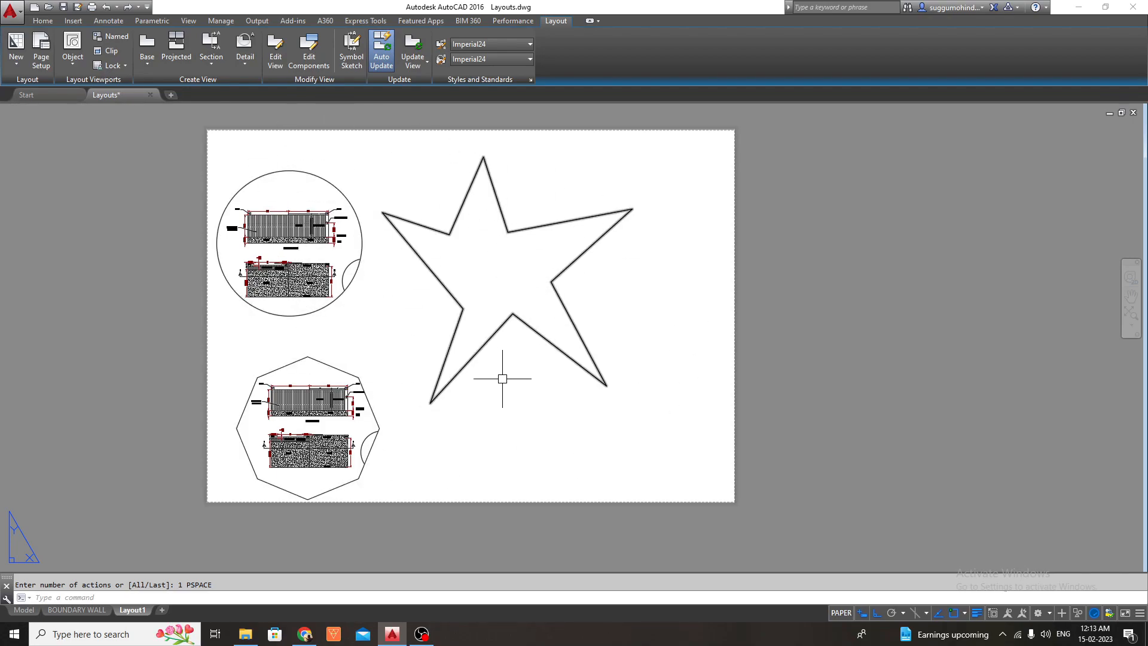
click(530, 421)
click(363, 157)
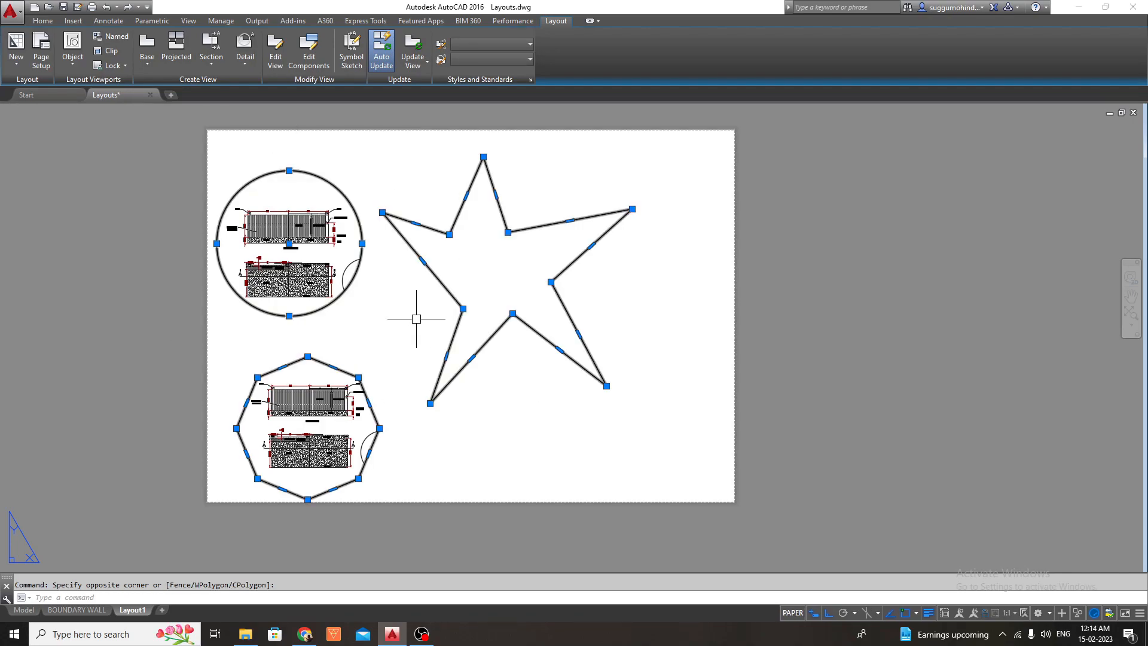
key(Delete)
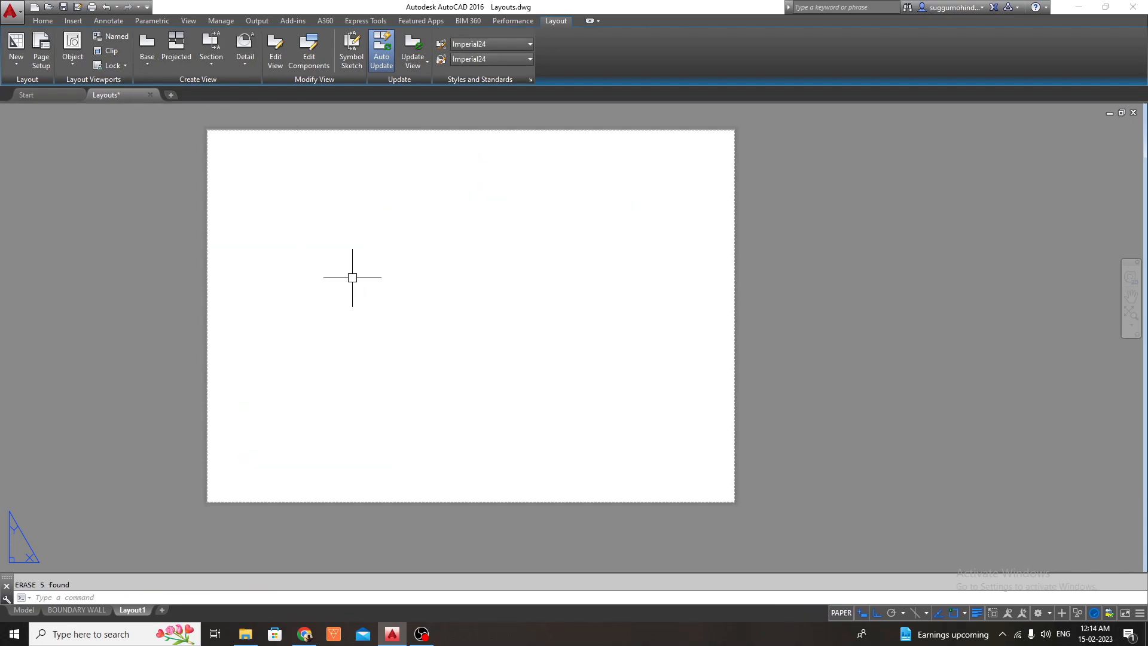
scroll(407, 287, up, 2)
scroll(521, 299, down, 2)
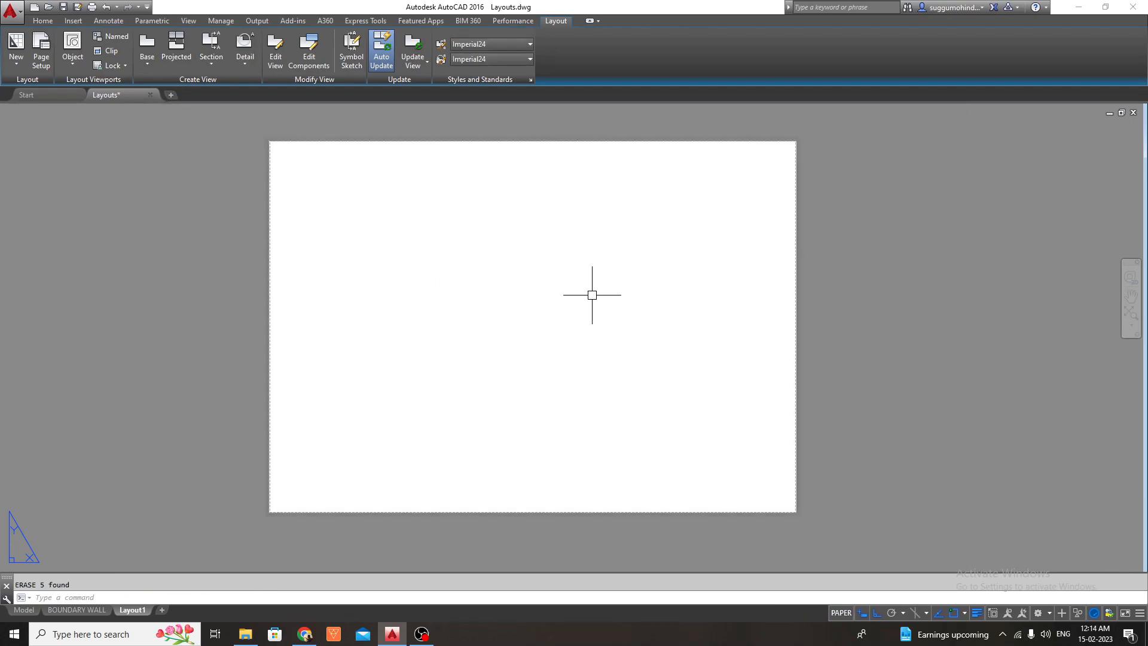
- Create a rectangular viewport that spans almost the whole printable area, just inside the sheet's dashed margin
click(80, 66)
click(84, 84)
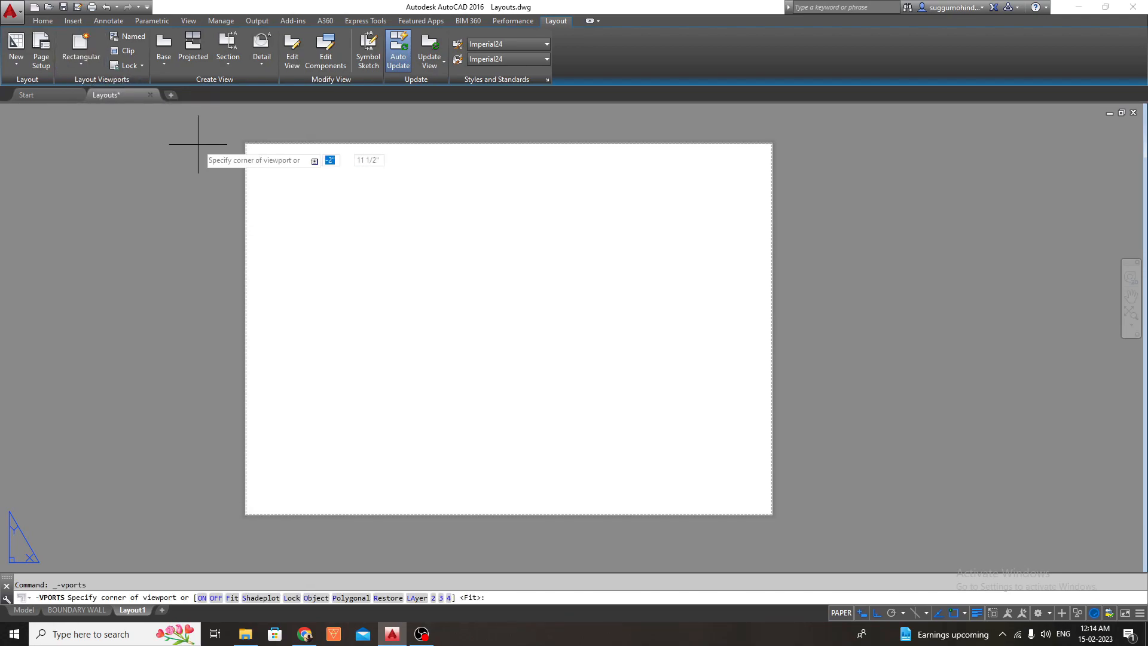
scroll(251, 157, up, 3)
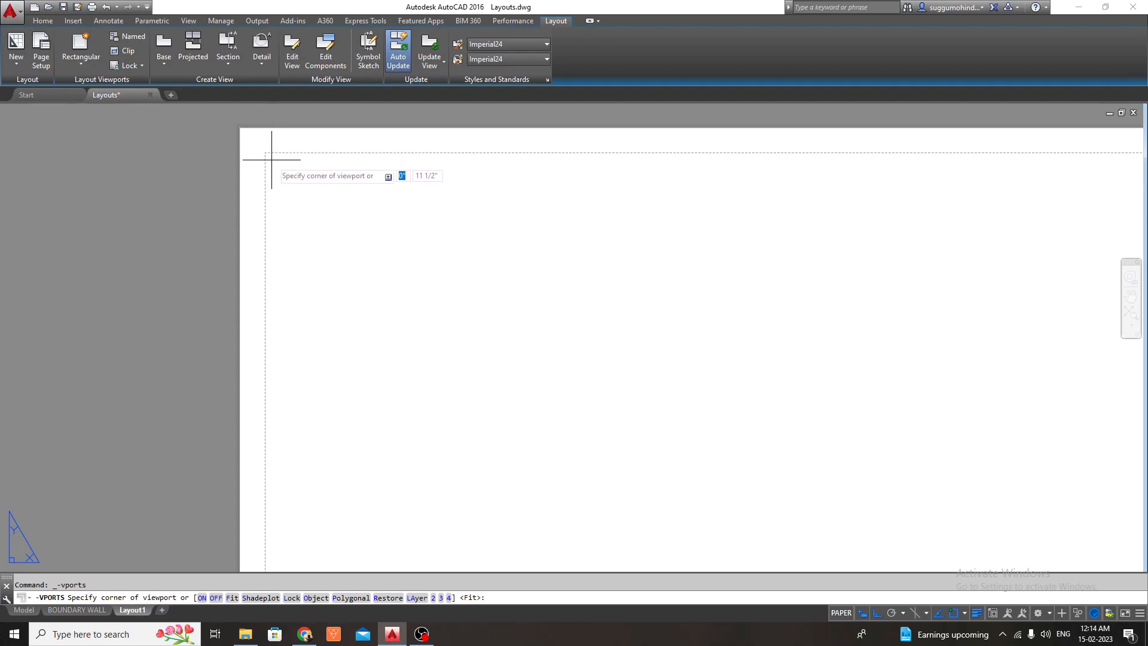
scroll(272, 160, up, 1)
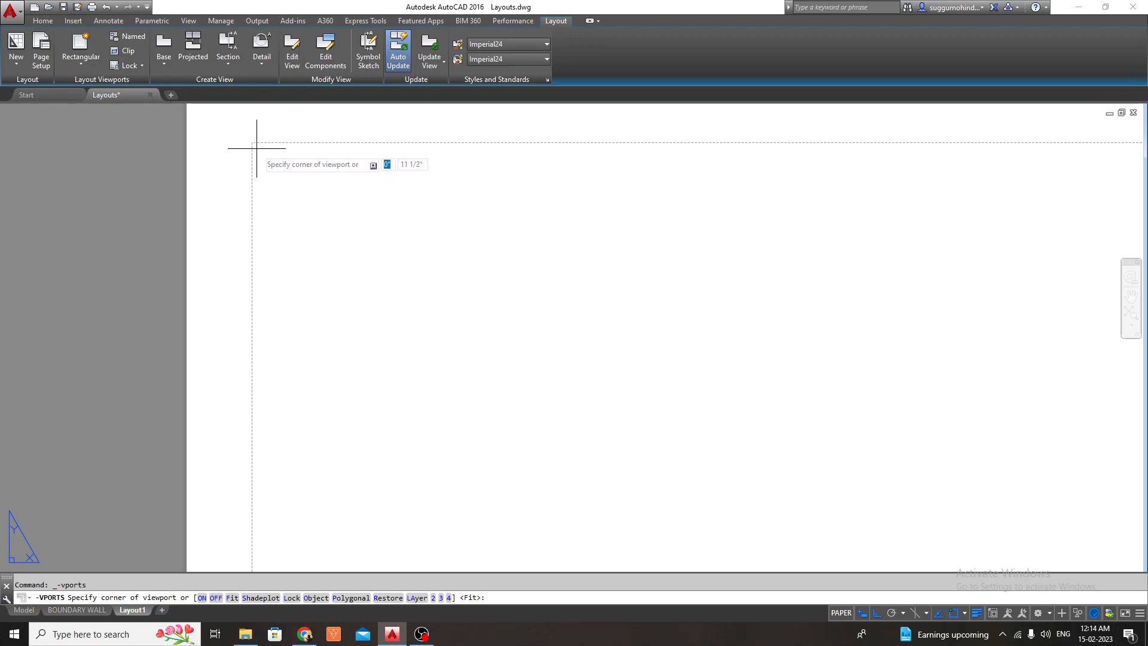
click(258, 154)
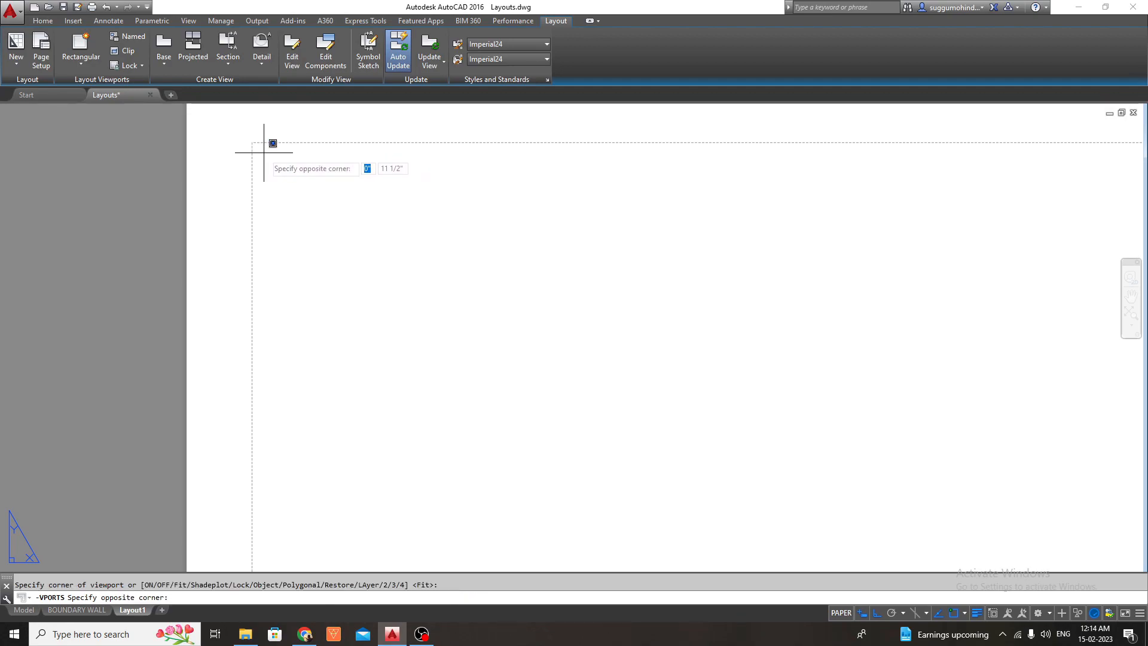
scroll(268, 152, down, 3)
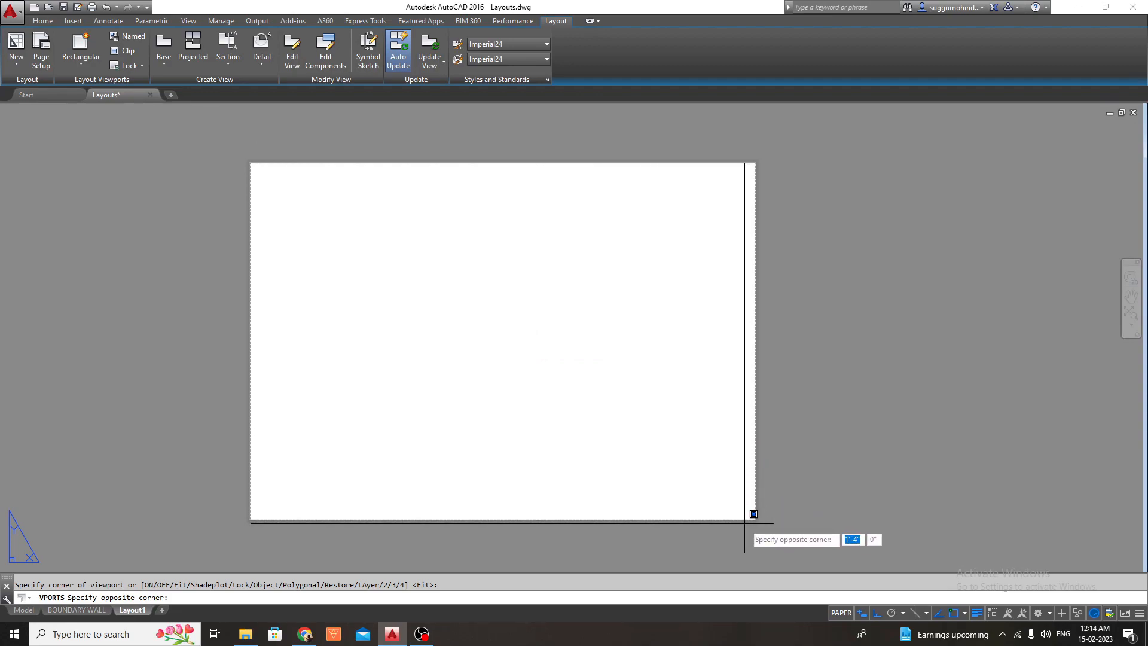
scroll(756, 521, up, 2)
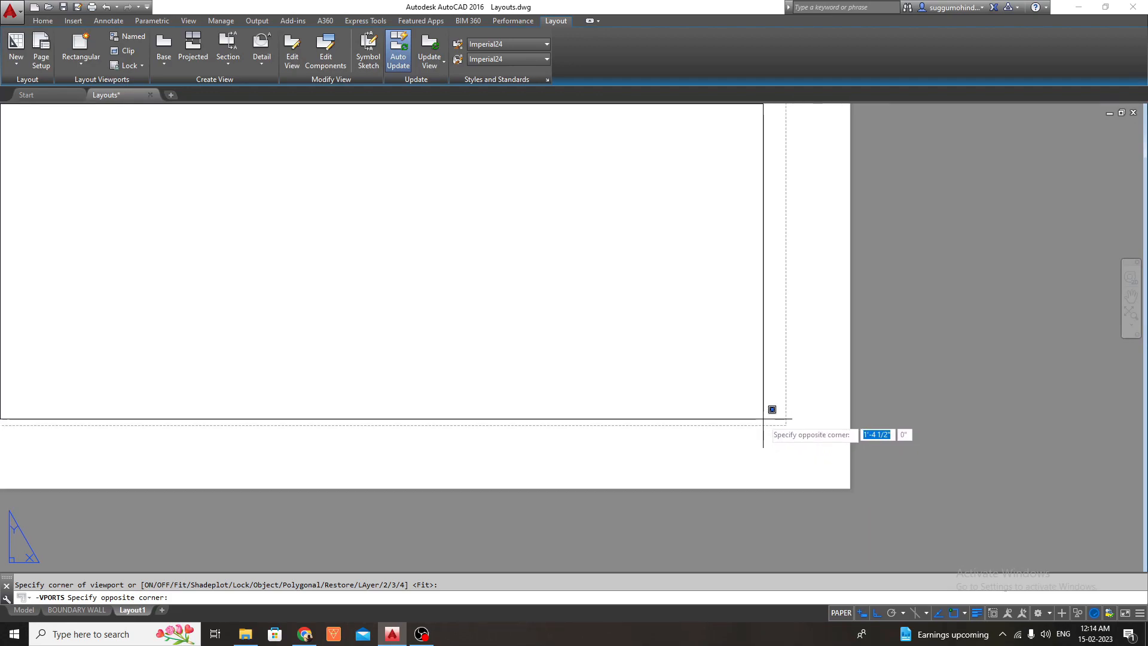
scroll(771, 409, down, 2)
click(776, 417)
scroll(658, 412, down, 4)
scroll(589, 404, up, 4)
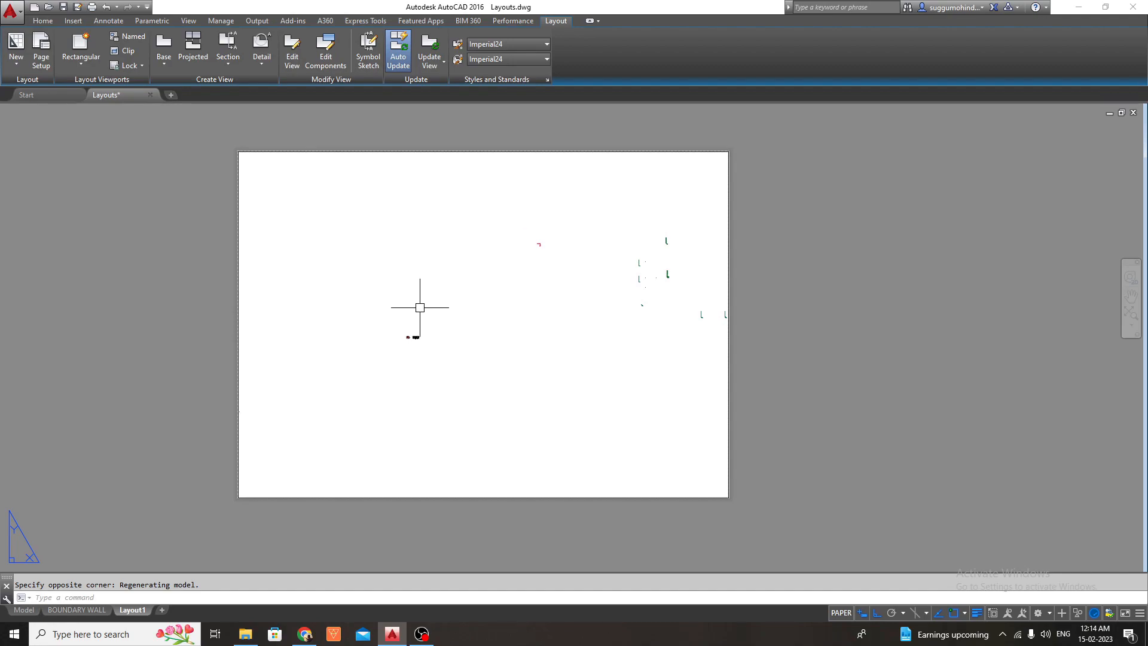
- Activate the rectangular viewport and frame the SECTION : A-B elevation and the plan below it within its border
double_click(469, 314)
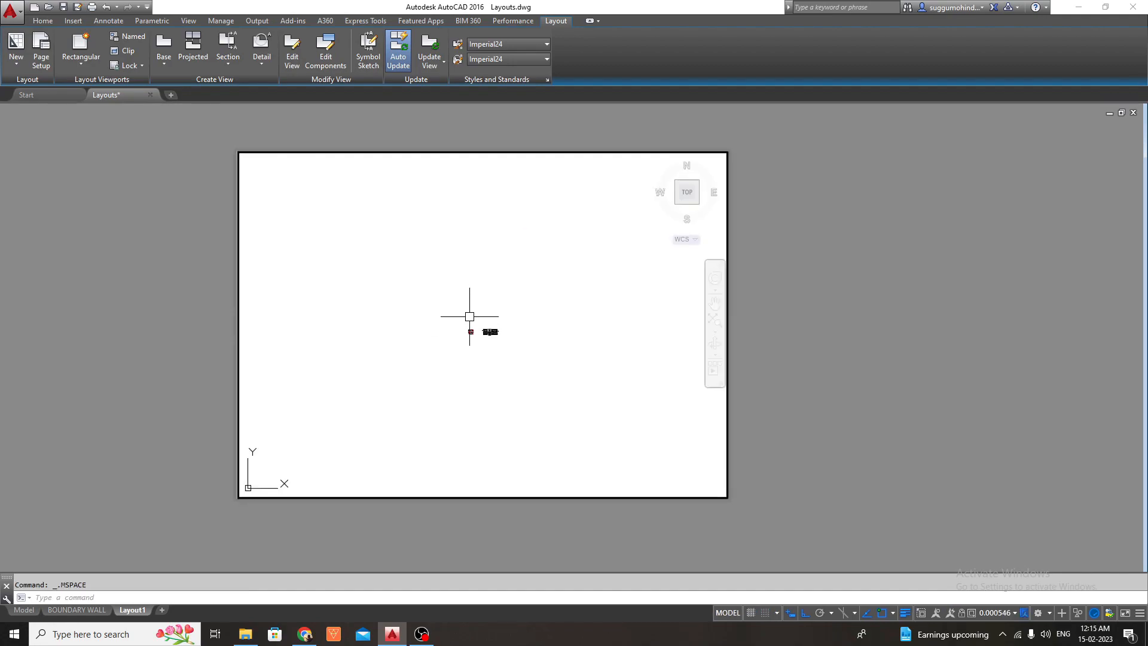
scroll(481, 341, up, 2)
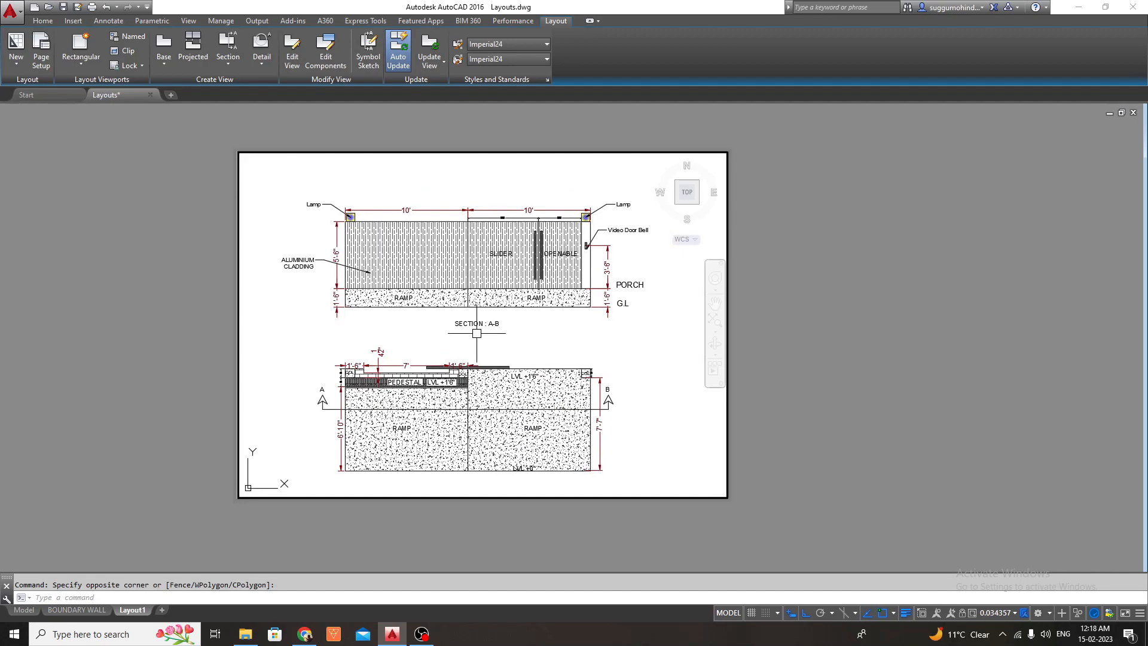
scroll(477, 333, down, 2)
scroll(477, 333, up, 4)
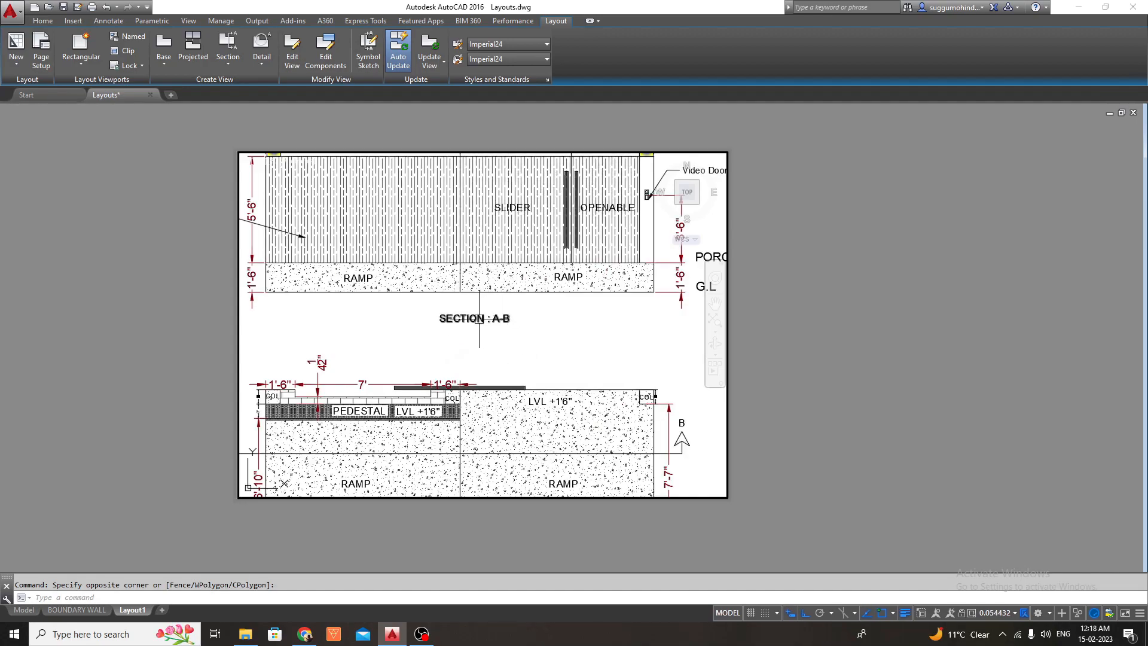
scroll(478, 319, down, 2)
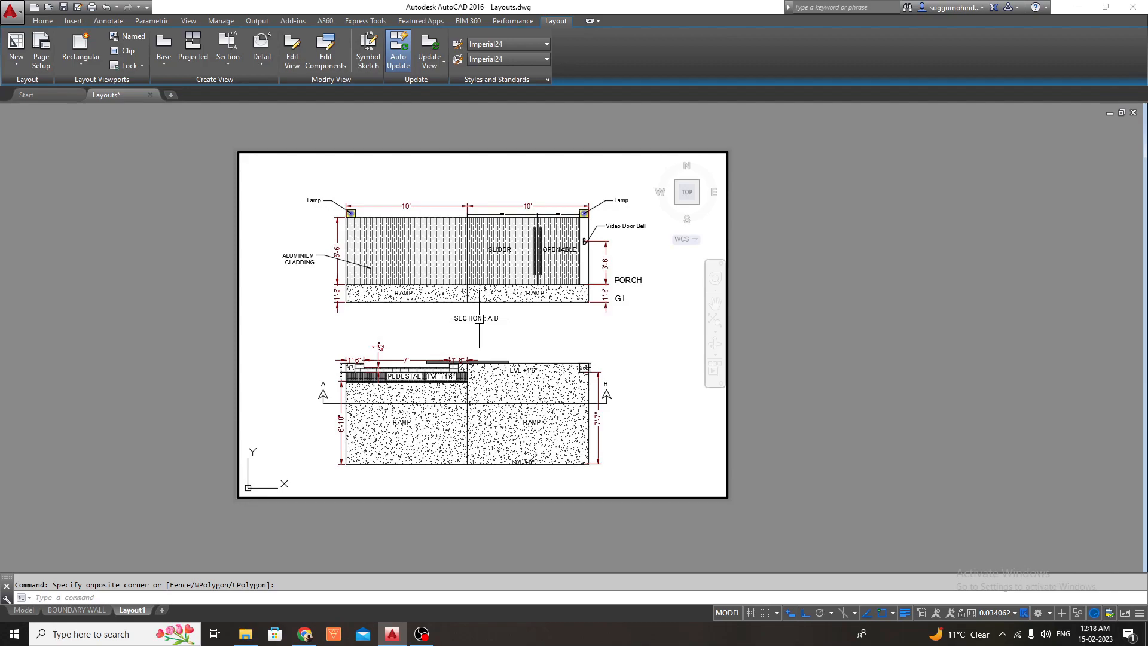
middle_drag(487, 310, 491, 302)
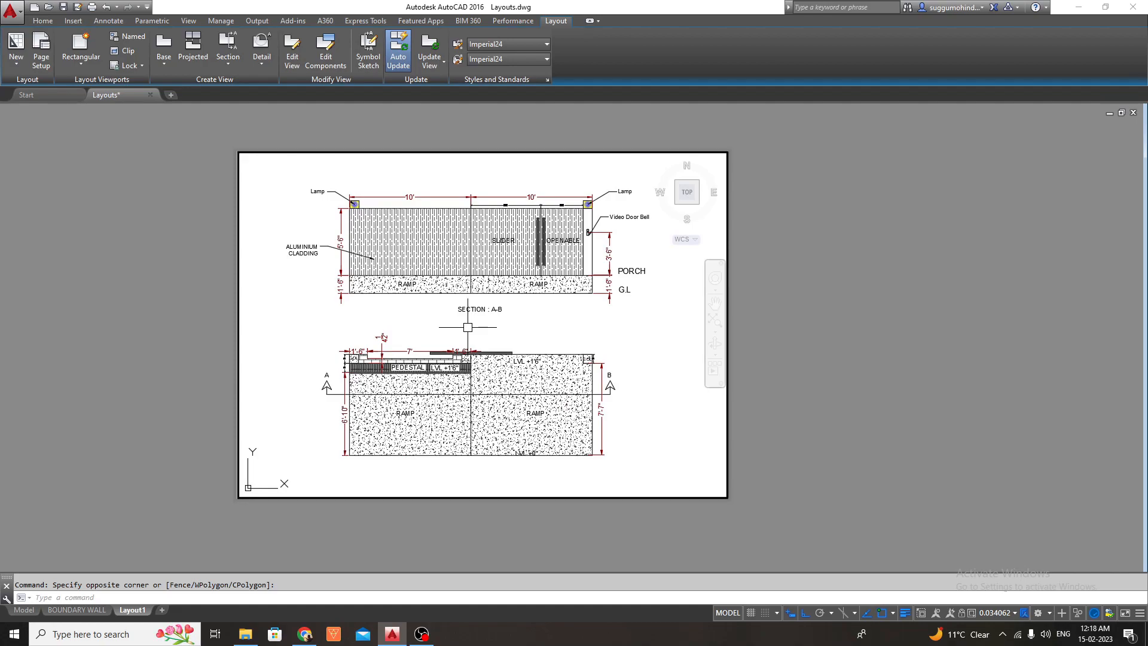
scroll(468, 327, up, 2)
scroll(467, 327, down, 2)
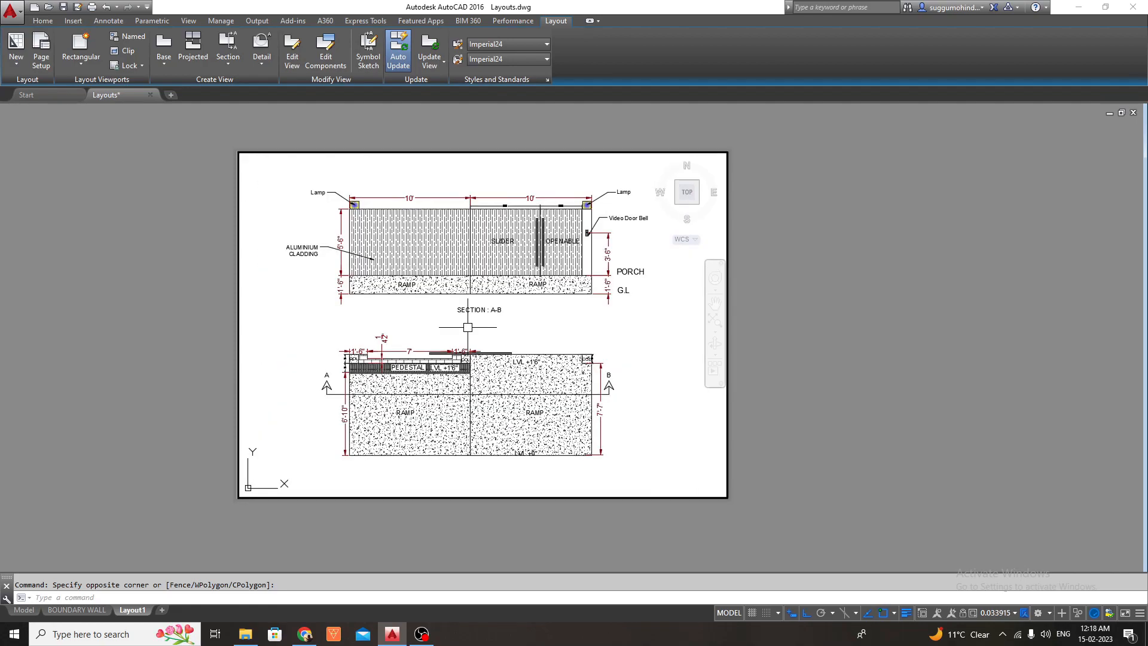
- Enlarge the section and plan inside the active viewport with real-time Zoom and recentre them on the sheet
text(Z)
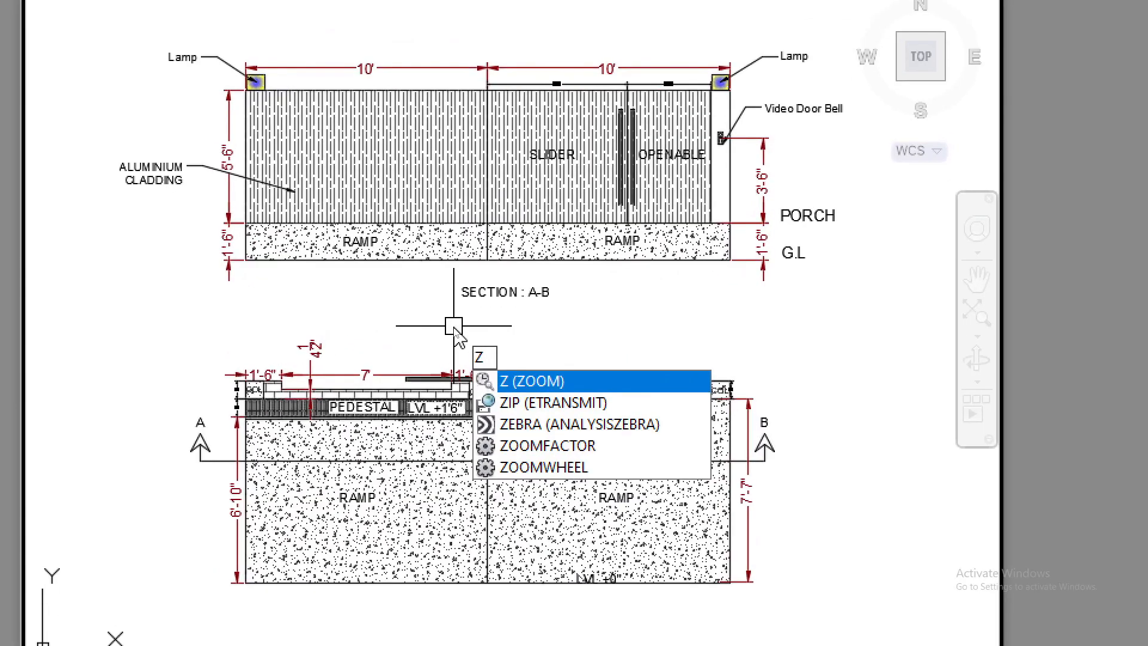
key(Return)
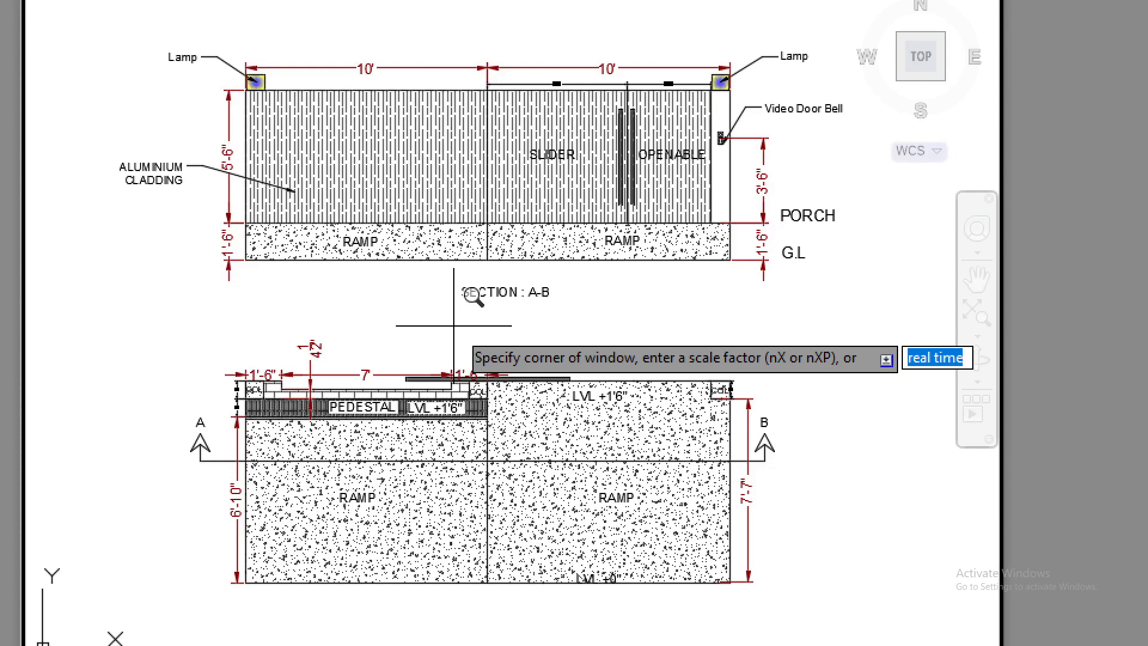
text(R)
key(BackSpace)
key(Return)
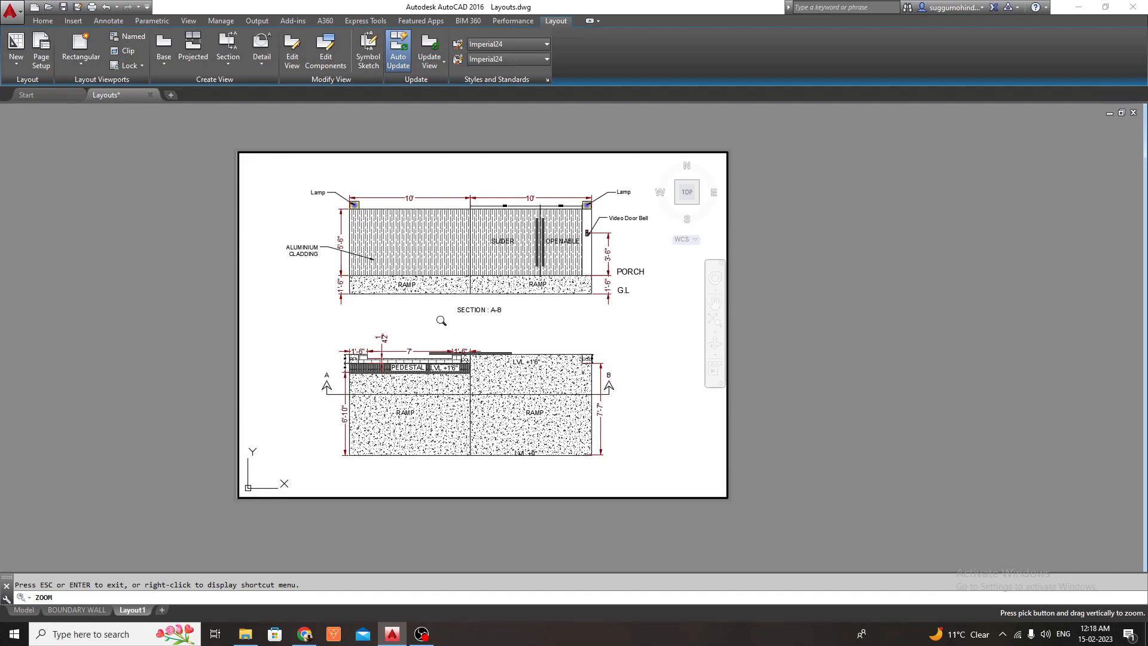
drag(442, 321, 516, 232)
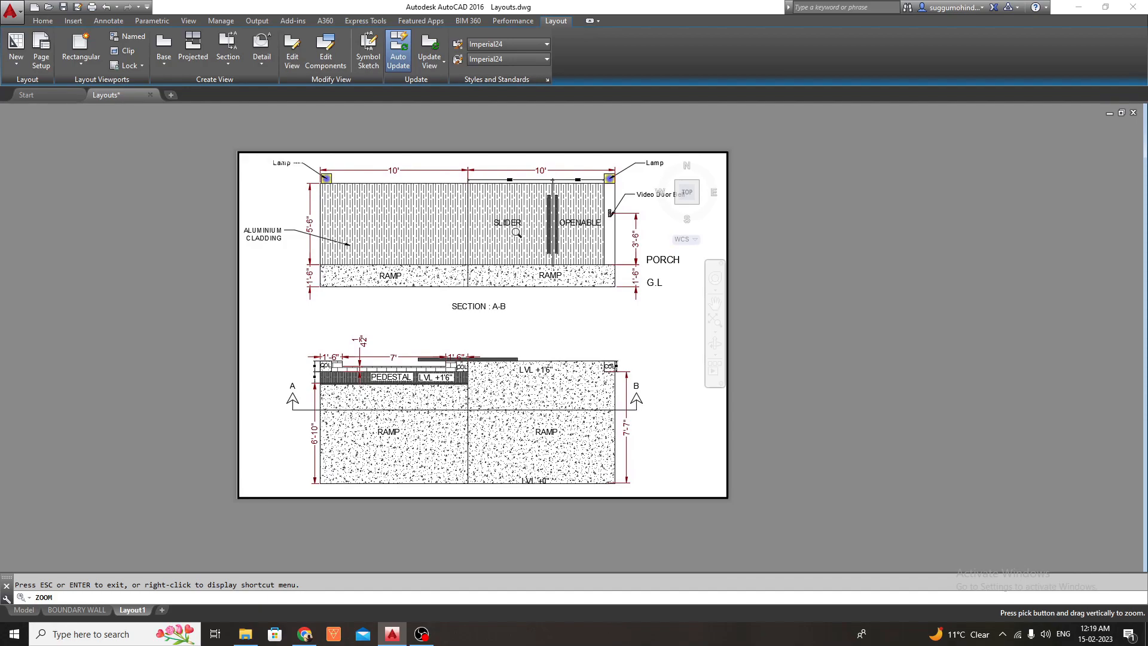
key(Escape)
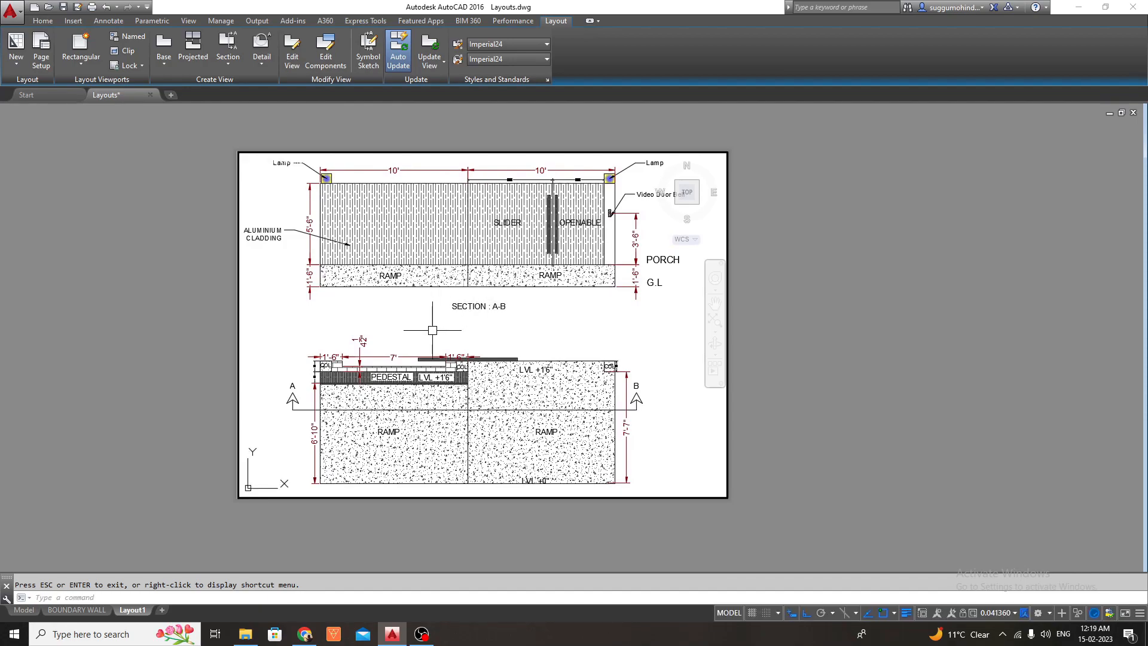
drag(440, 333, 446, 333)
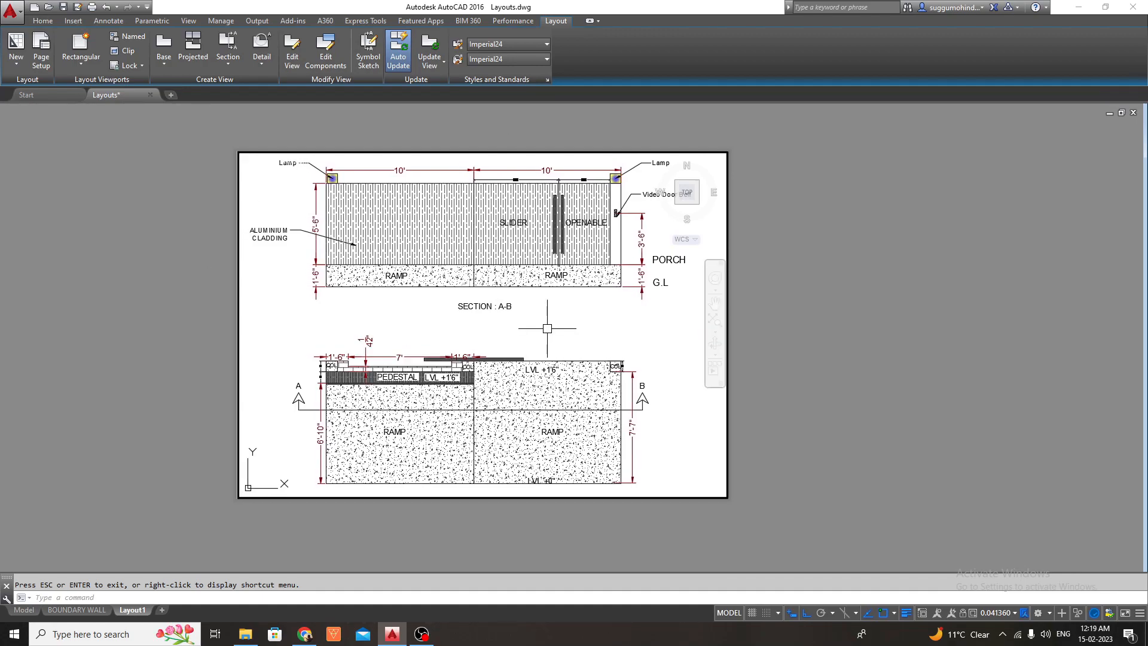
- Fine-tune the drawing's scale within the viewport so both views fit, and return to paper space
scroll(547, 329, down, 1)
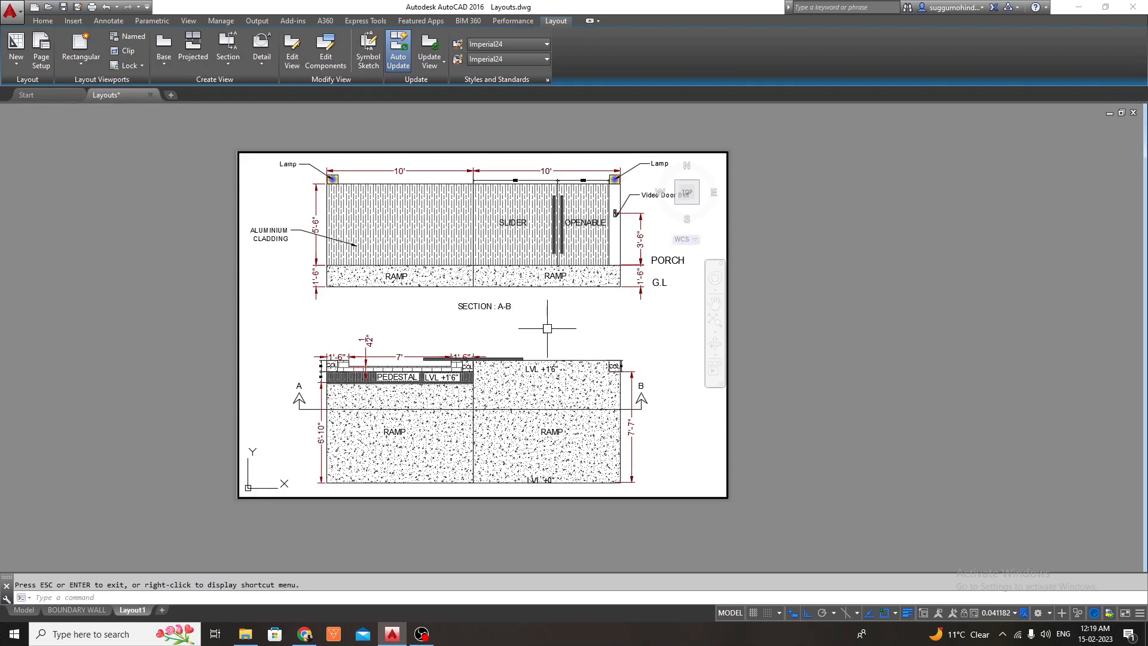
scroll(547, 328, down, 2)
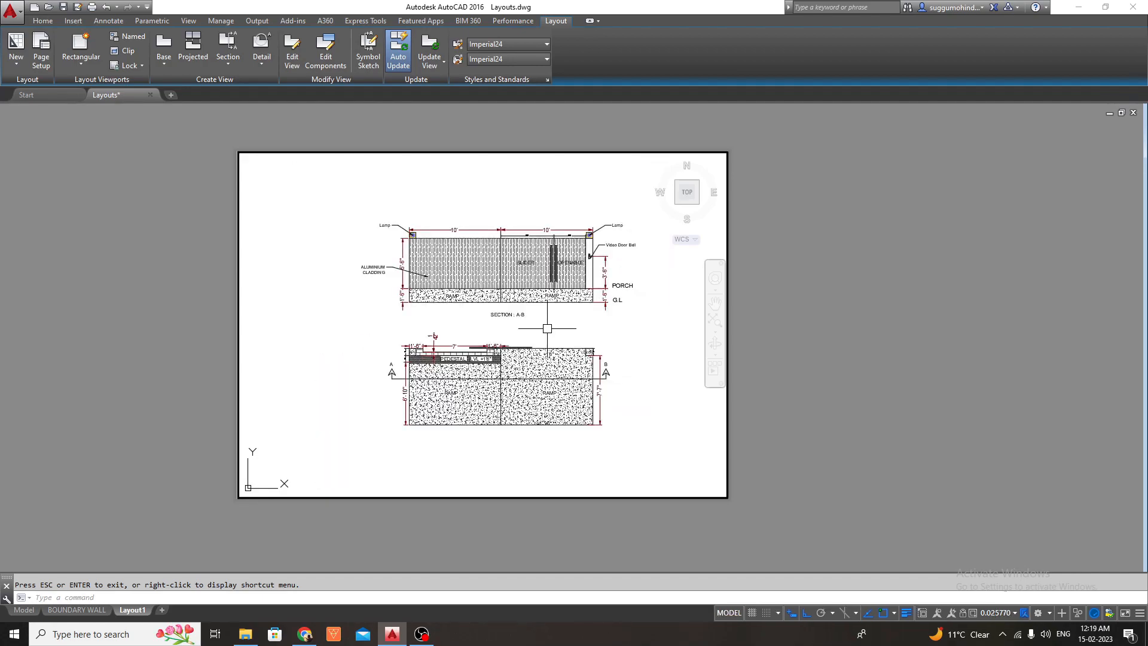
key(ctrl+y)
scroll(547, 328, up, 2)
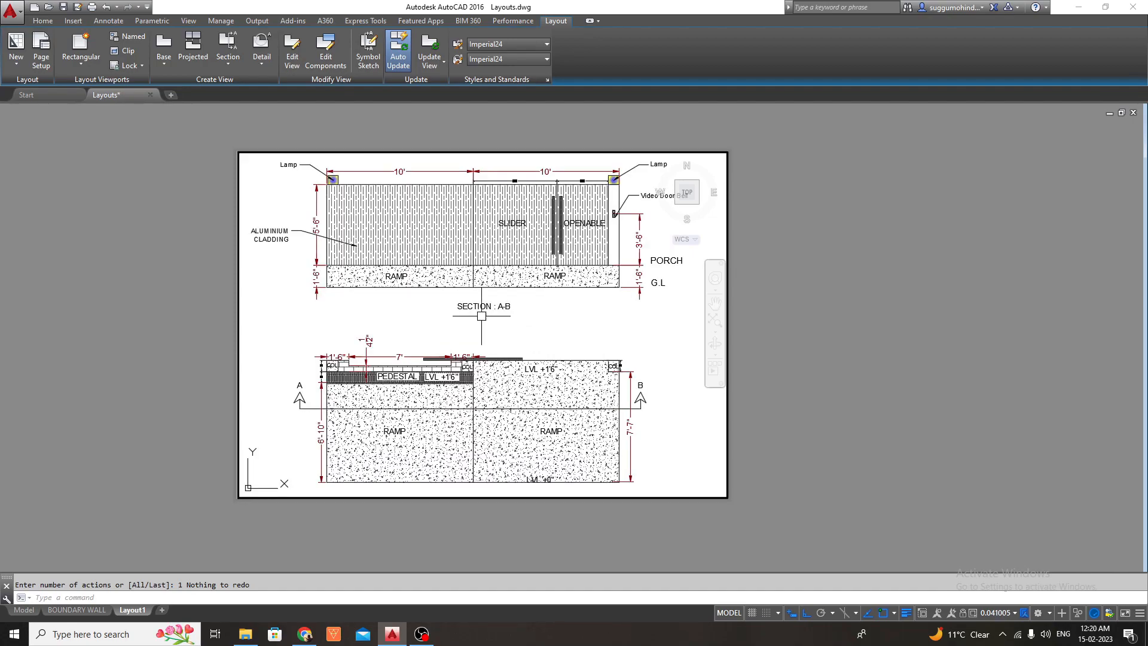
double_click(831, 272)
scroll(475, 324, down, 4)
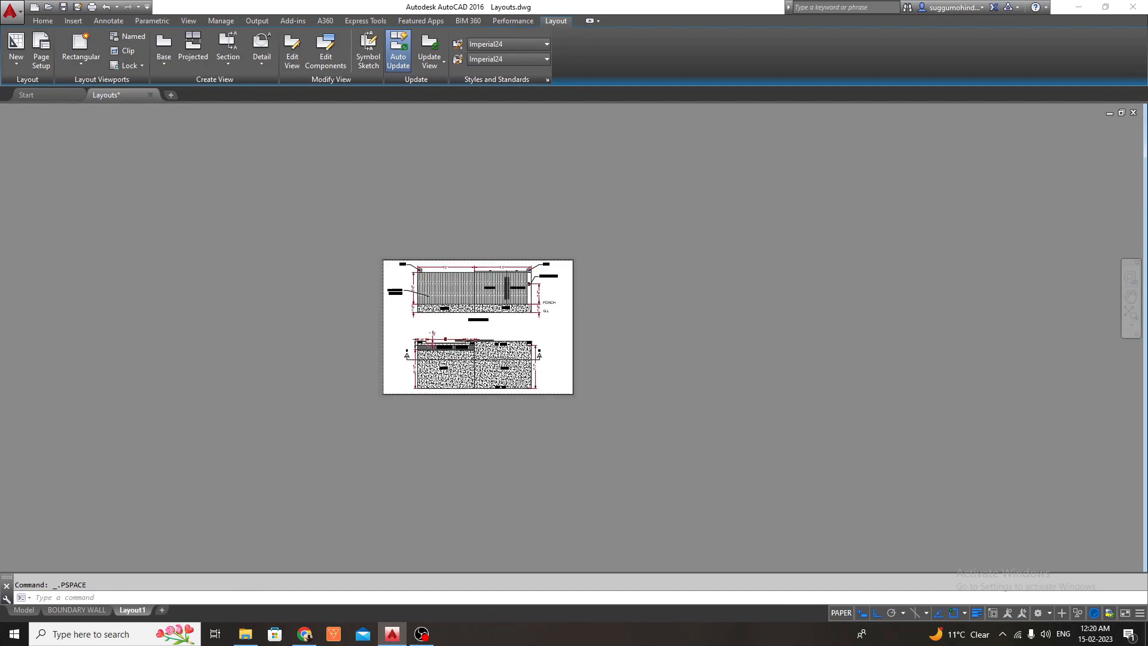
scroll(499, 320, up, 4)
scroll(390, 334, up, 2)
scroll(441, 344, down, 2)
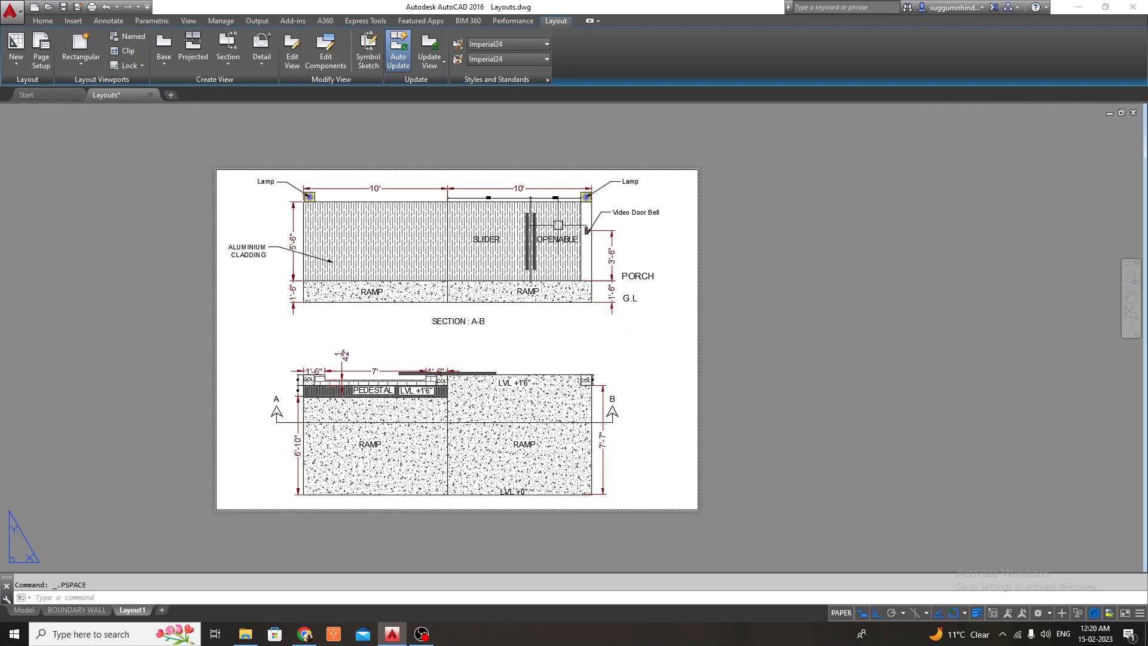
middle_drag(390, 338, 440, 335)
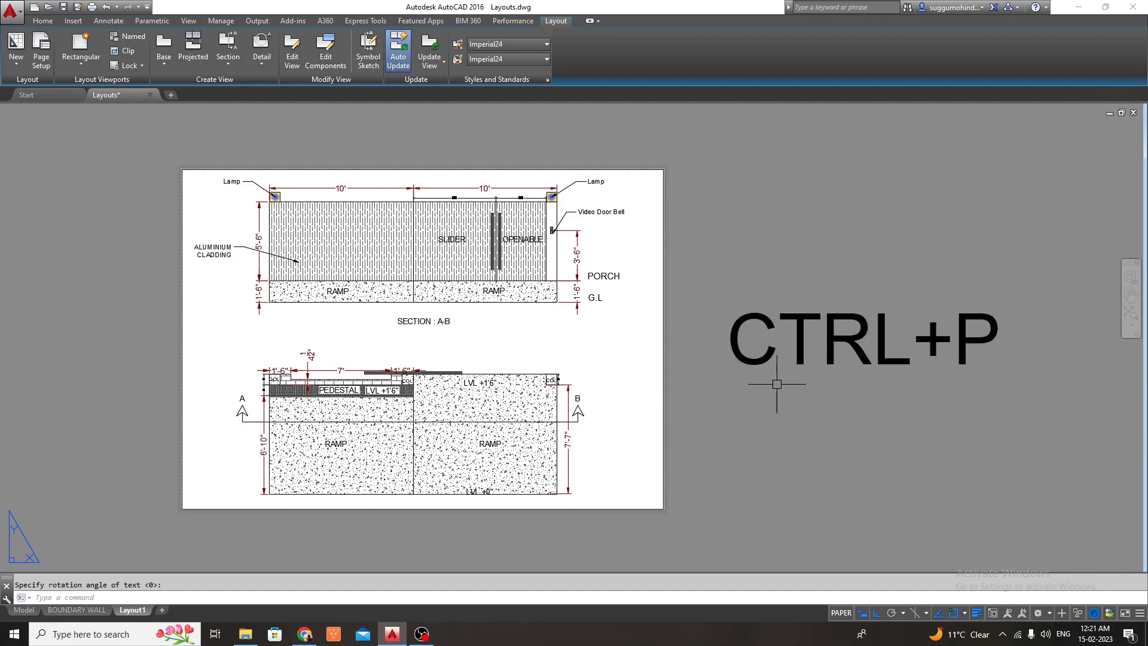
- Start plotting the layout and examine its full preview, including the border line at the sheet's corner
key(ctrl+p)
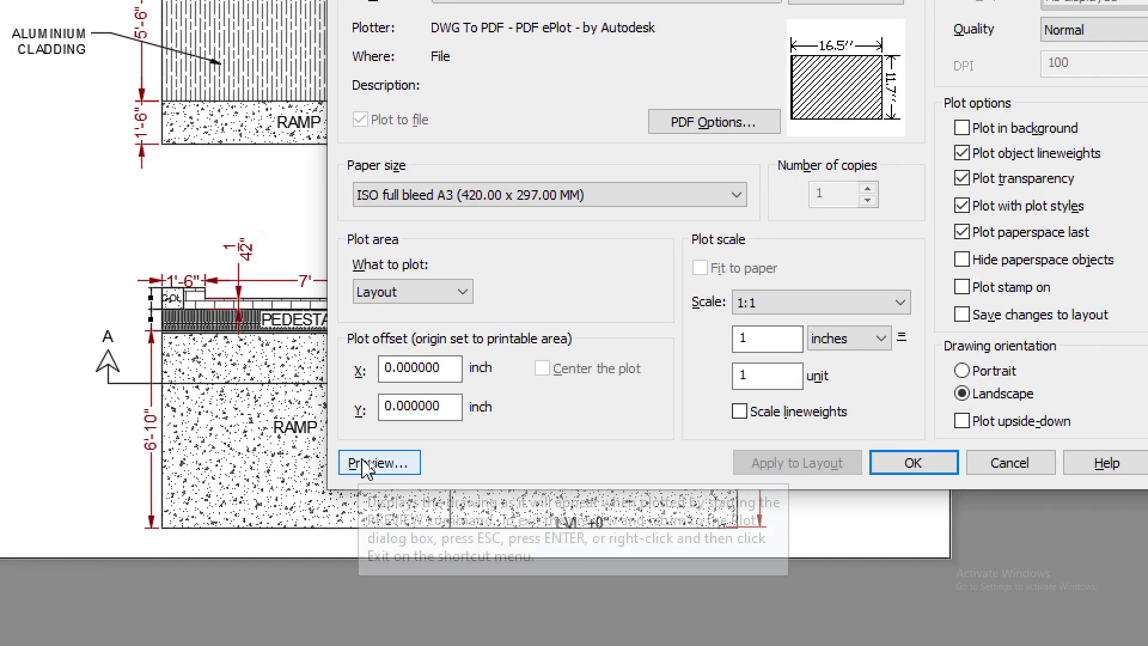
click(368, 464)
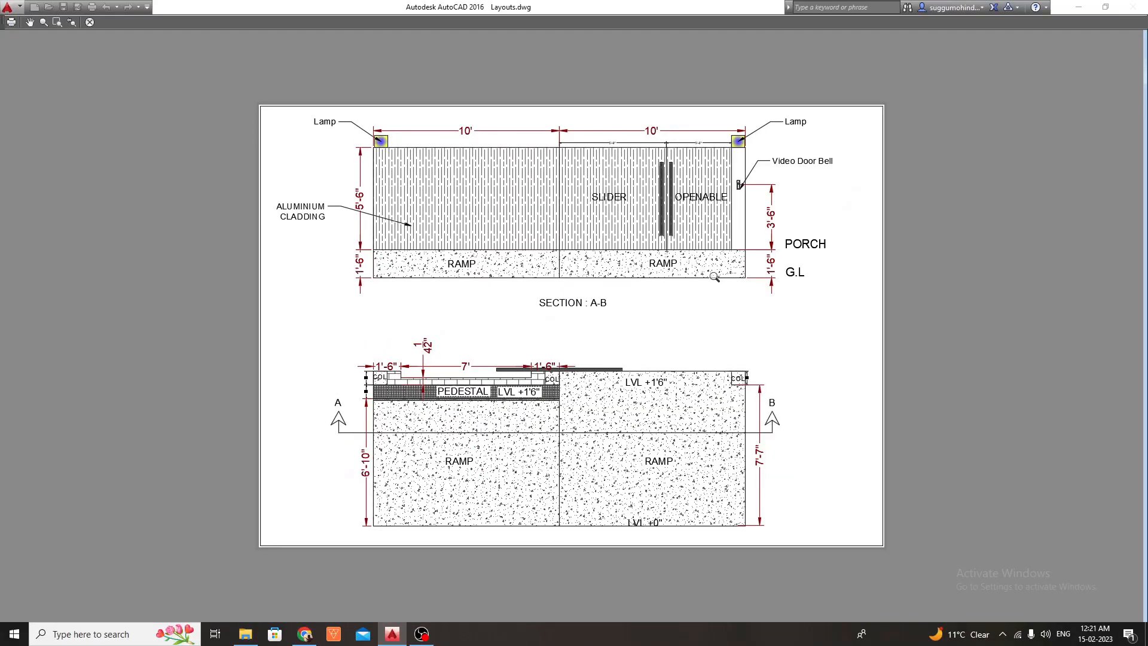
middle_drag(715, 276, 692, 270)
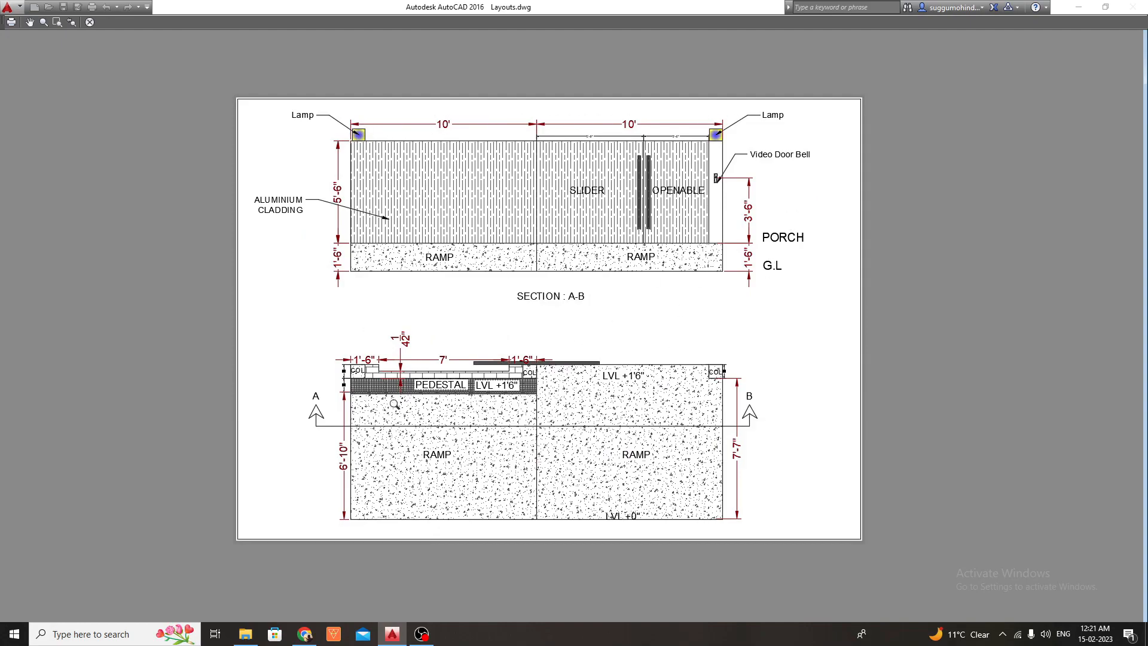
scroll(224, 94, up, 5)
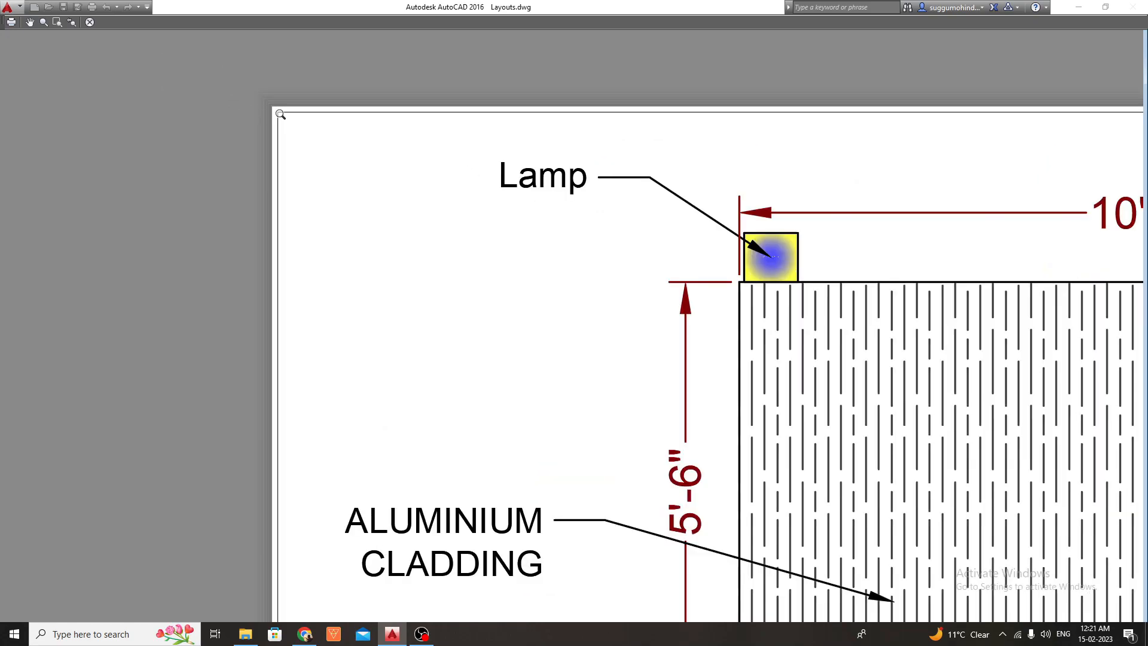
scroll(280, 114, down, 5)
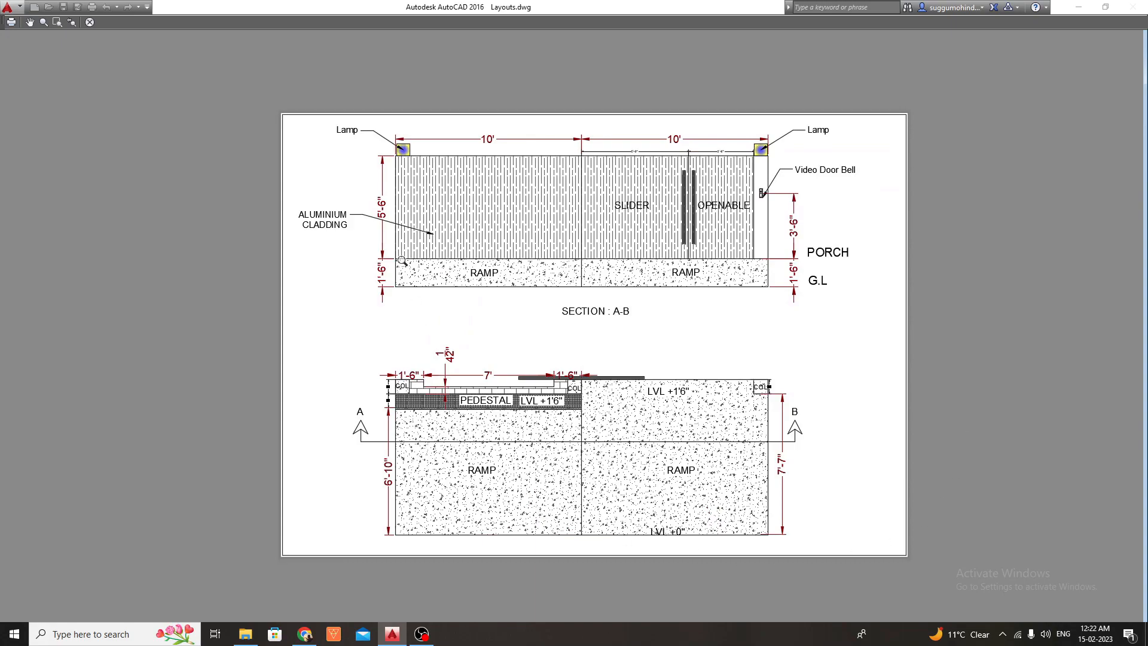
scroll(292, 123, up, 5)
scroll(274, 108, down, 3)
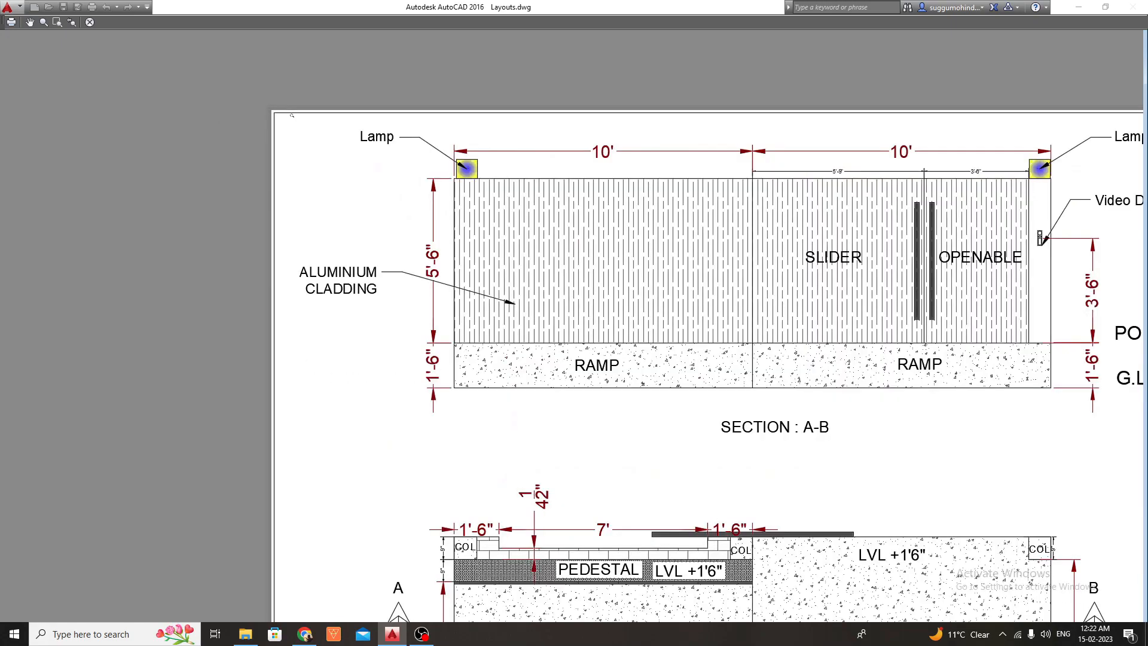
scroll(273, 116, down, 3)
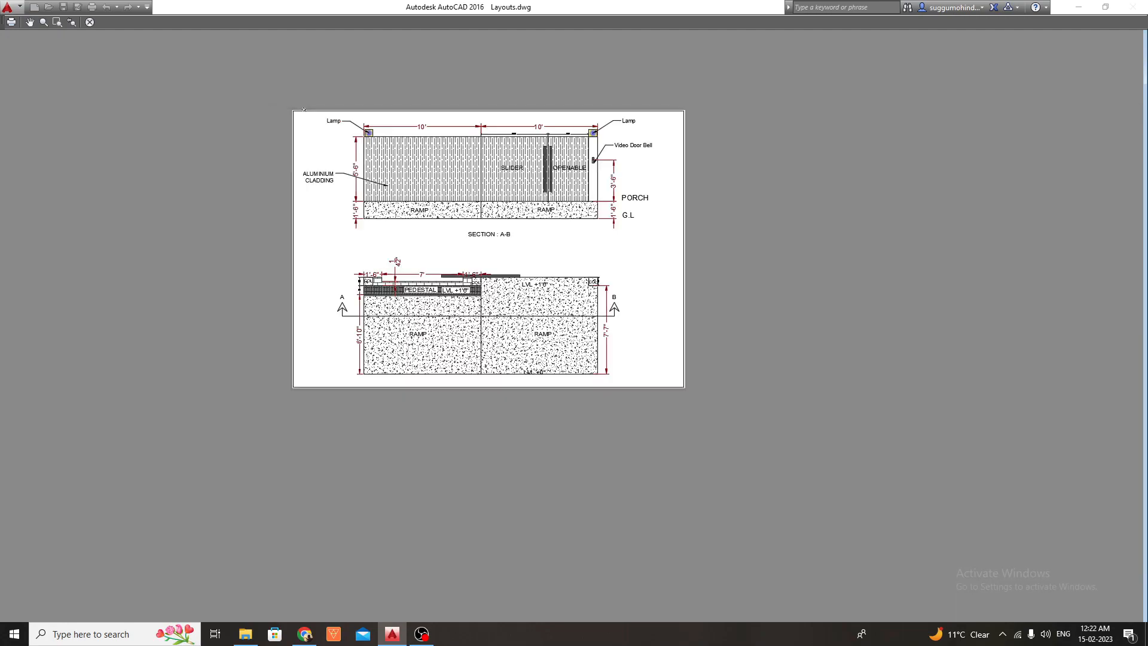
scroll(311, 112, up, 1)
scroll(306, 121, up, 1)
scroll(316, 206, down, 1)
scroll(334, 323, down, 1)
scroll(334, 322, up, 1)
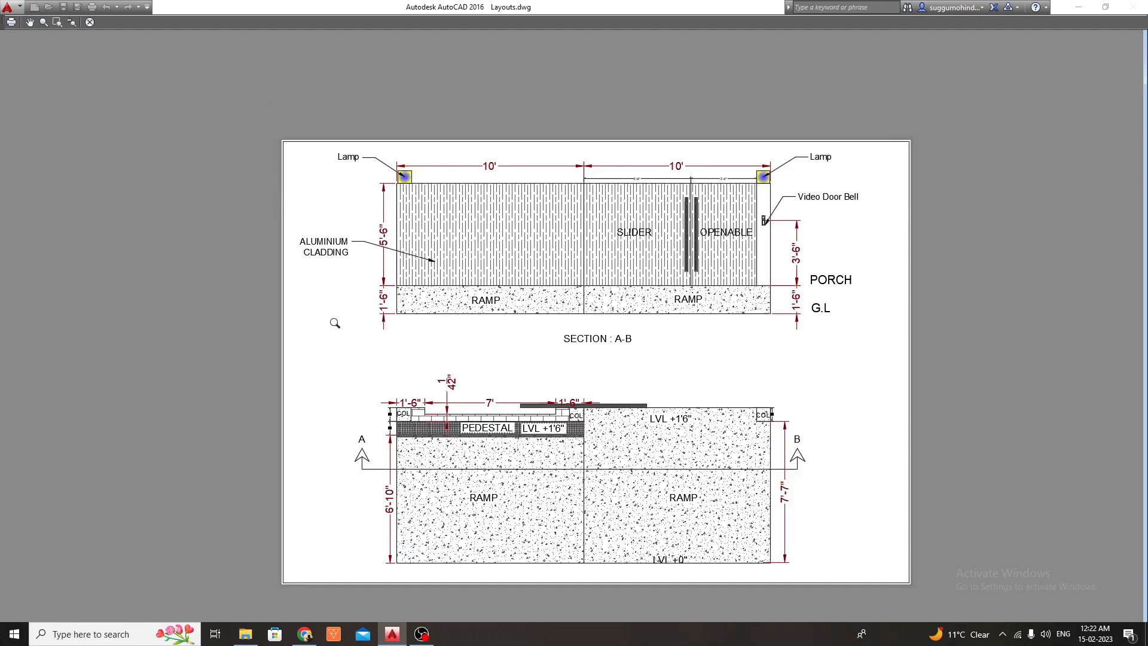
click(90, 23)
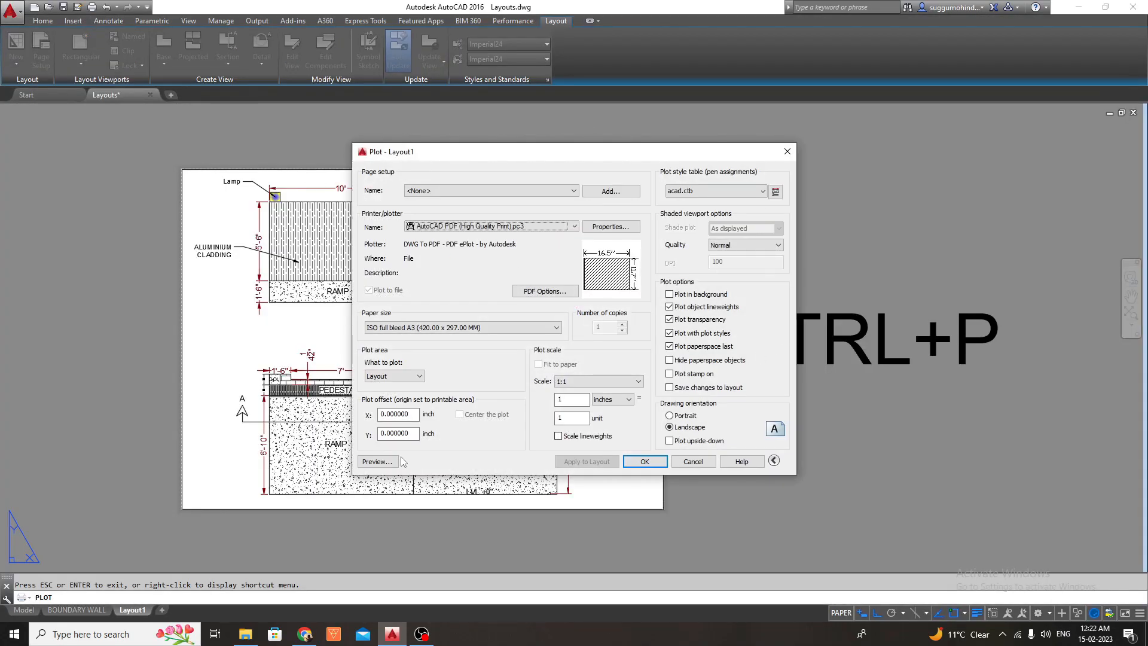
- Plot the layout to the file BOUNDARY WALL.pdf and look over the resulting page
click(644, 462)
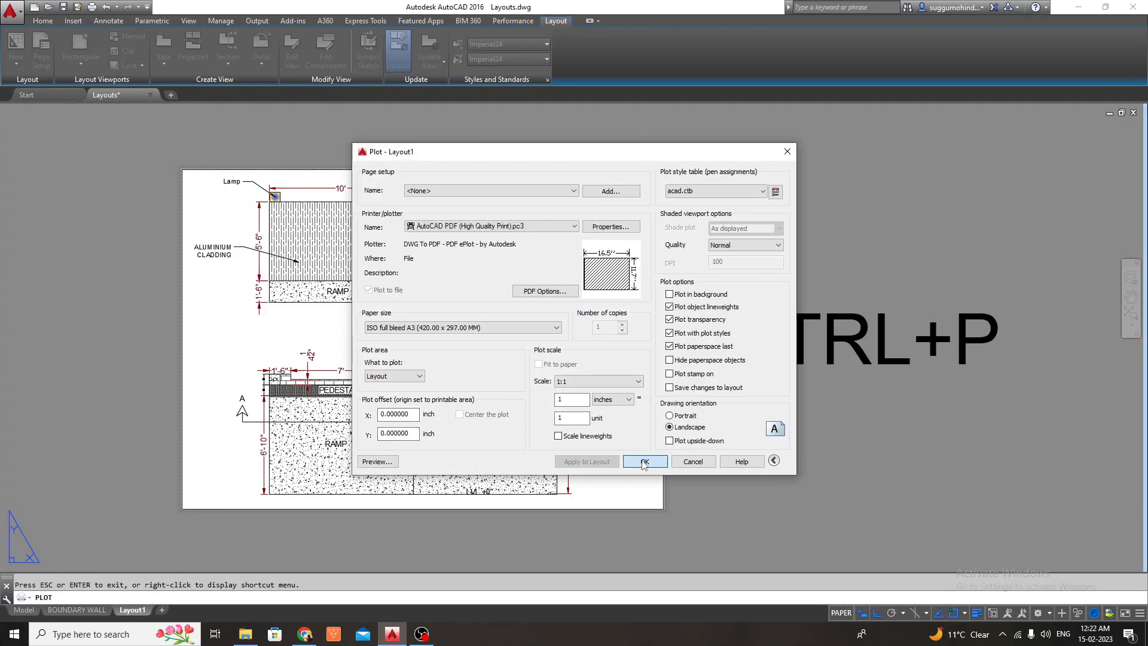
click(319, 274)
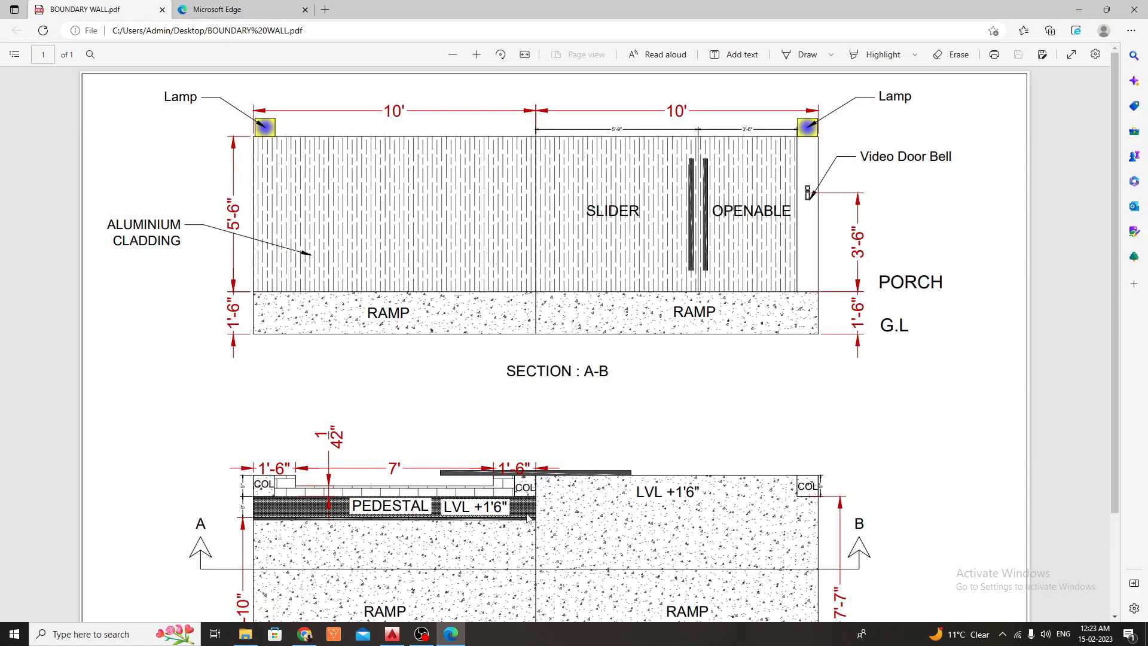
scroll(664, 290, down, 2)
scroll(431, 264, up, 2)
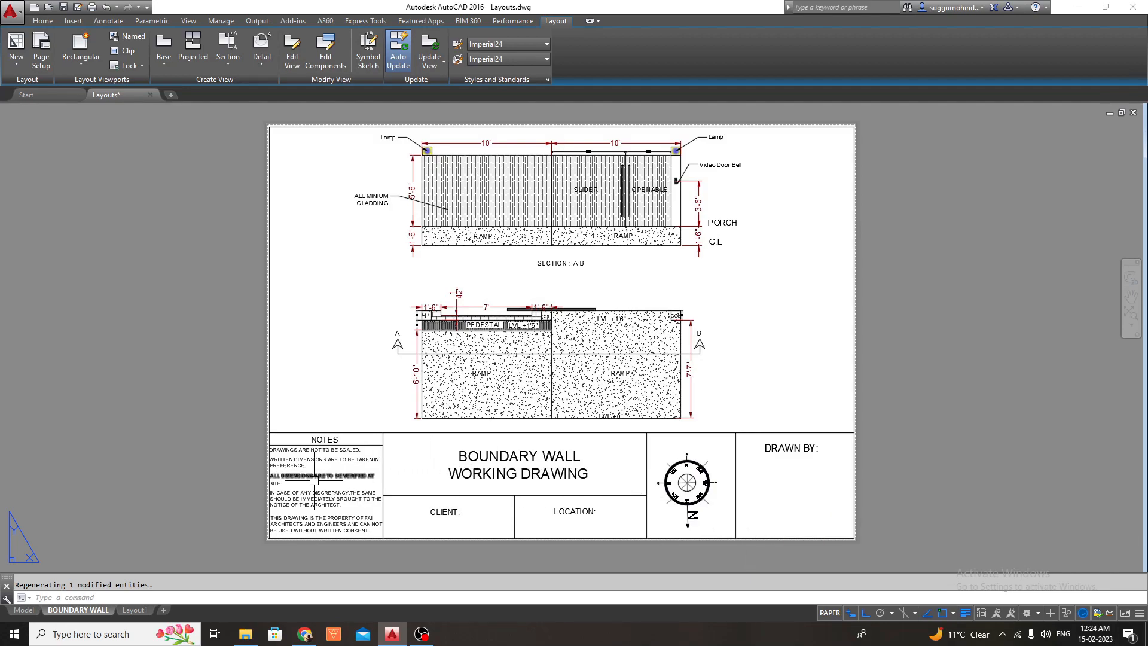
- From the BOUNDARY WALL layout, add a new blank layout at the end and open it
middle_drag(723, 392, 689, 397)
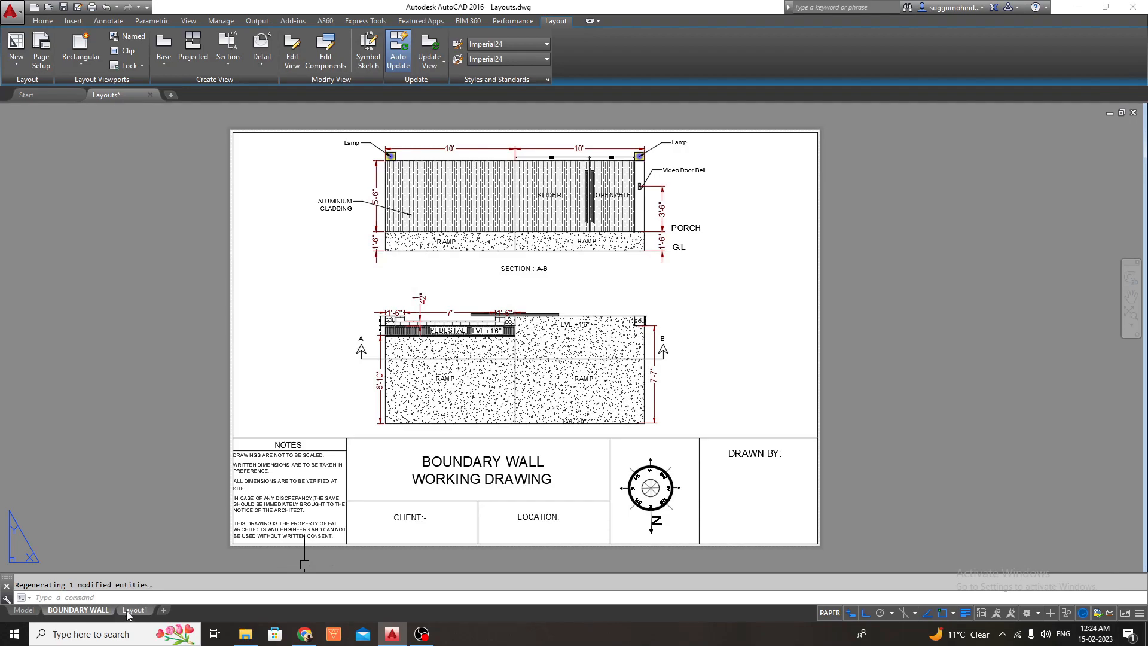
mouse_move(102, 614)
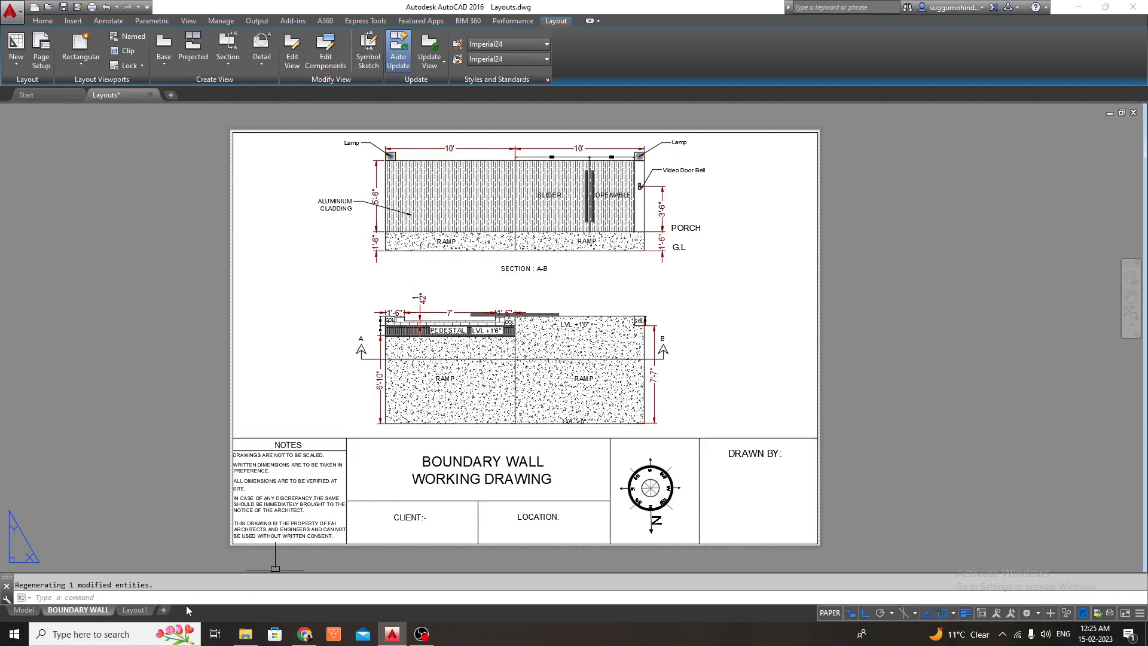
click(164, 610)
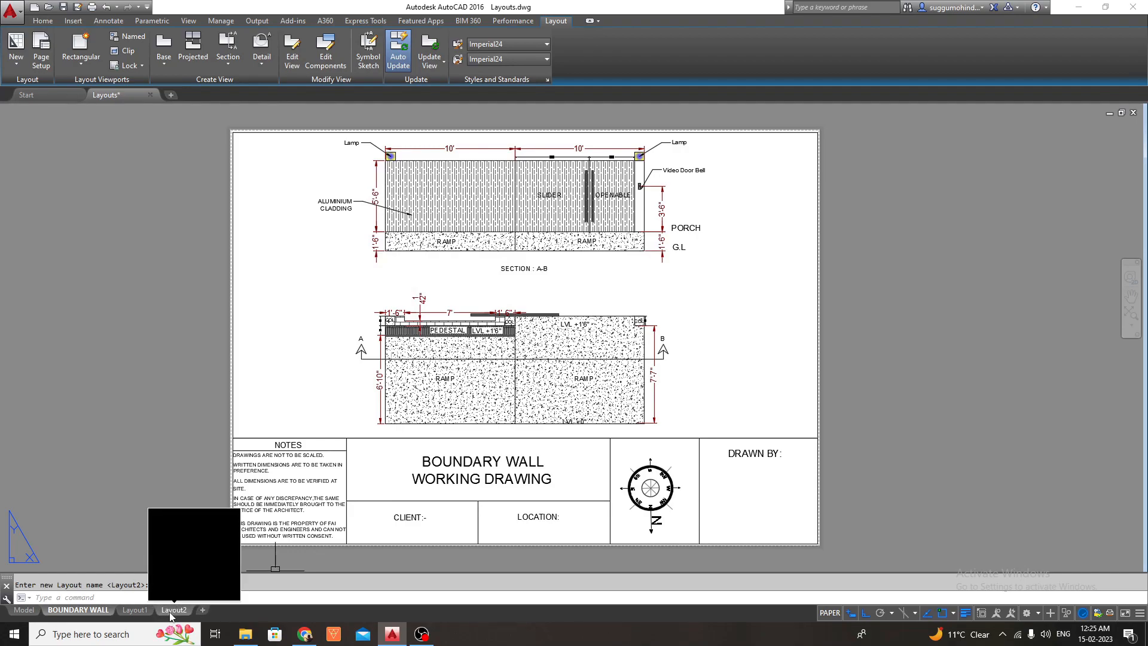
click(168, 610)
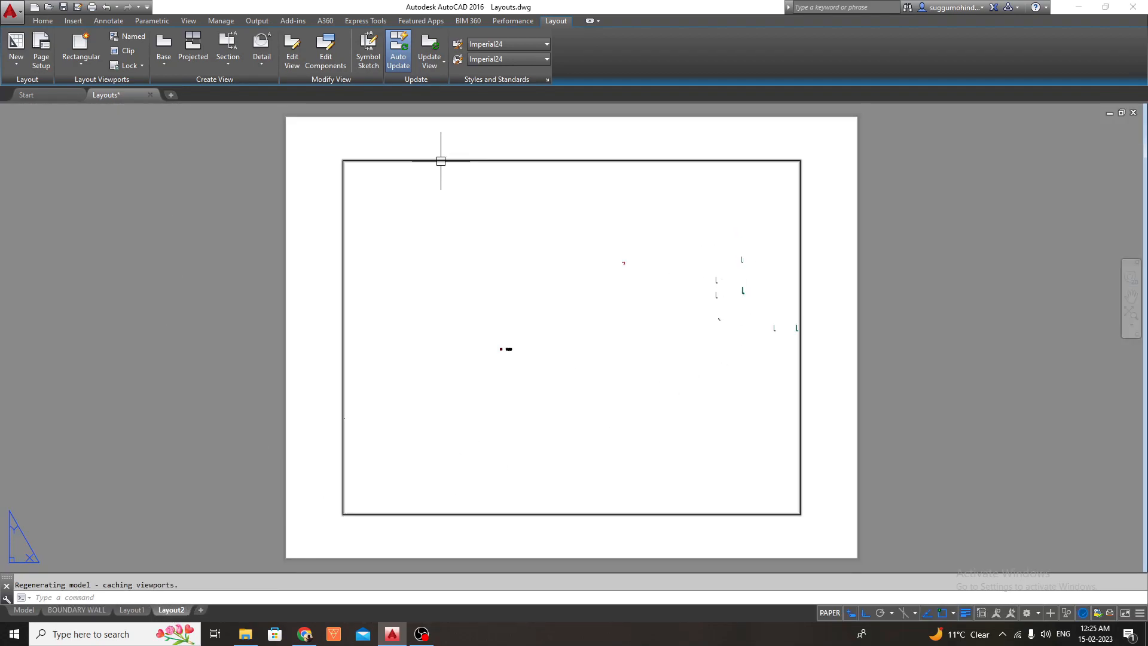
- Review the page setup of Layout2 and accept its existing settings
click(42, 51)
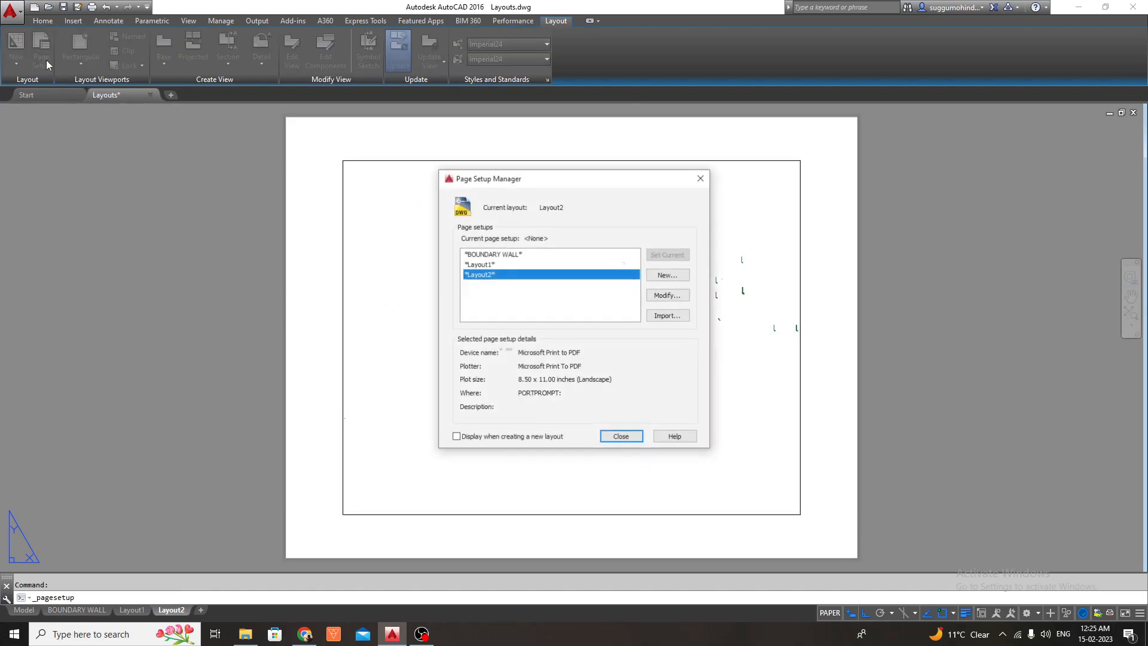
click(653, 299)
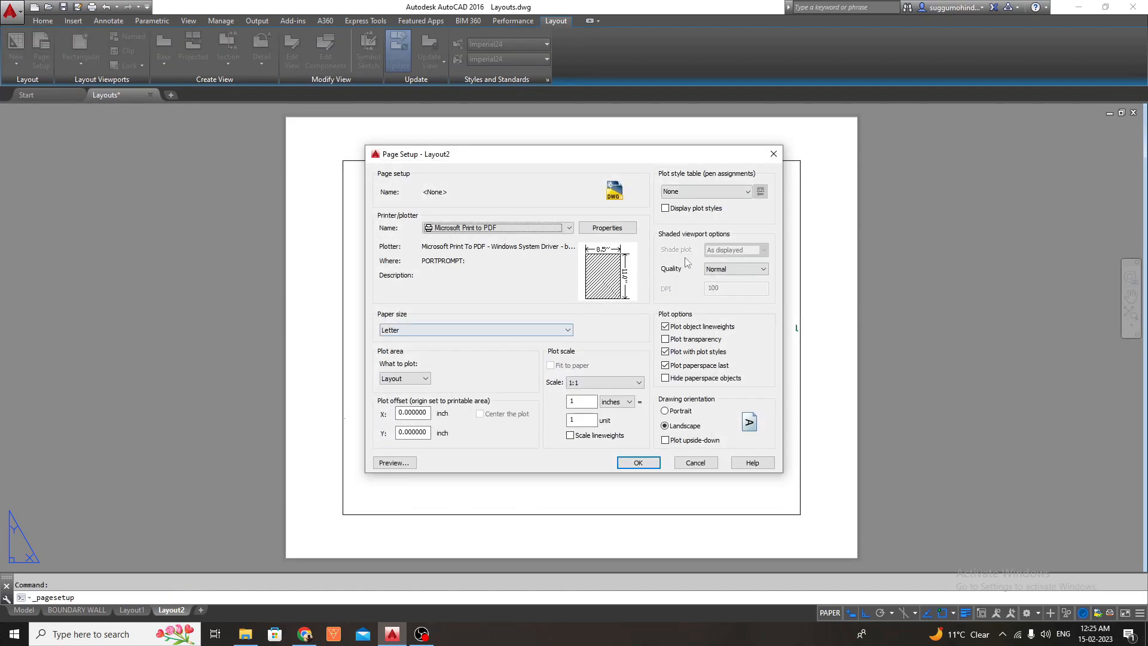
click(654, 464)
click(619, 437)
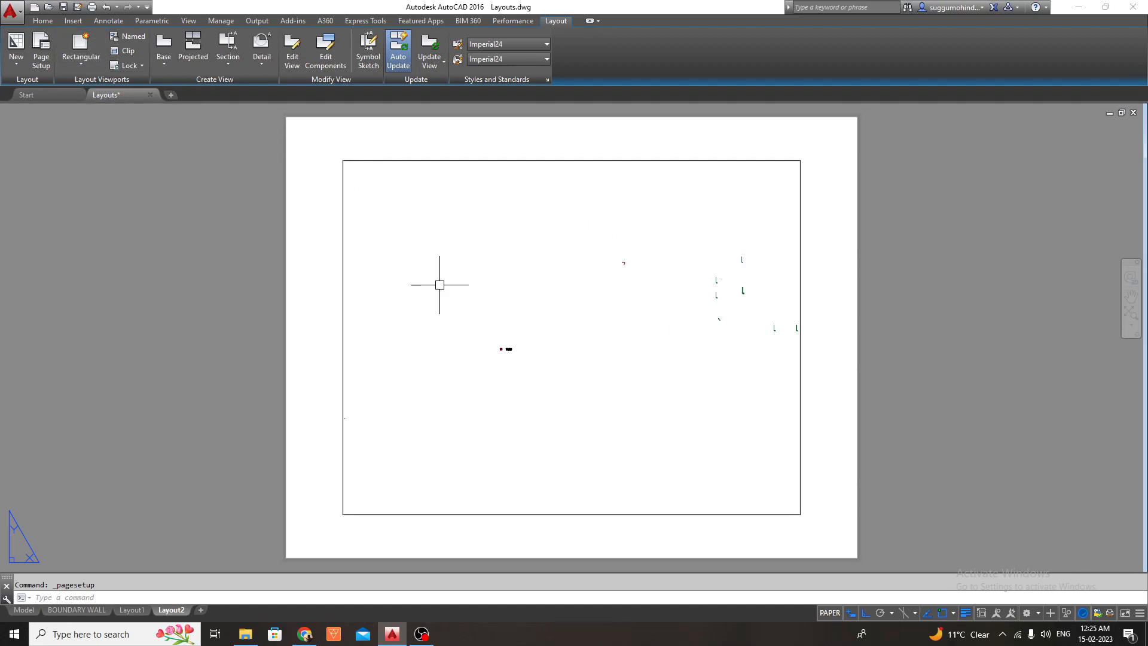
- Create a copy of the BOUNDARY WALL layout, placed before the original
click(76, 610)
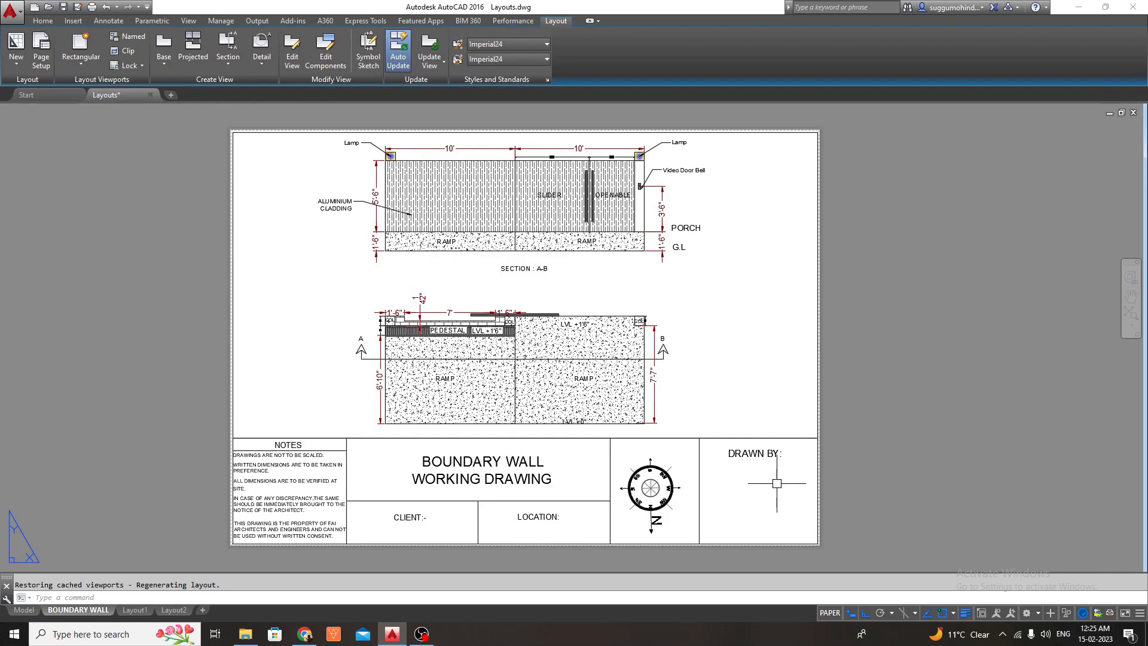
right_click(82, 611)
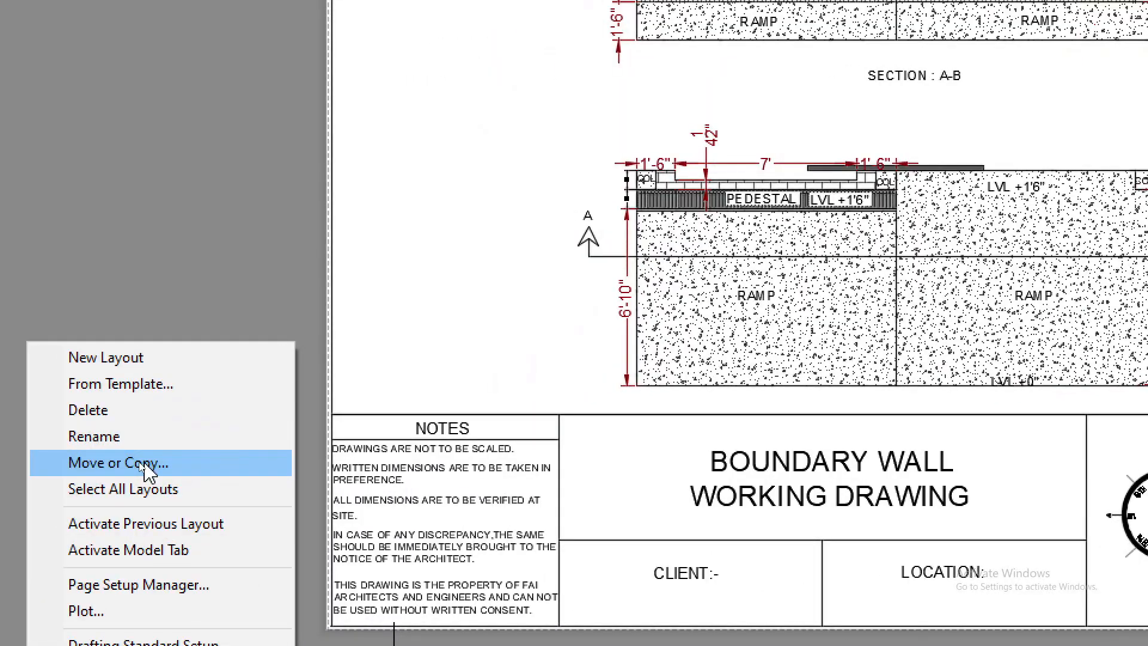
click(148, 469)
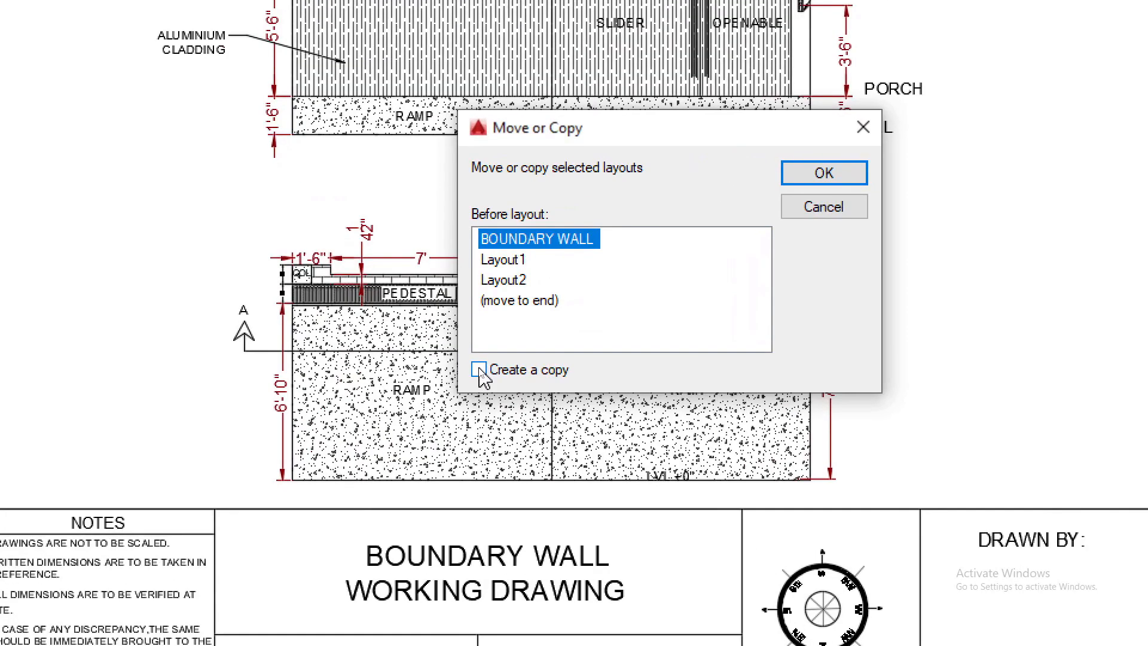
click(479, 369)
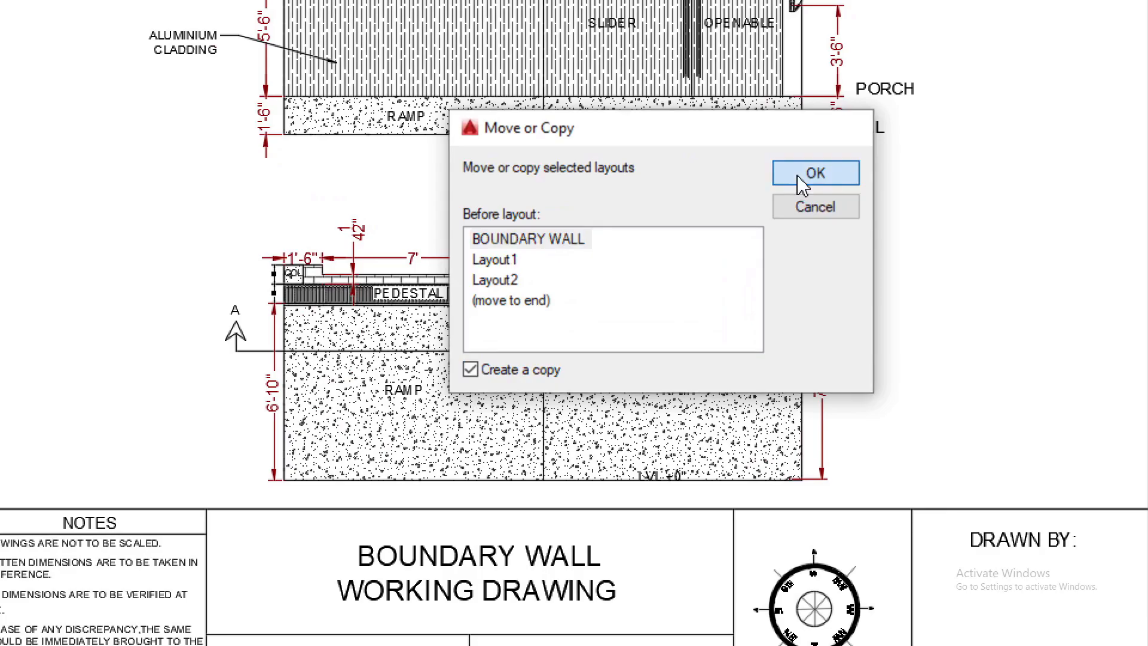
click(803, 179)
- Activate the copied BOUNDARY WALL (2) layout and open its name for editing
mouse_move(88, 613)
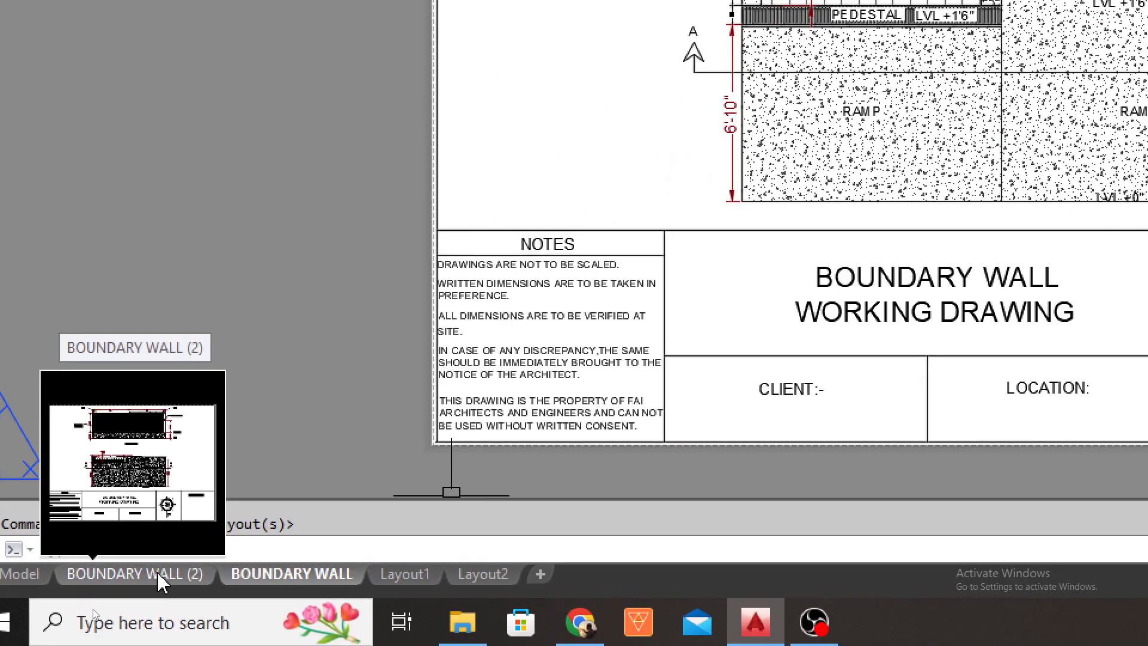
click(162, 577)
right_click(159, 577)
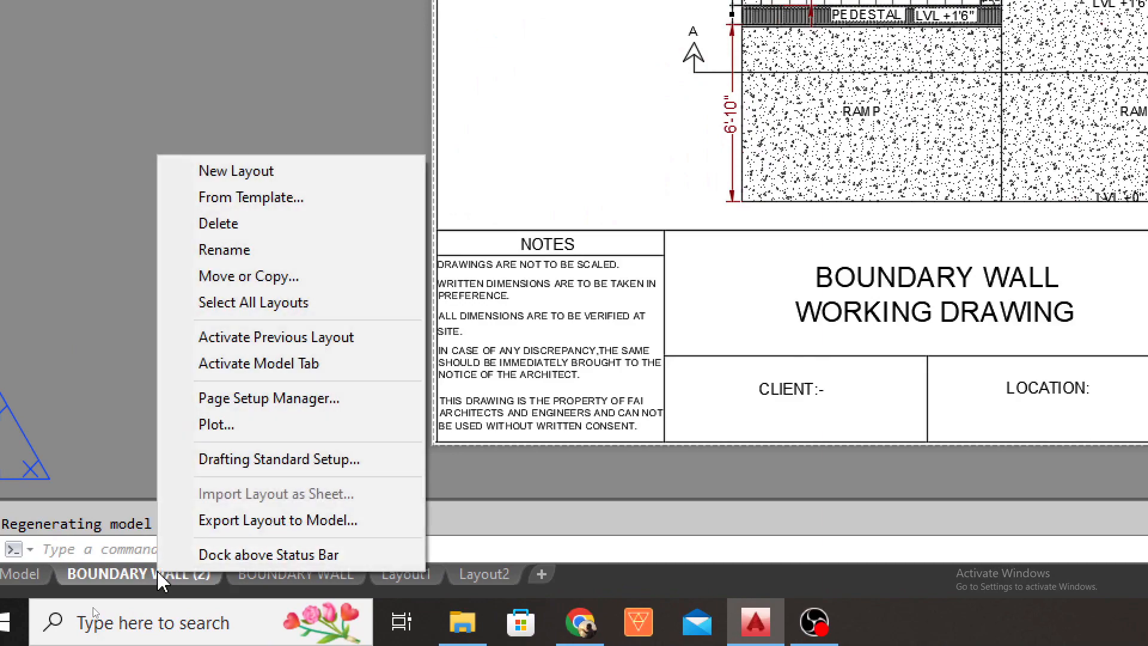
click(263, 245)
mouse_move(184, 587)
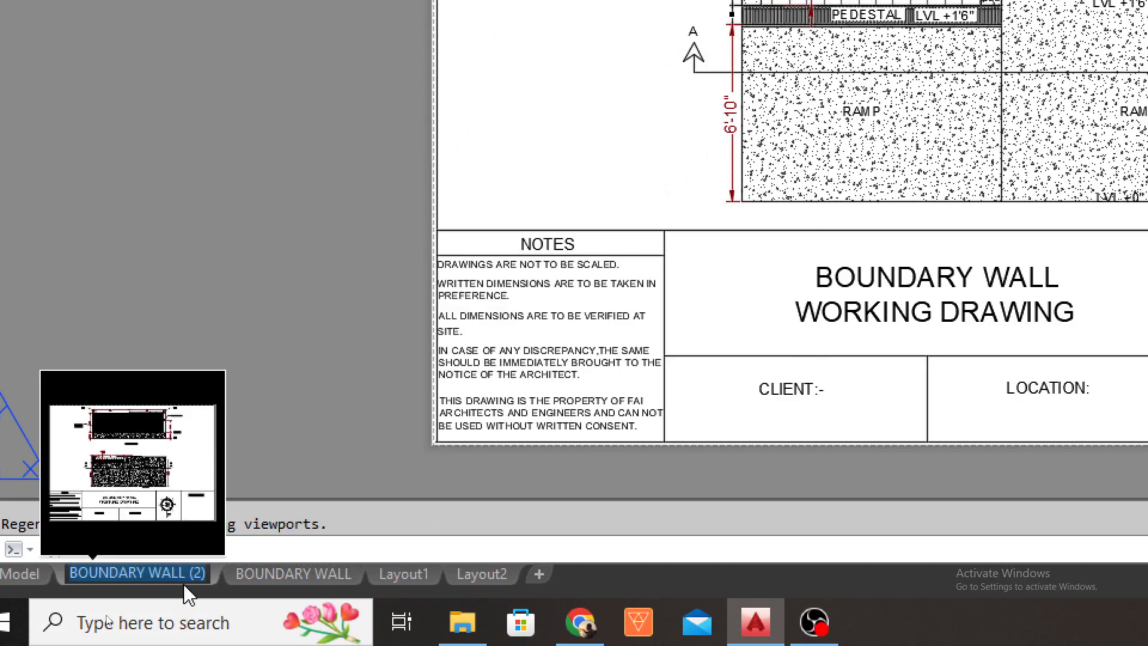